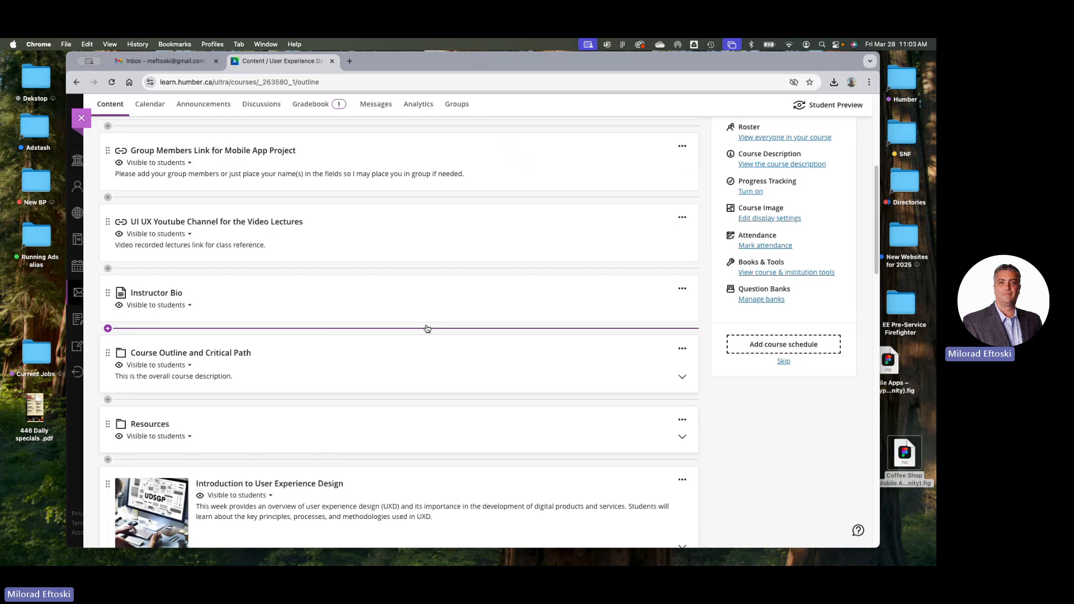
- Collapse and re-expand the Interaction Design Principles module in the course content to show its assignments and class folders
scroll(422, 327, "down", 3)
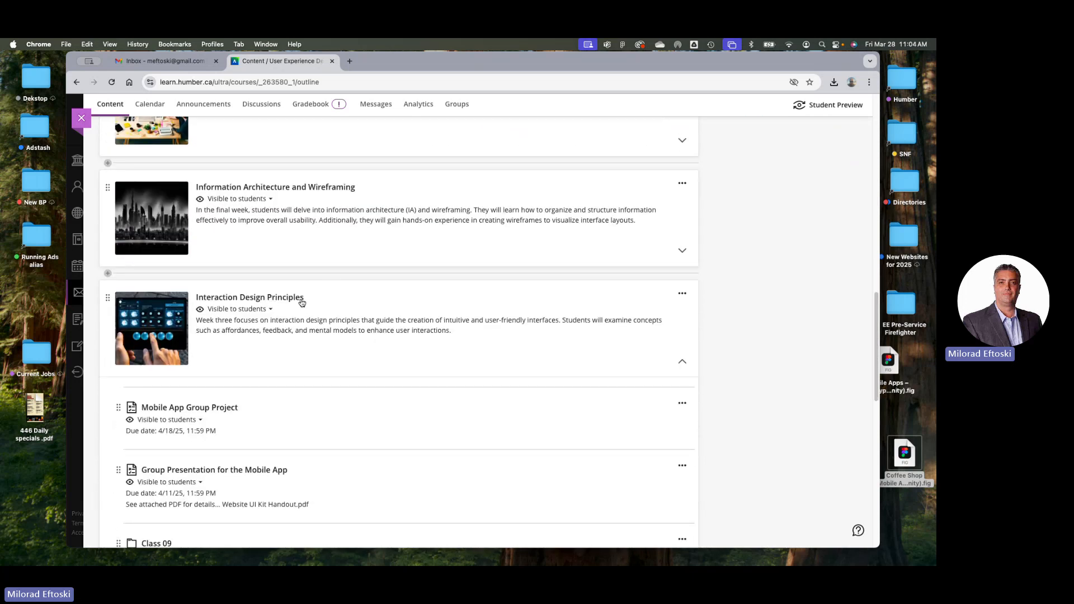
left_click(380, 306)
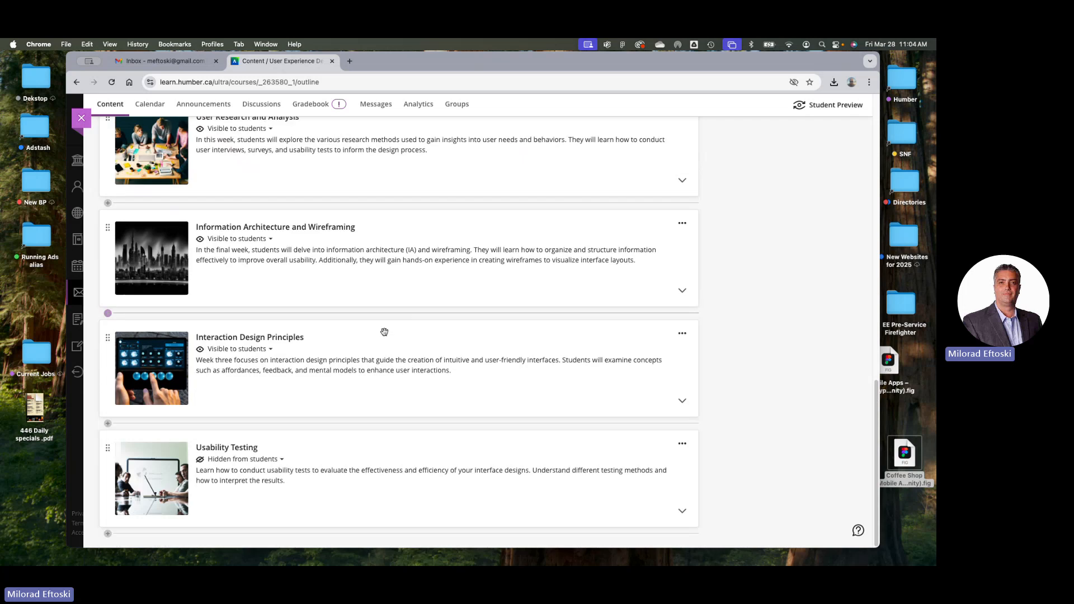
left_click(384, 332)
scroll(383, 333, "down", 4)
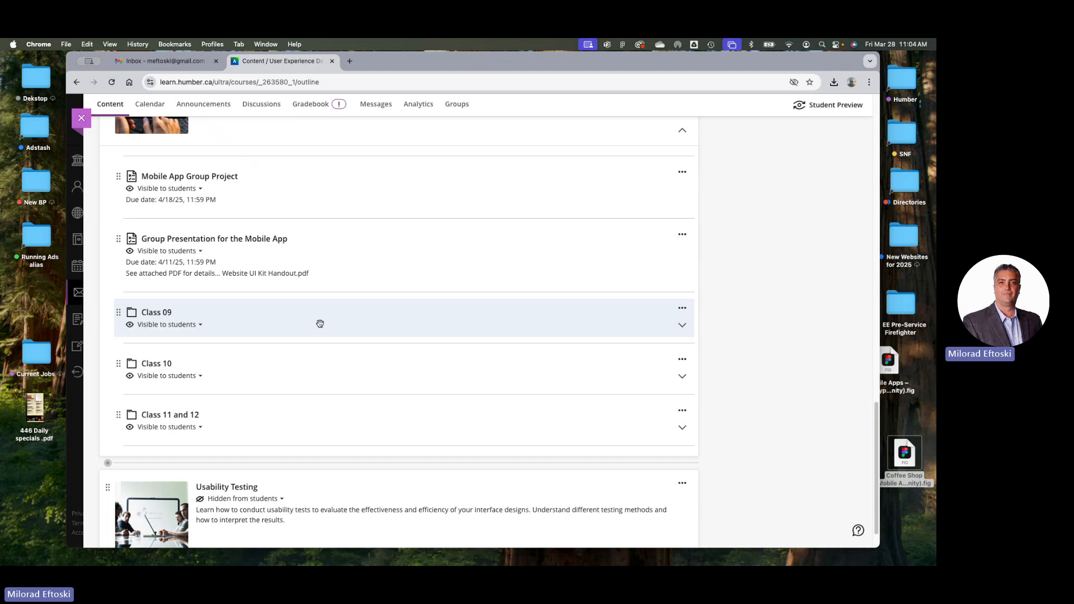
- Open the Group Members Link for Mobile App Project from the course content
scroll(319, 321, "up", 15)
scroll(340, 344, "down", 5)
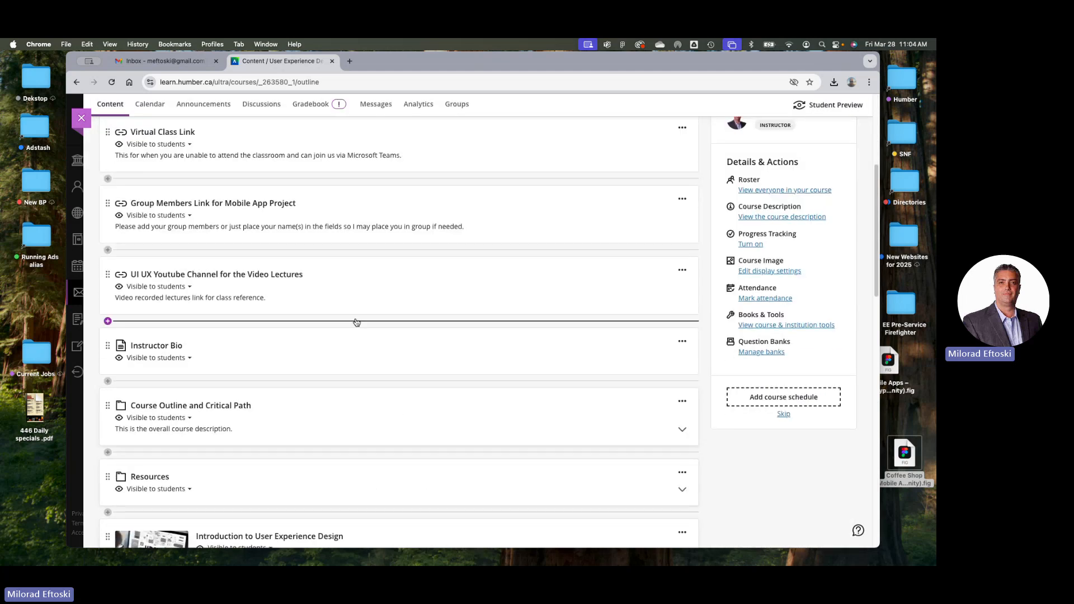
scroll(350, 314, "up", 1)
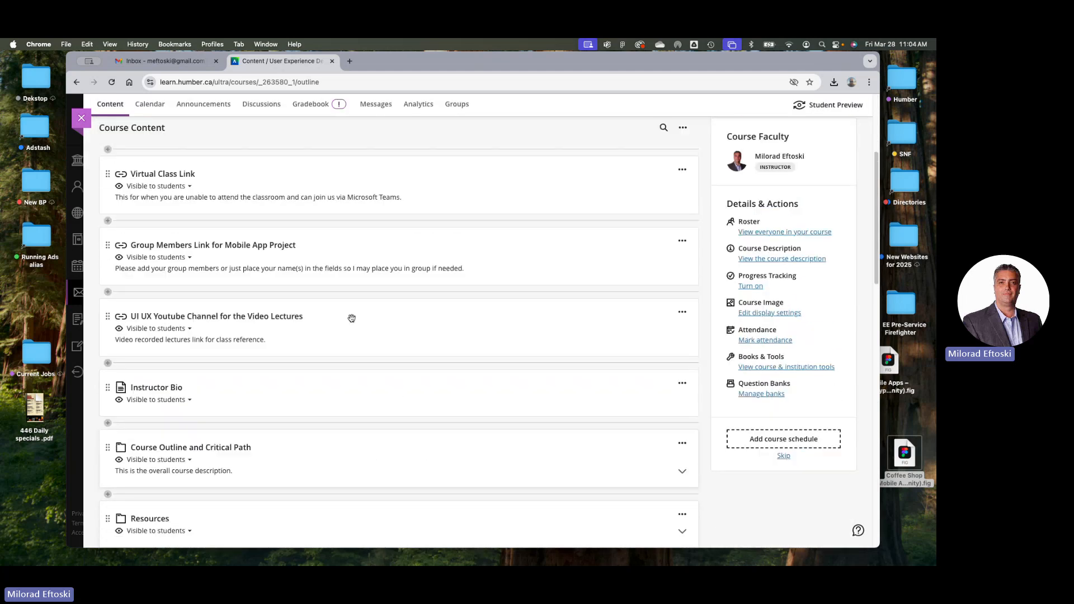
left_click(255, 248)
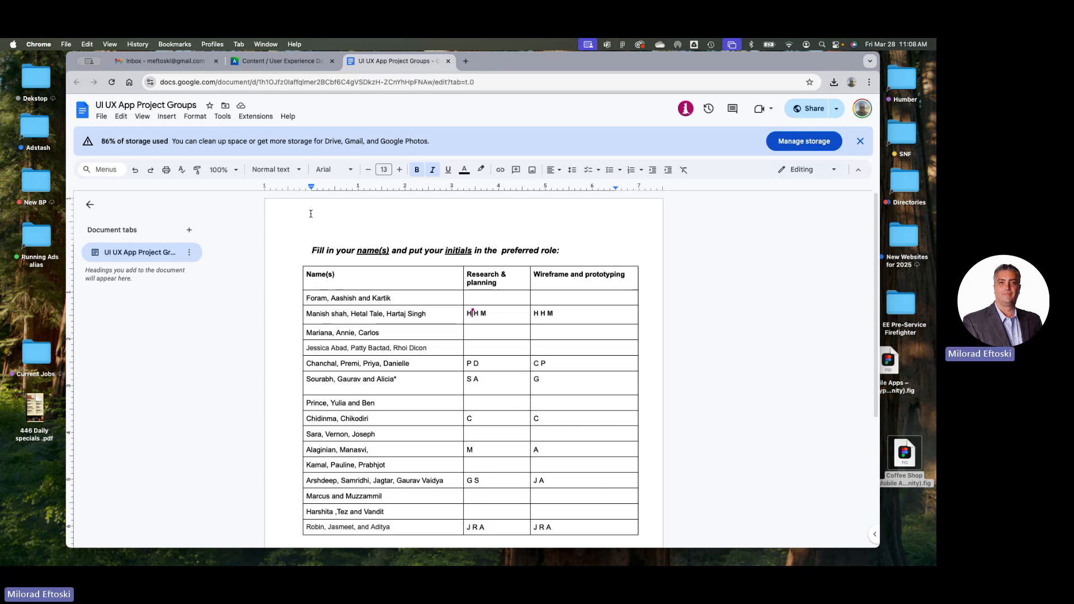
- Review the table of group members and preferred roles in the UI UX App Project Groups document, and close it
scroll(414, 308, "down", 4)
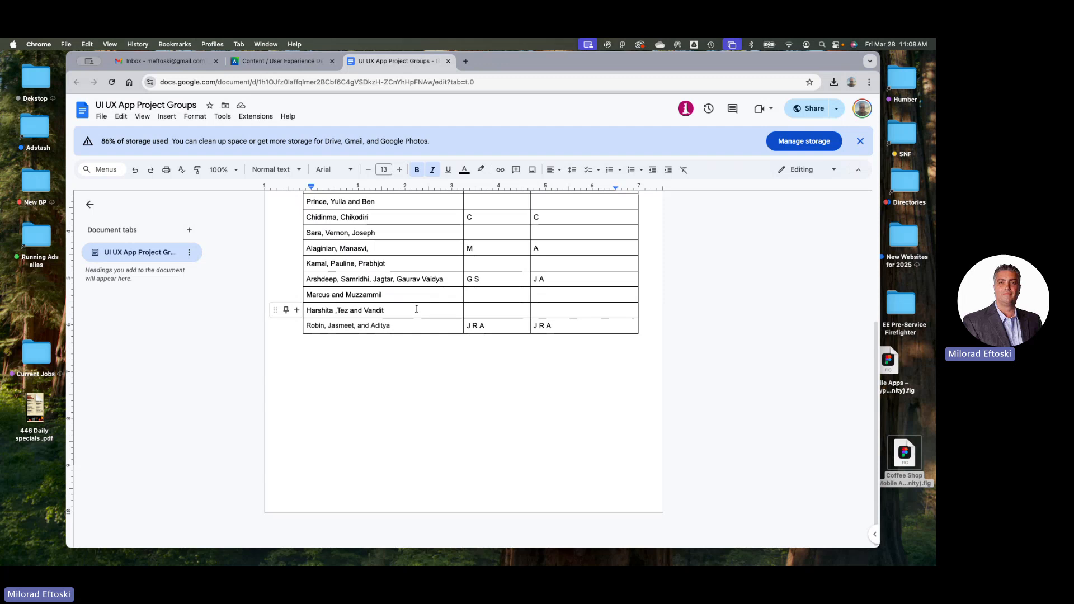
scroll(415, 307, "up", 4)
scroll(400, 289, "down", 4)
scroll(399, 289, "up", 4)
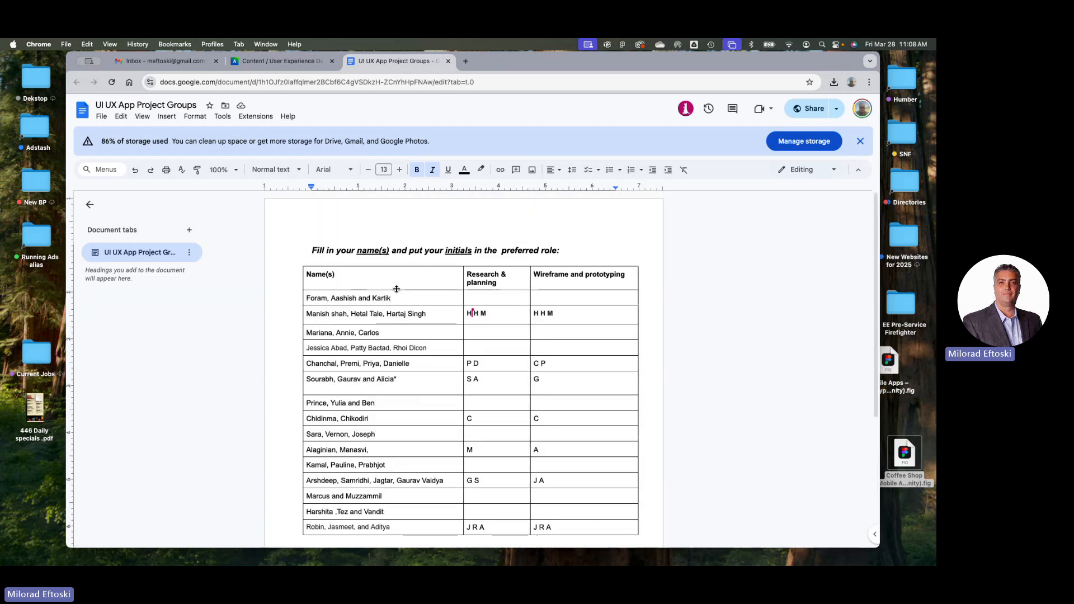
scroll(388, 290, "down", 2)
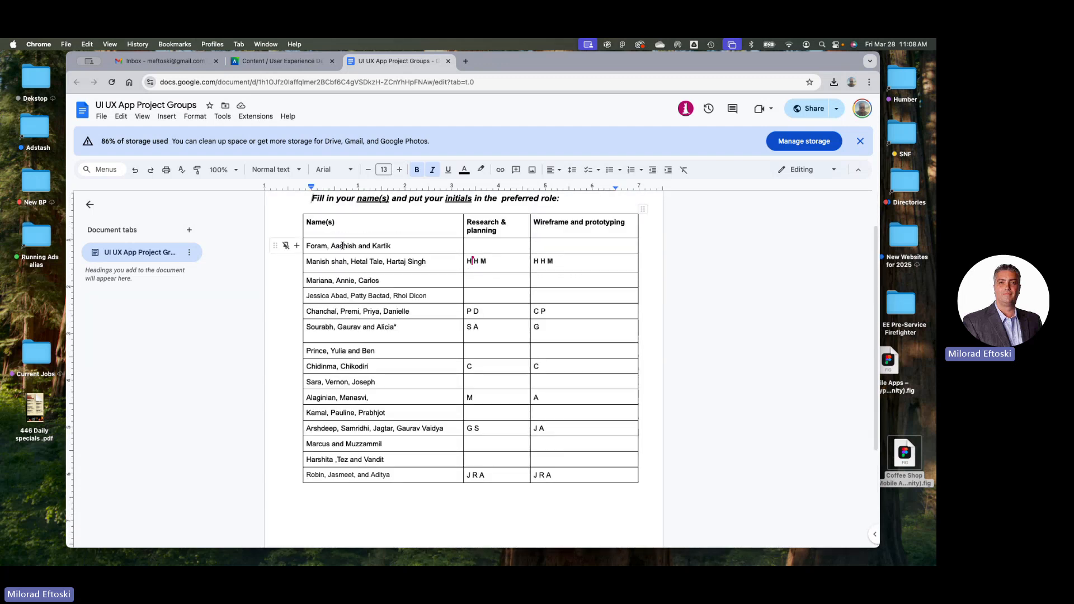
left_click_drag(552, 71, 551, 82)
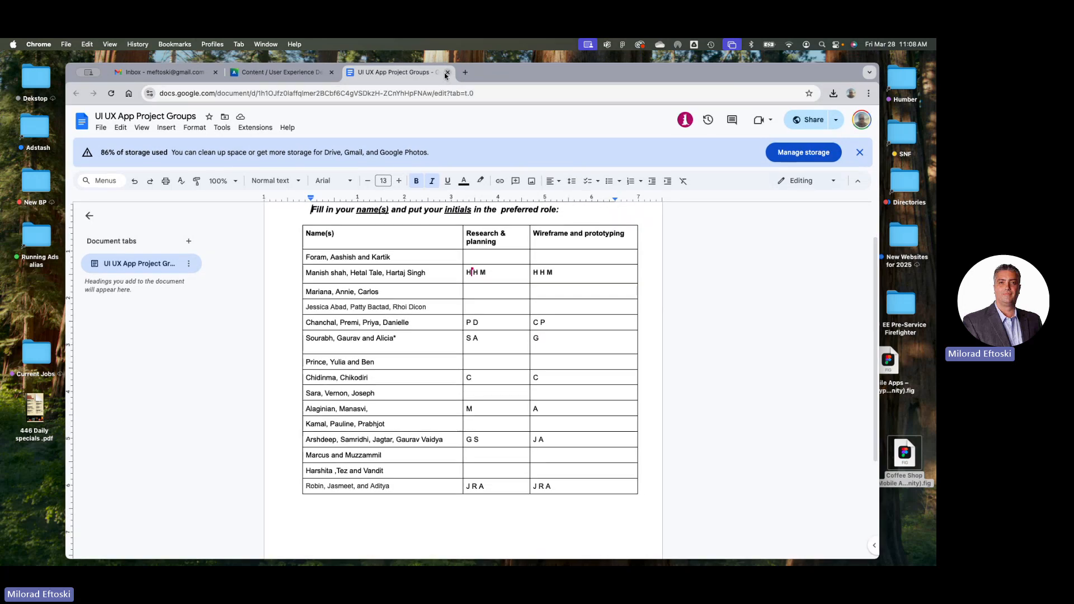
left_click(447, 72)
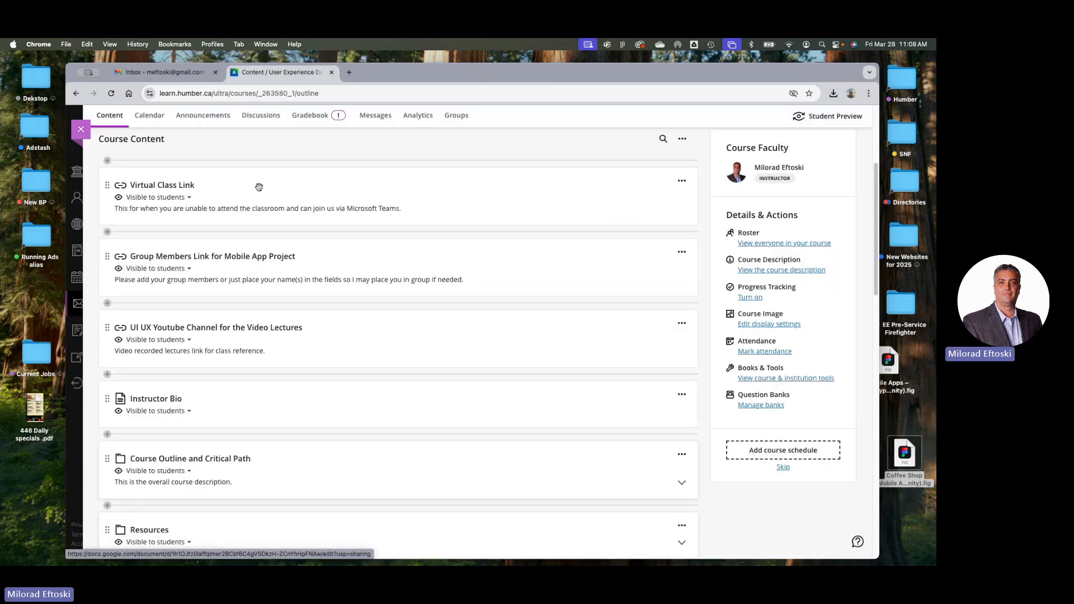
- Review the Mobile App Group Project and Group Presentation for the Mobile App entries under Interaction Design Principles
scroll(319, 242, "down", 1)
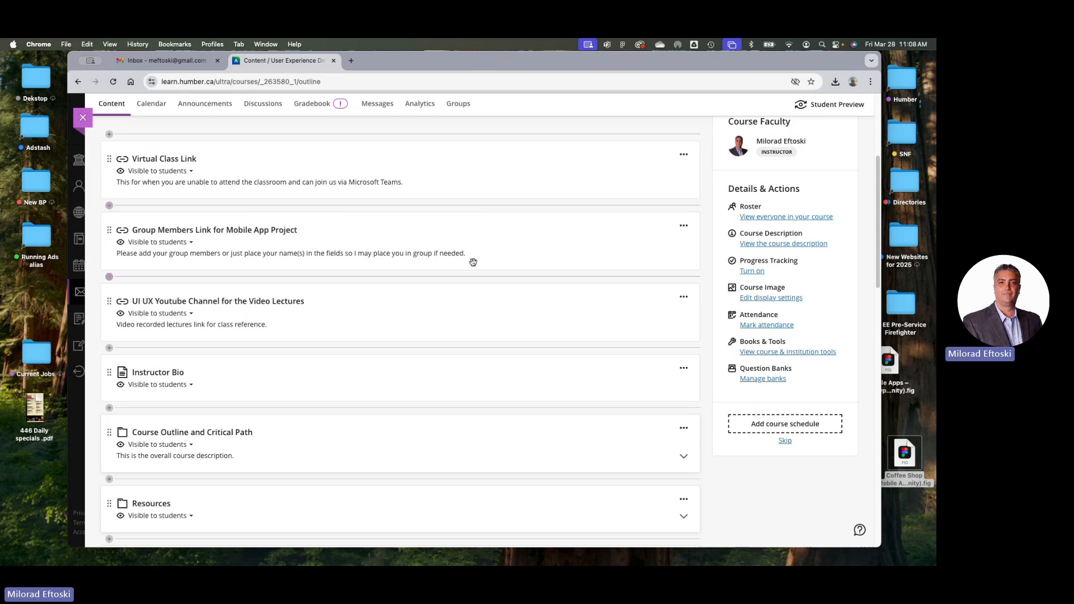
scroll(436, 307, "down", 10)
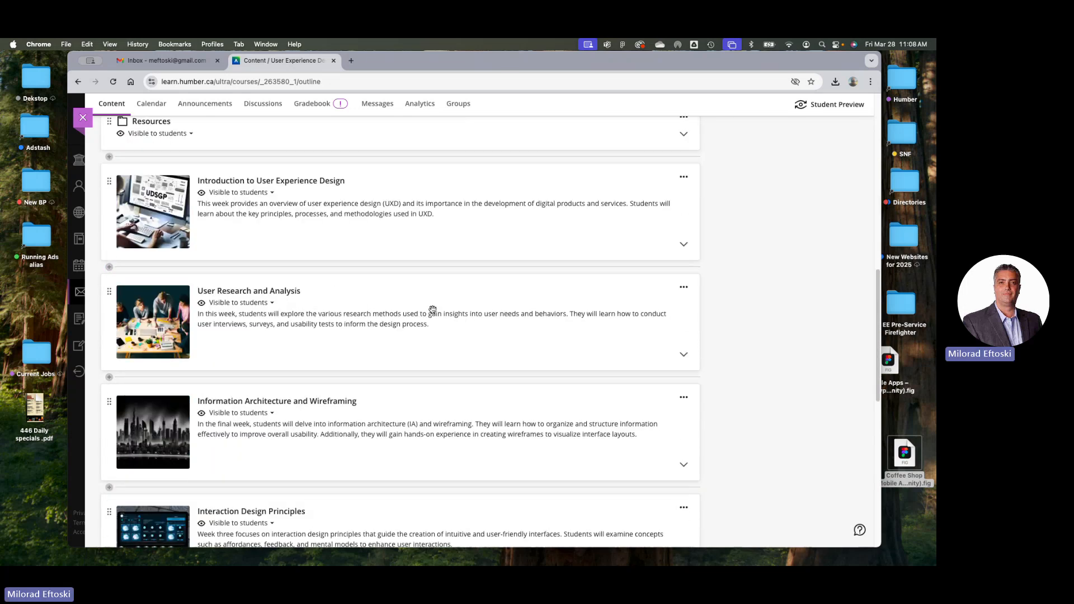
scroll(431, 312, "down", 1)
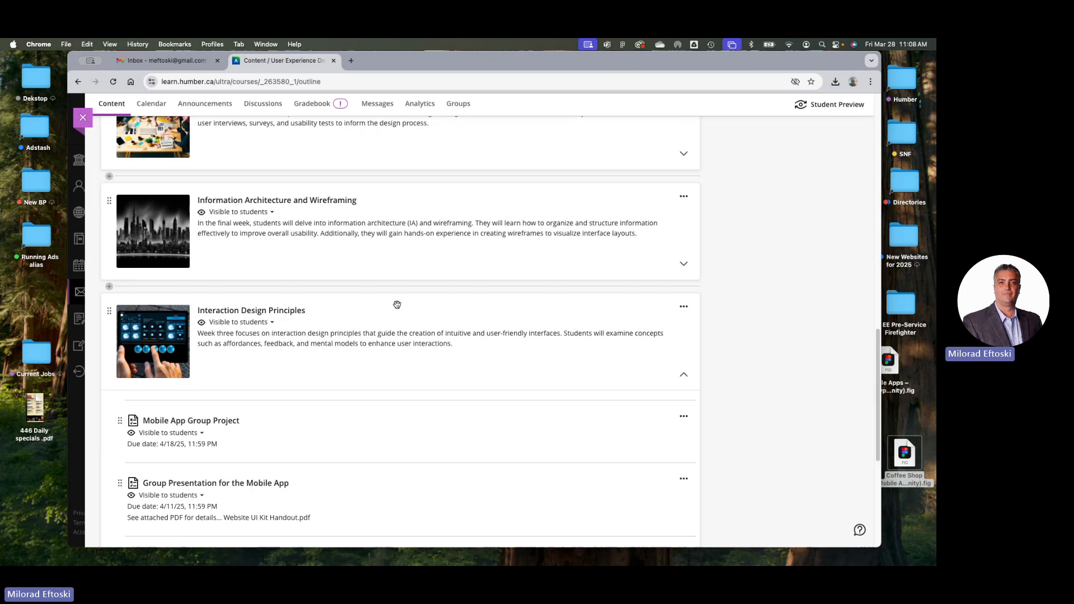
scroll(397, 304, "down", 4)
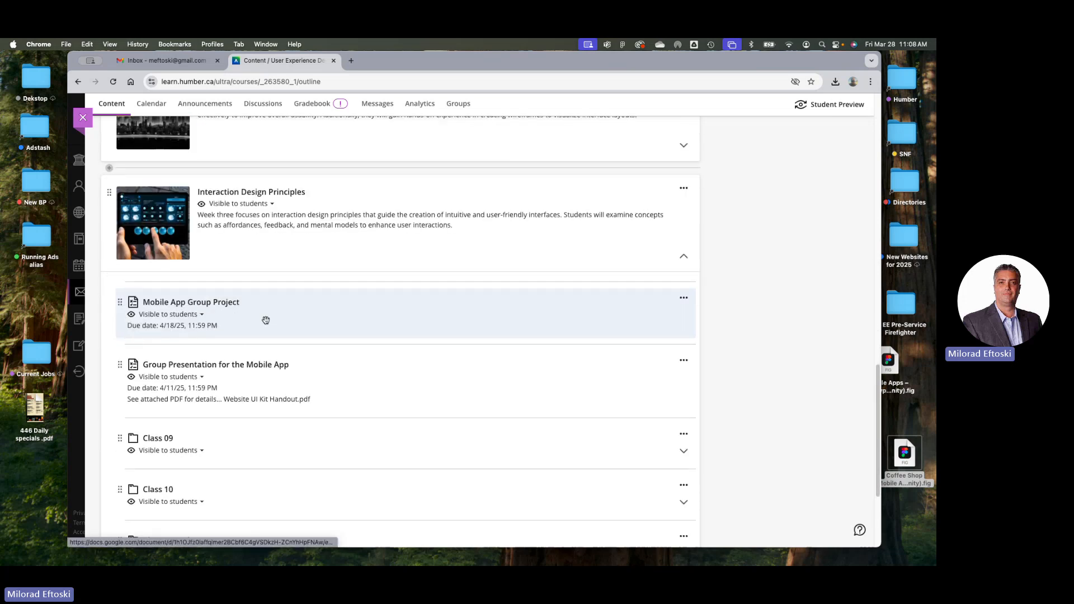
scroll(283, 358, "down", 1)
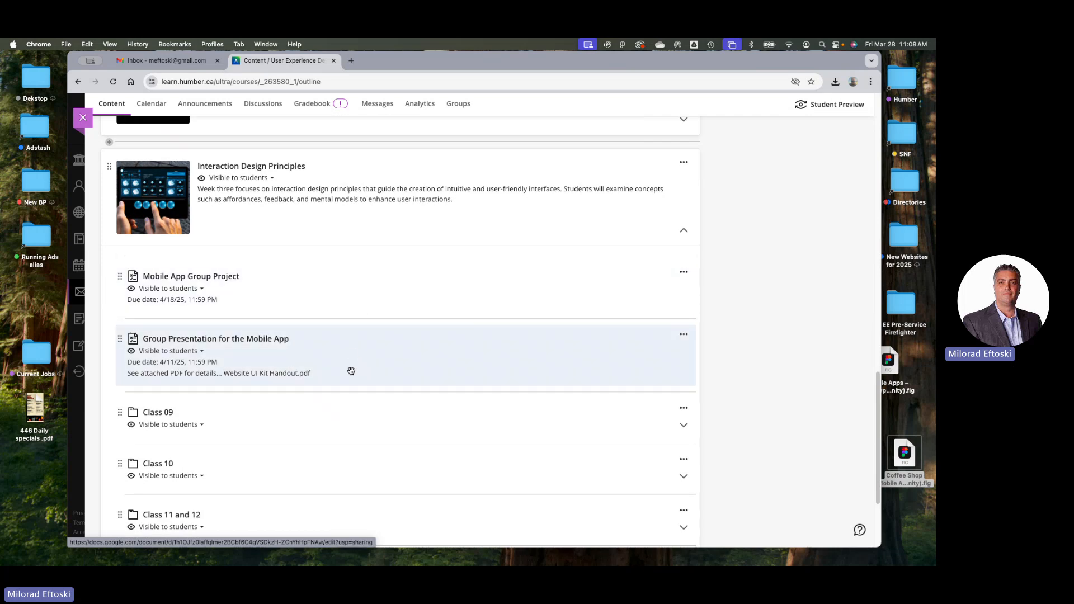
scroll(350, 369, "down", 2)
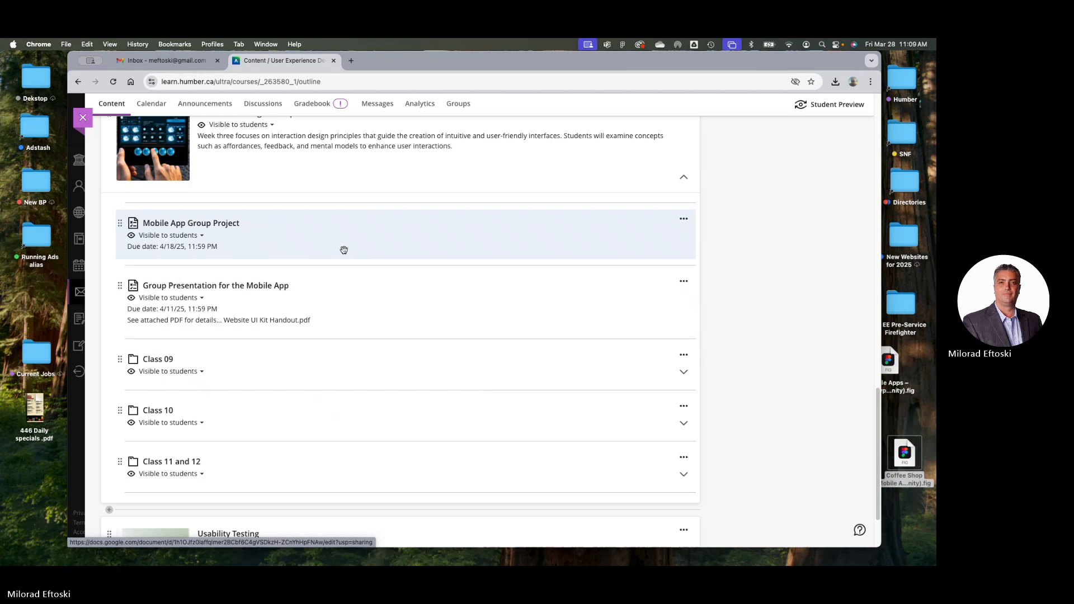
- Expand the Class 11 and 12 folder and look through its files
scroll(361, 345, "down", 2)
scroll(361, 345, "down", 1)
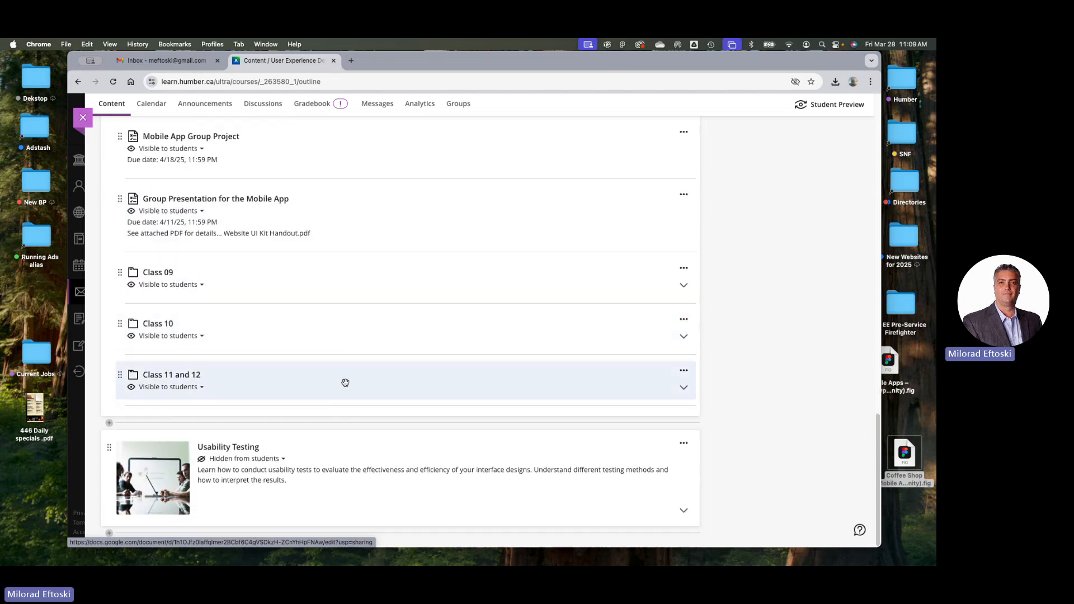
left_click(345, 382)
scroll(339, 375, "down", 7)
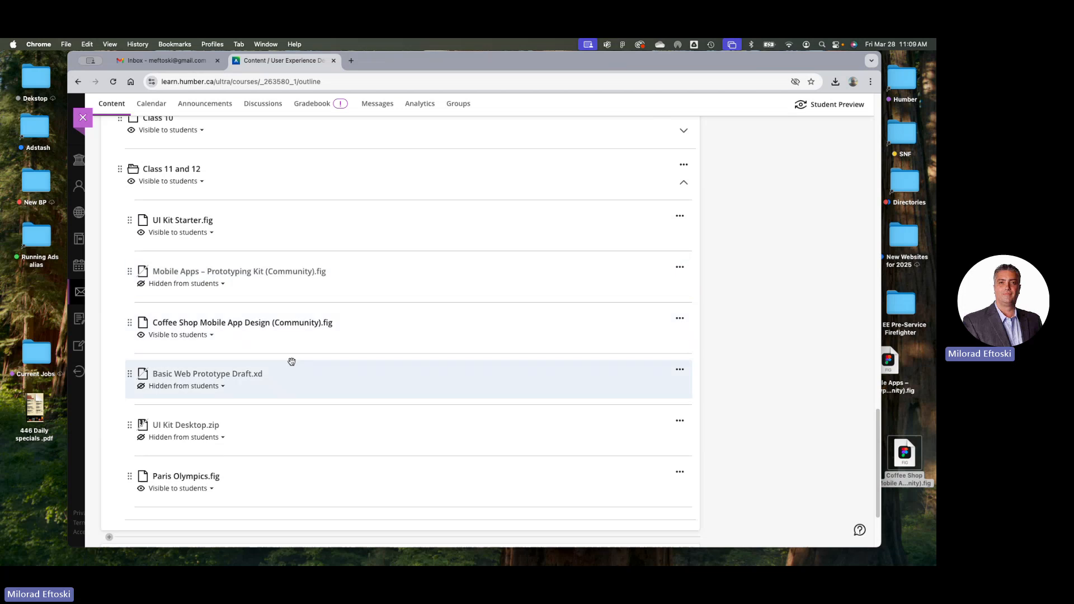
scroll(414, 356, "down", 1)
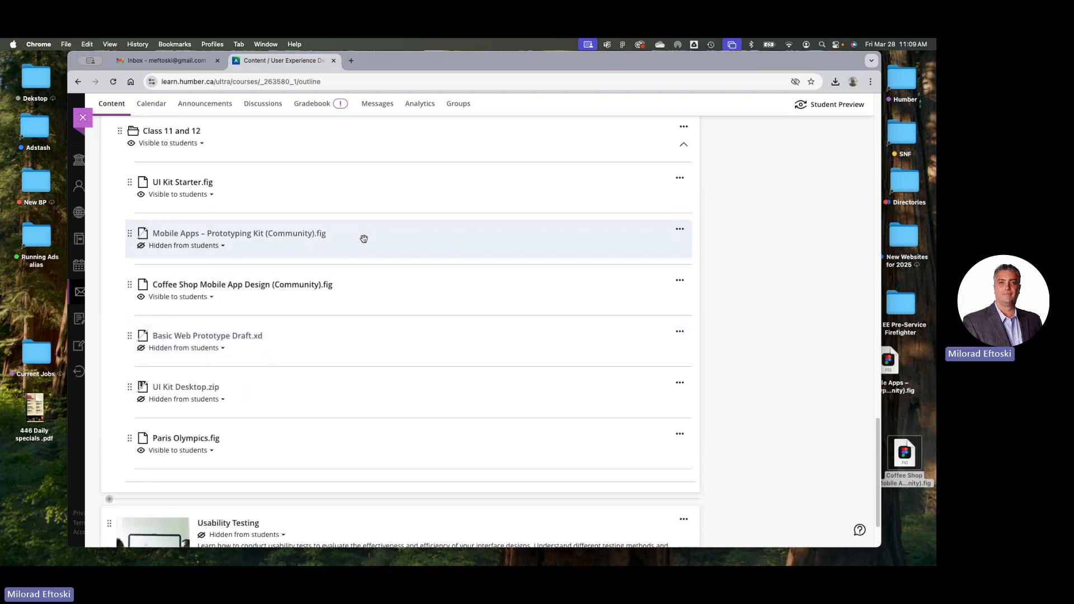
scroll(356, 266, "up", 1)
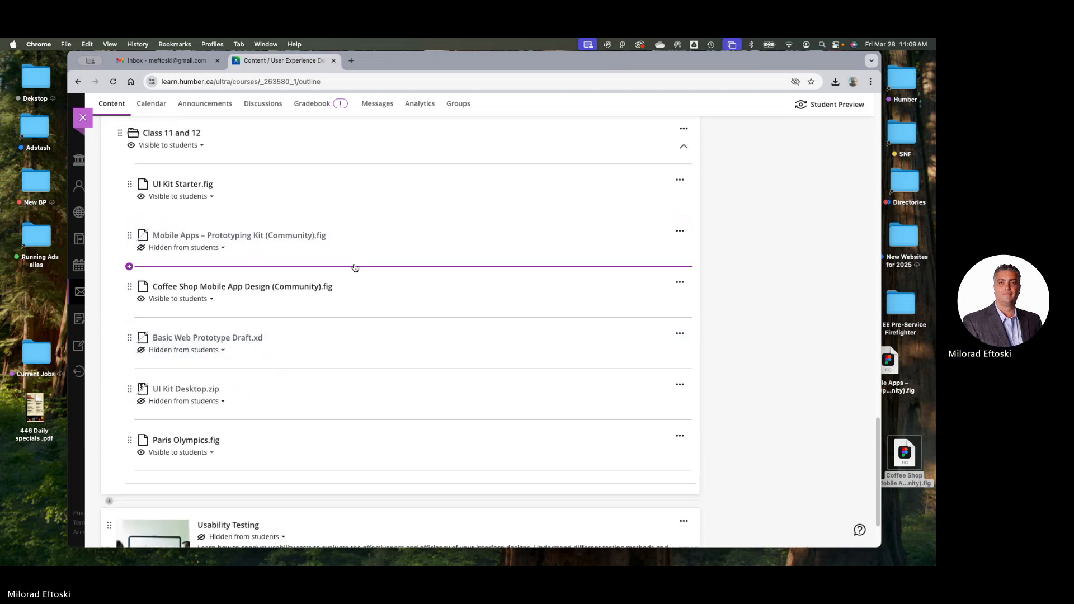
scroll(336, 196, "up", 2)
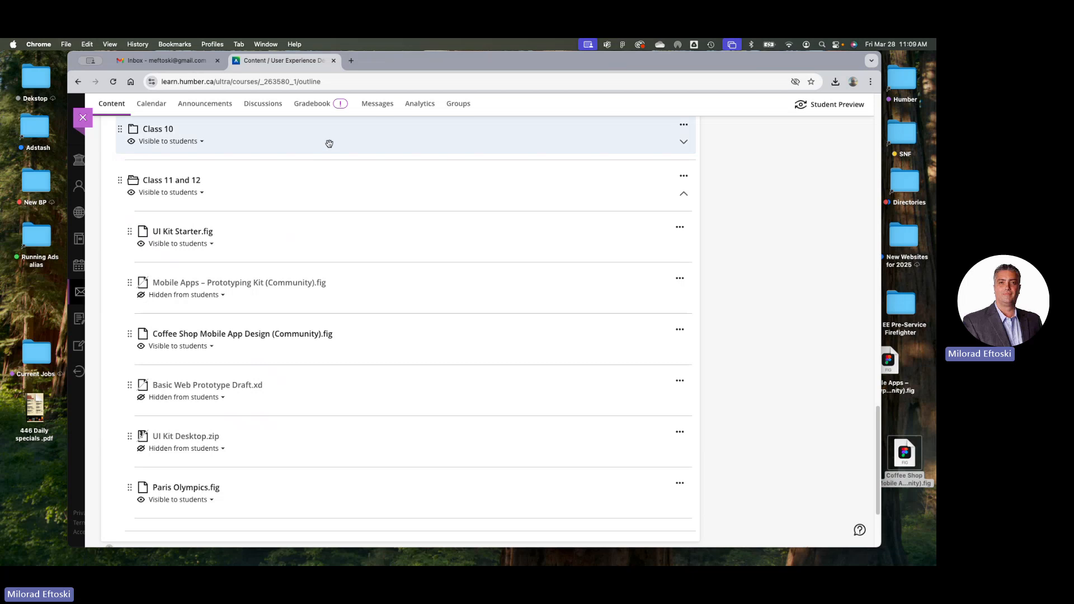
- Expand the Class 10 folder and look through its wireframe and website example files
left_click(330, 143)
scroll(372, 199, "down", 2)
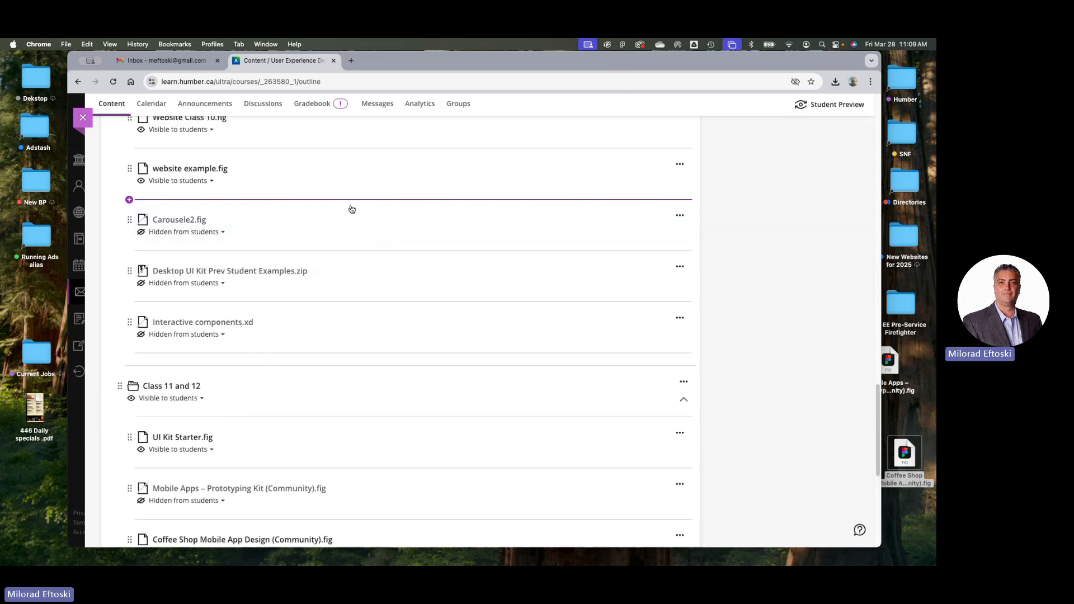
scroll(325, 206, "up", 5)
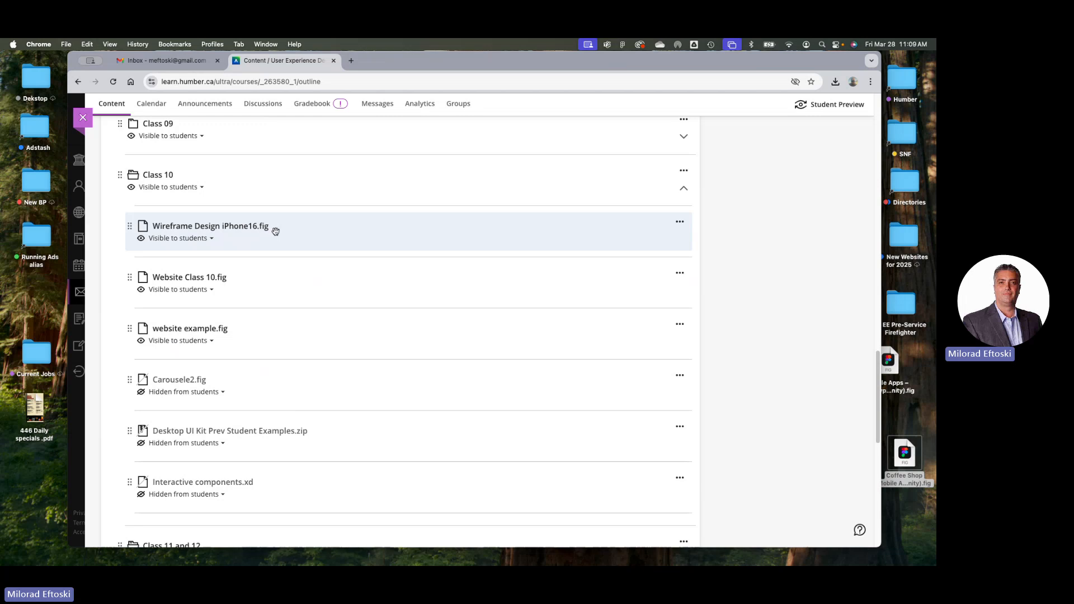
scroll(281, 249, "down", 2)
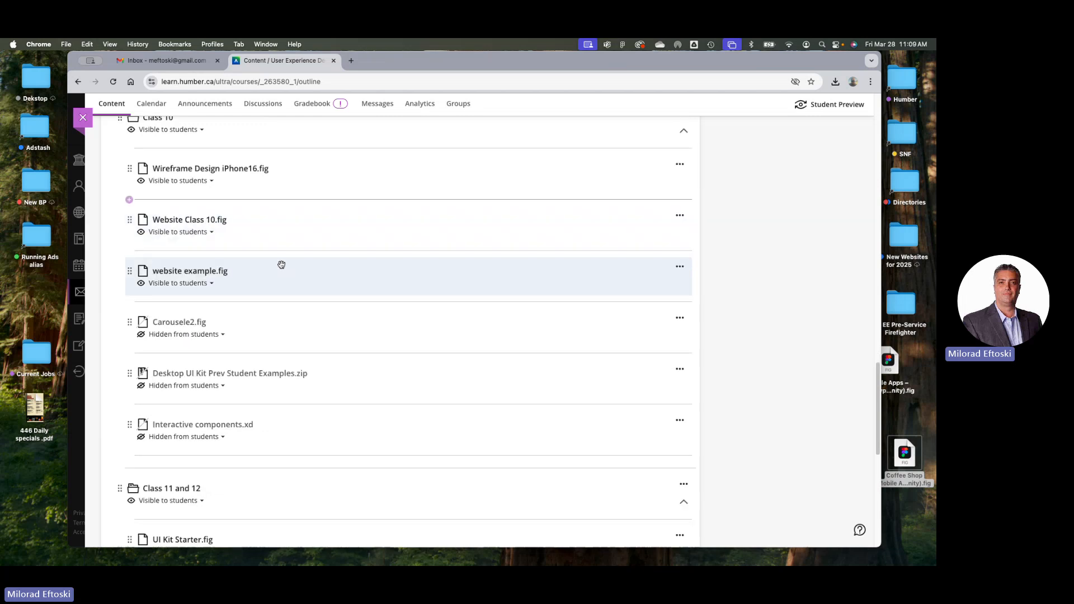
scroll(281, 265, "down", 3)
scroll(295, 400, "up", 4)
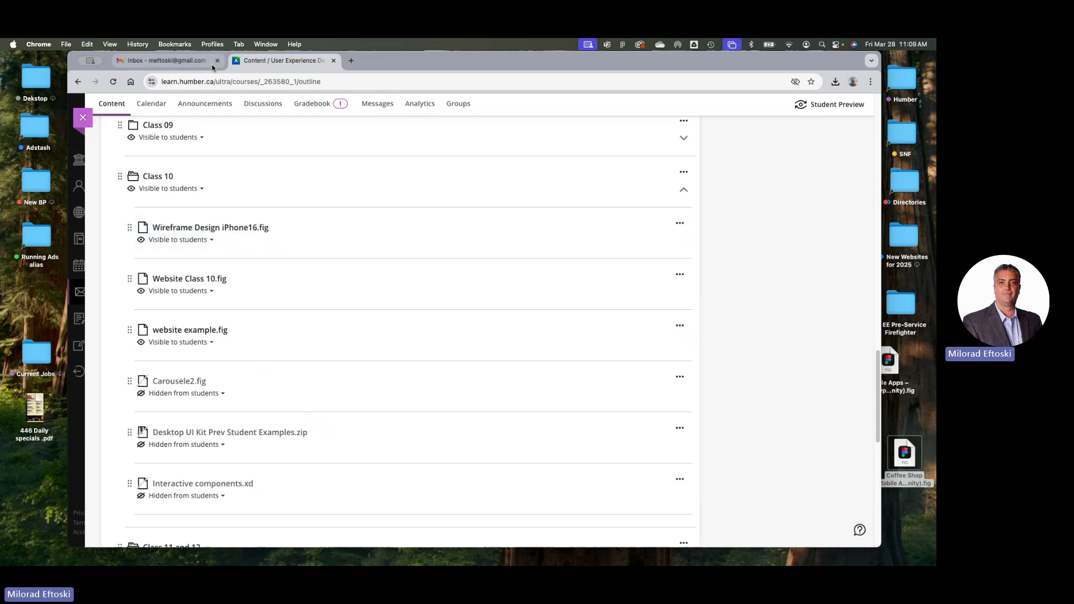
- Switch to Figma and show all the screens of the Wireframe Design iPhone16 file at 50% zoom
left_click(922, 295)
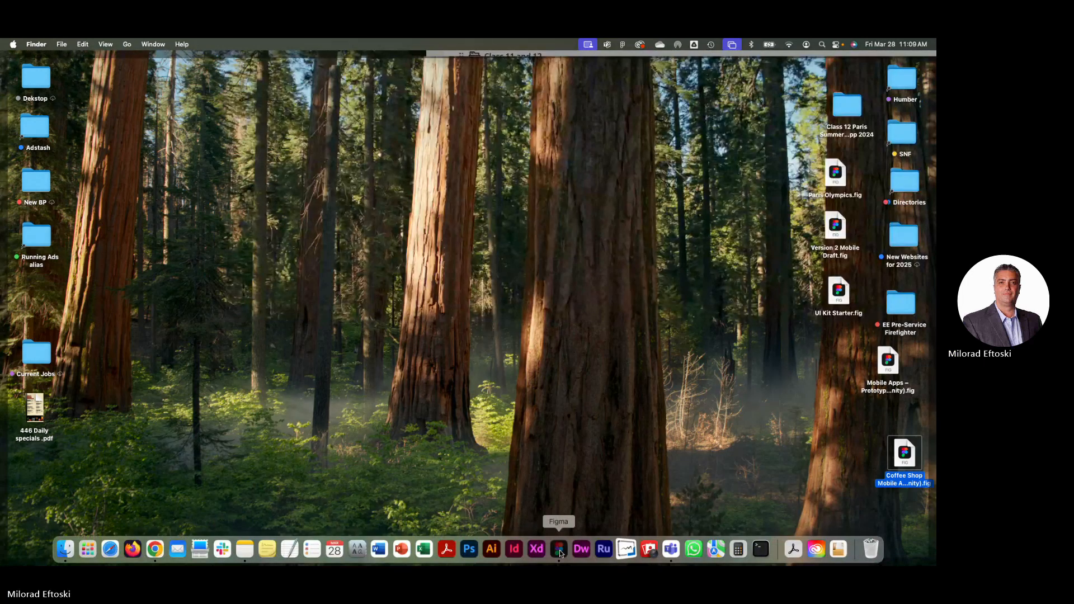
left_click(560, 549)
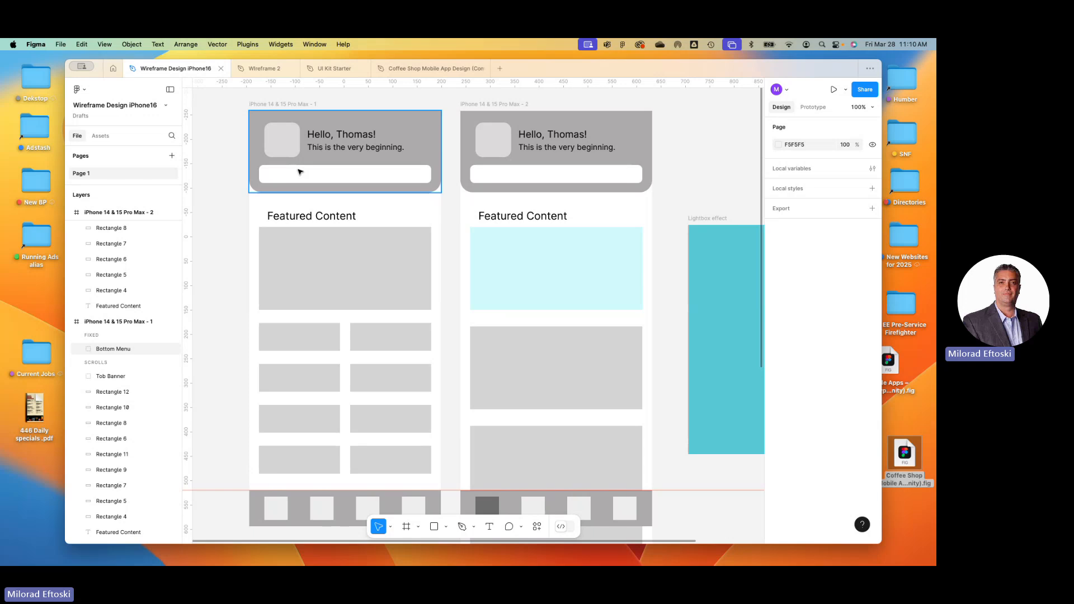
key("super+minus")
scroll(326, 220, "down", 3)
scroll(326, 220, "right", 3)
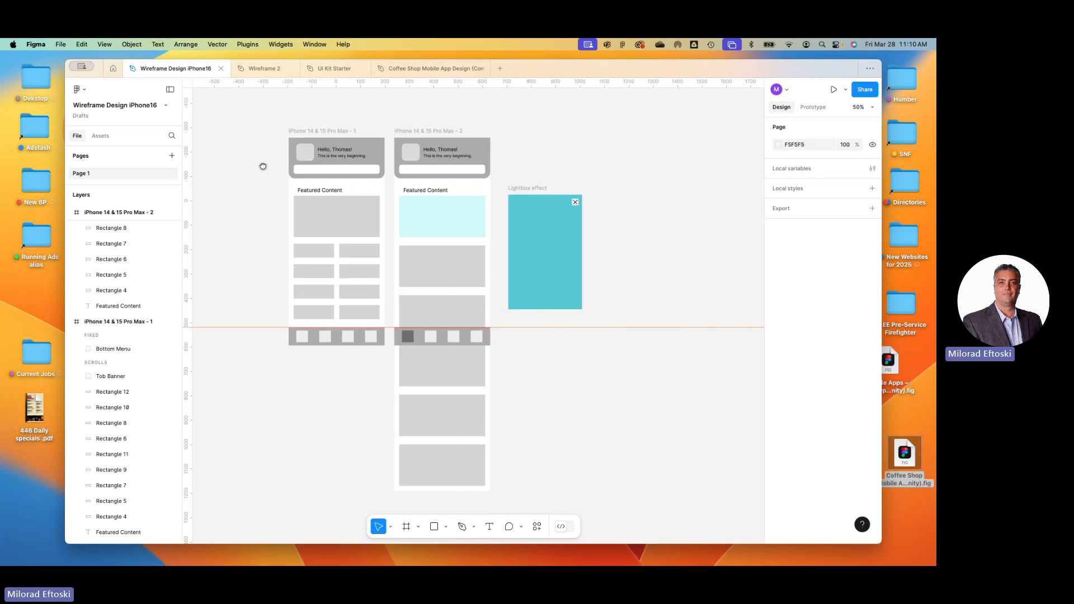
- Select the iPhone 14 & 15 Pro Max - 1 frame and run its prototype preview
left_click(320, 204)
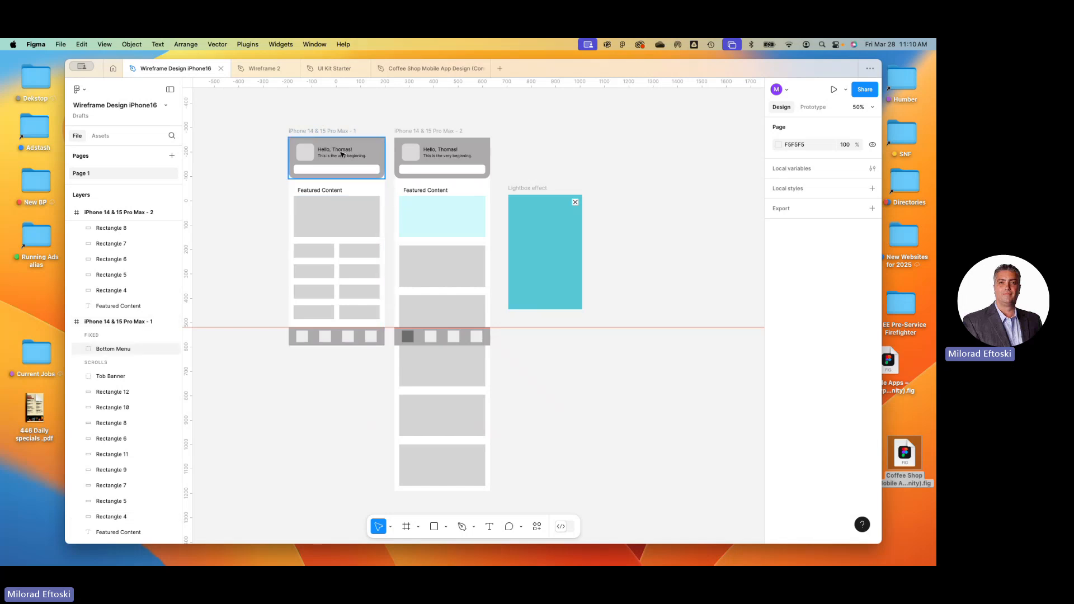
left_click(324, 130)
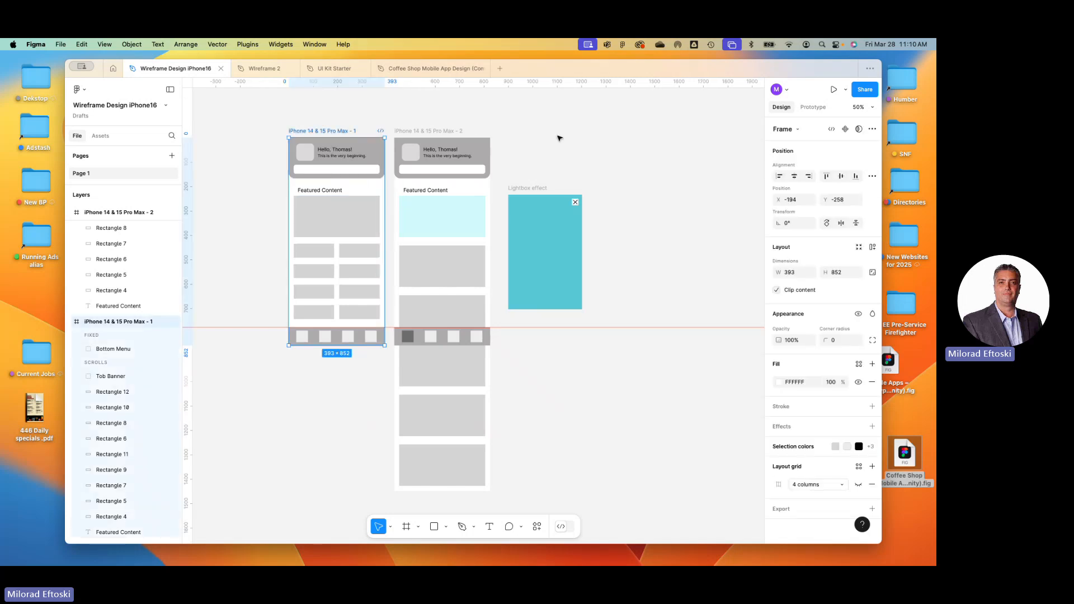
left_click(834, 91)
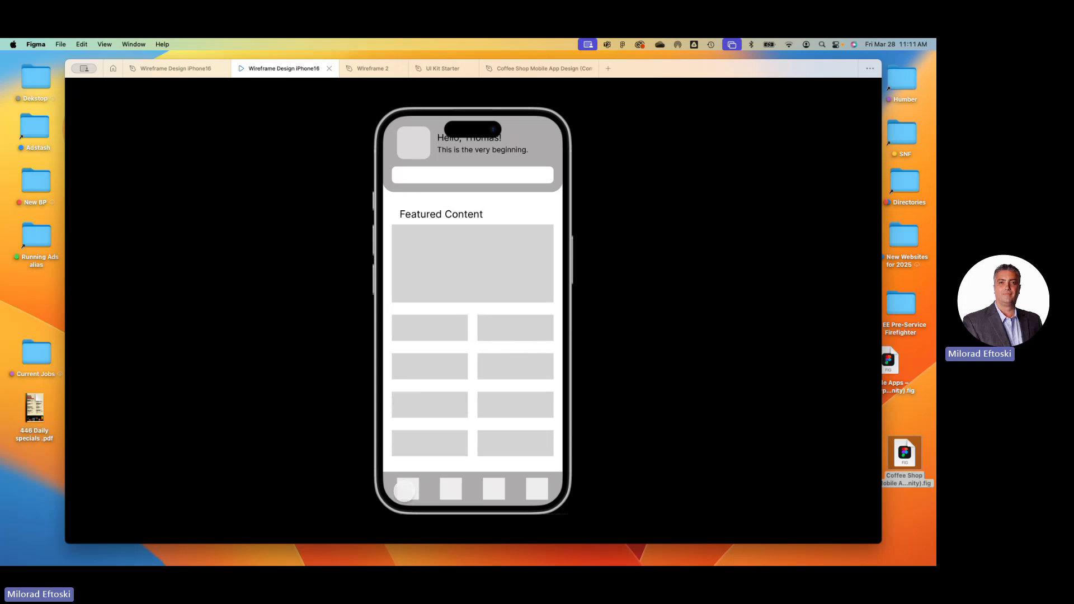
- Test the prototype by following the first bottom menu icon, scrolling the second screen and opening the lightbox from the light-blue content block
left_click(405, 491)
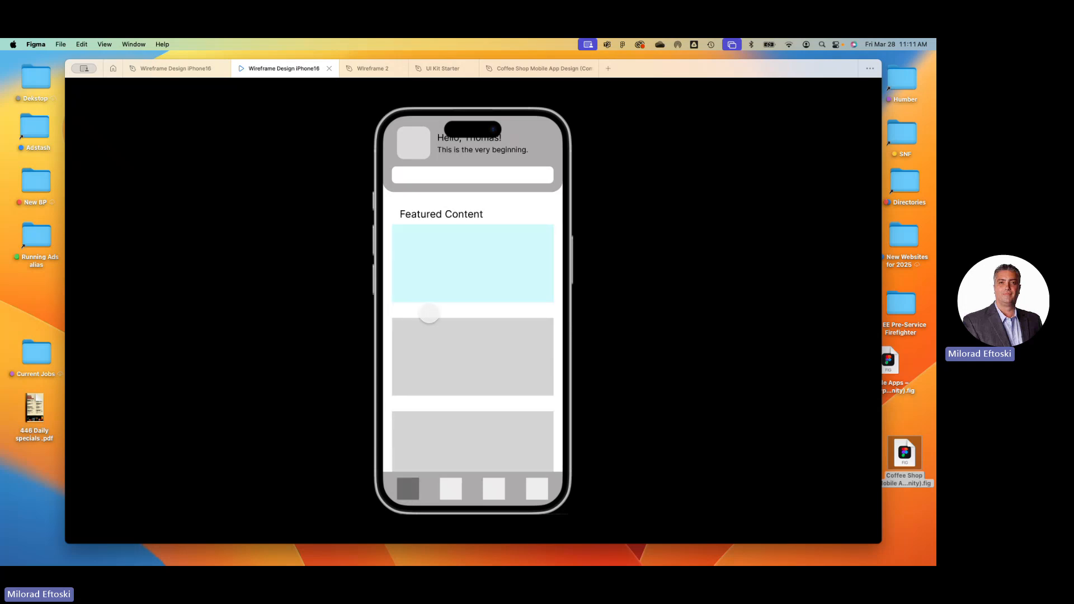
scroll(512, 359, "down", 2)
scroll(504, 358, "up", 2)
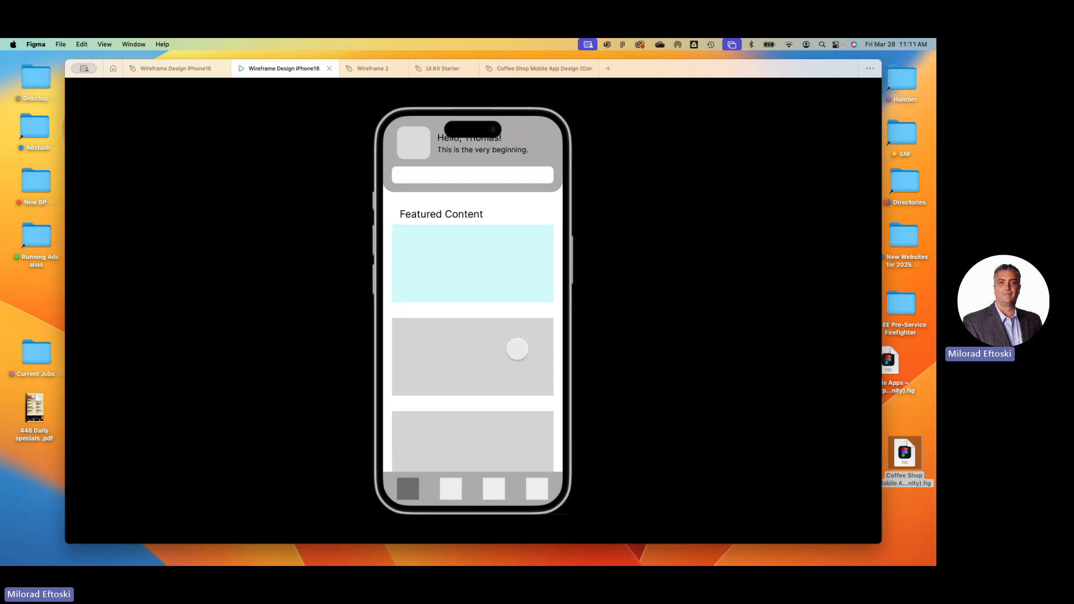
scroll(506, 347, "down", 3)
scroll(485, 263, "up", 2)
left_click(470, 274)
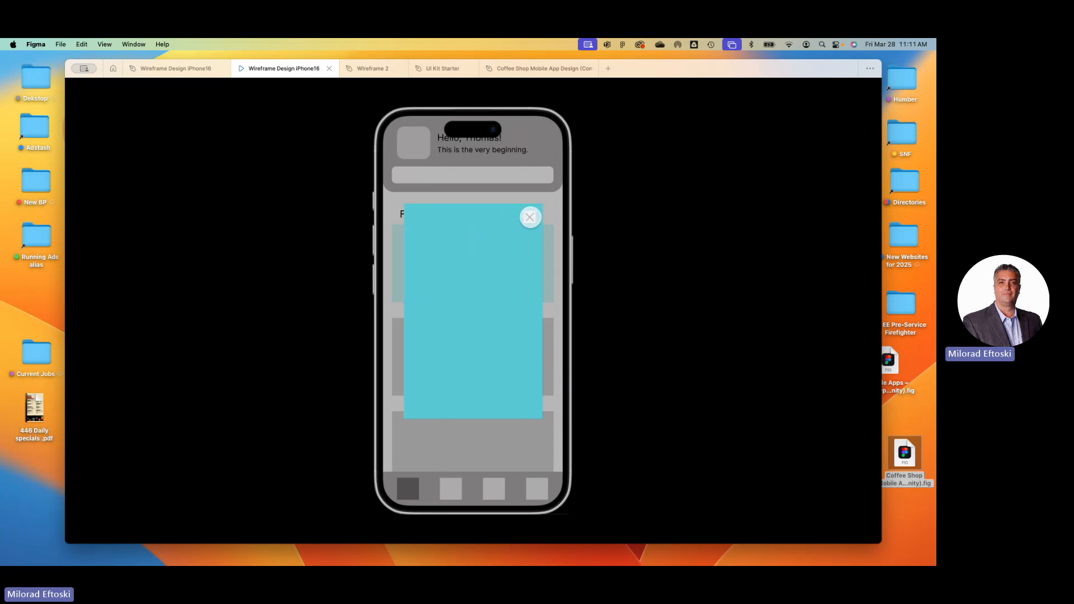
- Test closing the lightbox with its X and from the area outside it, reopening it from the light-blue content block
left_click(529, 217)
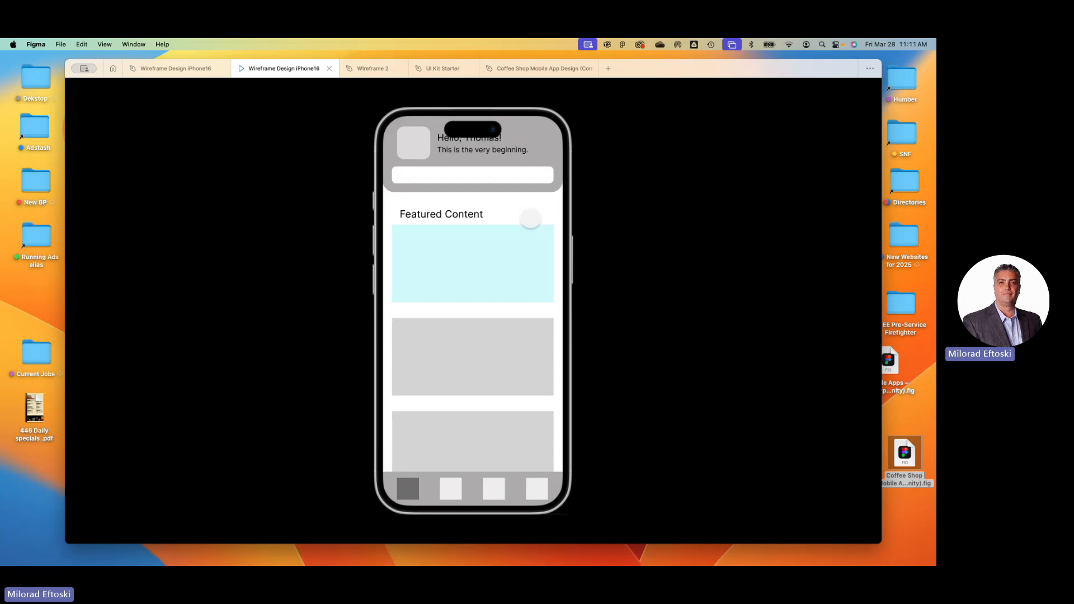
left_click(502, 237)
left_click(529, 216)
left_click(495, 250)
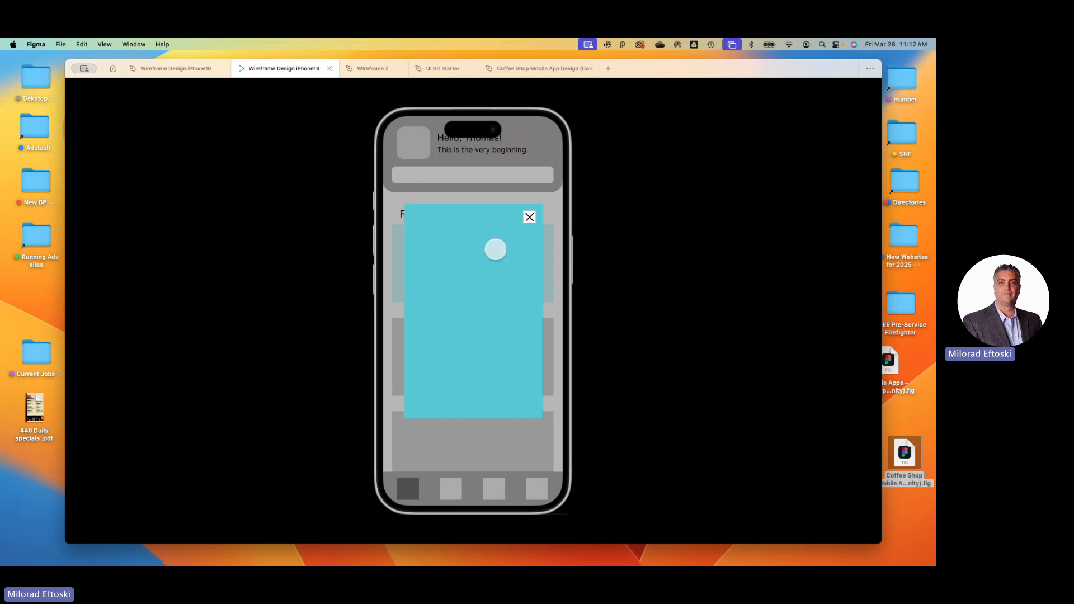
left_click(447, 155)
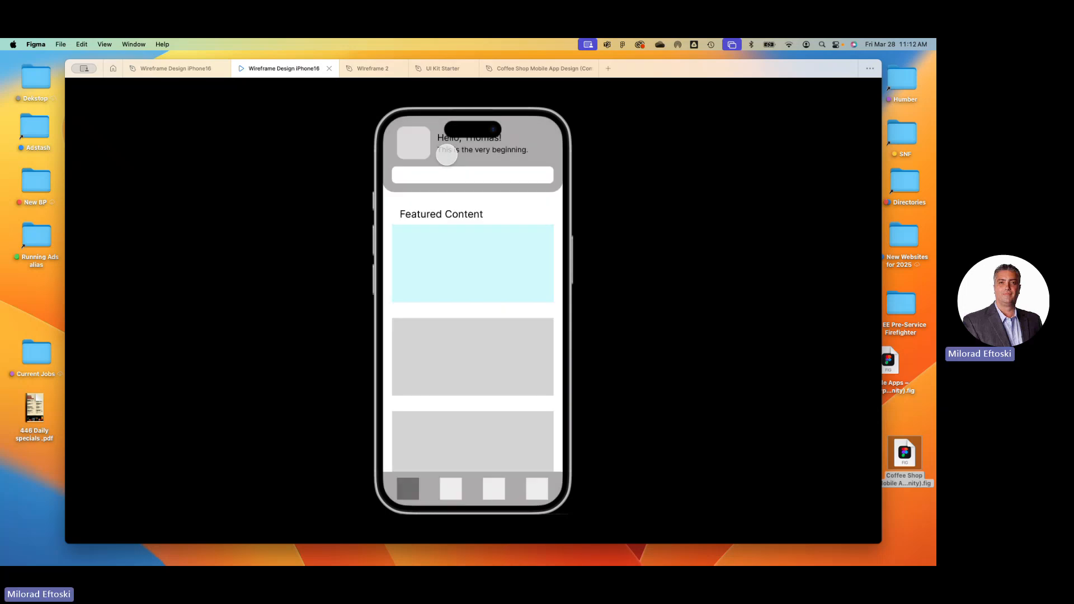
- Scroll through the second prototype screen, reveal its hotspots from an unlinked grey block, and return to the first screen through the header square
scroll(498, 336, "down", 5)
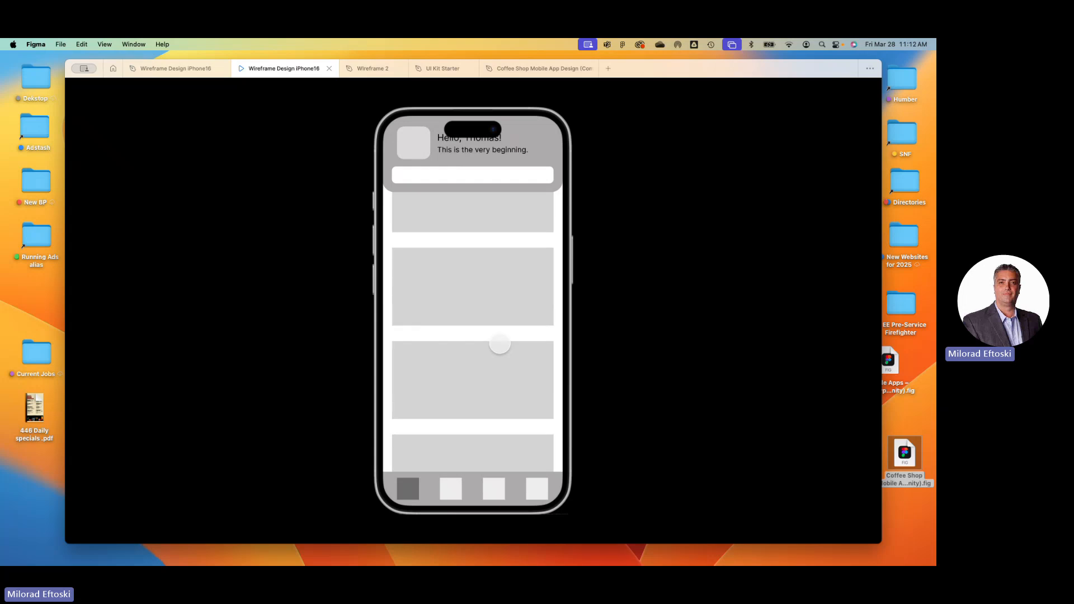
scroll(497, 347, "up", 5)
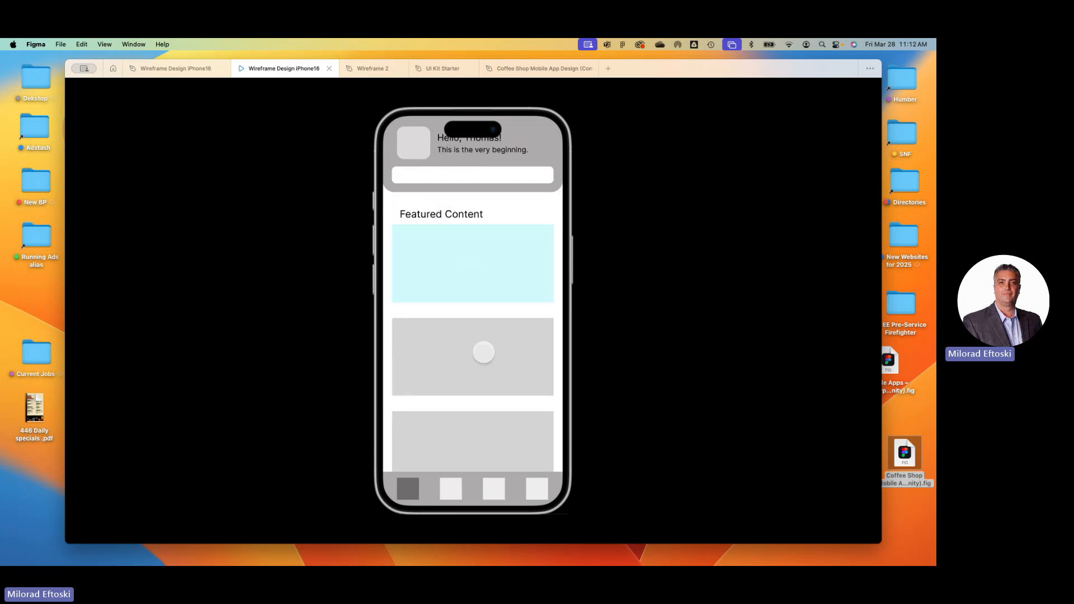
left_click(466, 351)
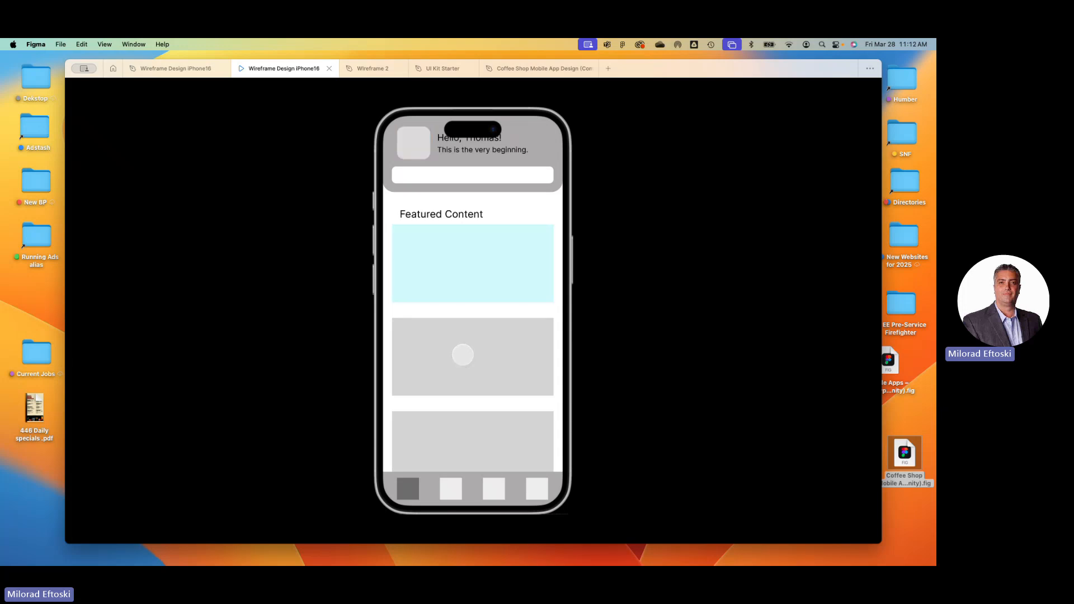
left_click(462, 355)
left_click(461, 353)
left_click(461, 352)
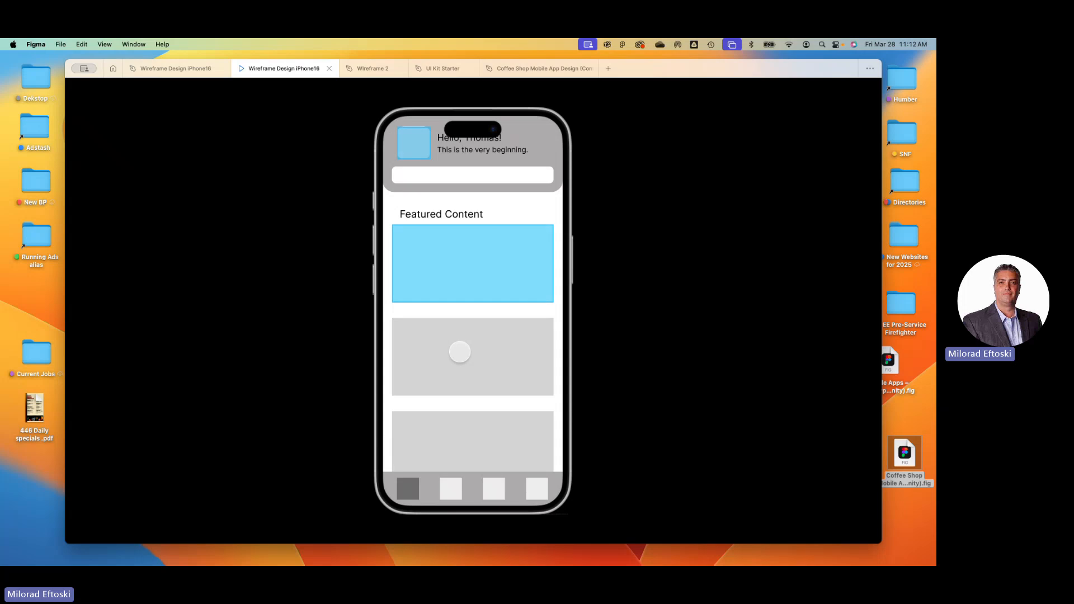
left_click(460, 352)
left_click(413, 145)
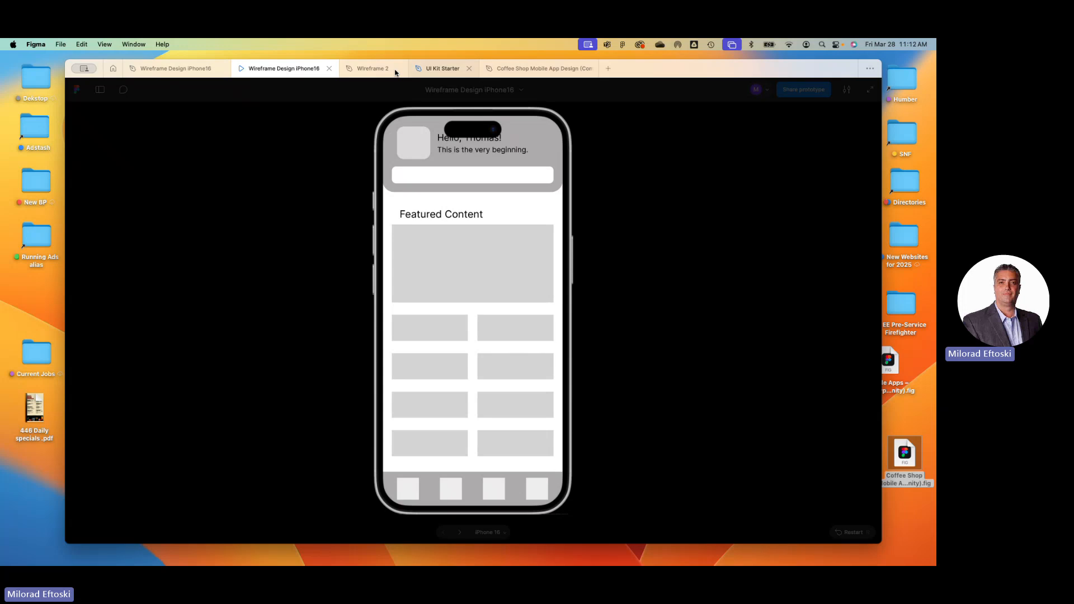
- Close the prototype preview and select the large grey rectangle under Featured Content on the first screen
left_click(328, 69)
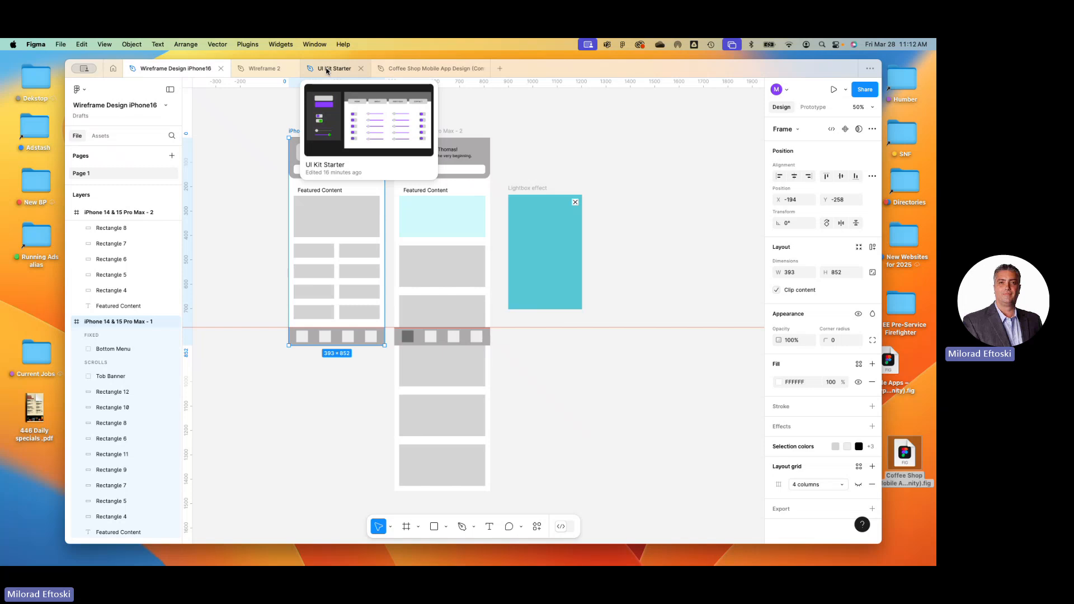
left_click(536, 162)
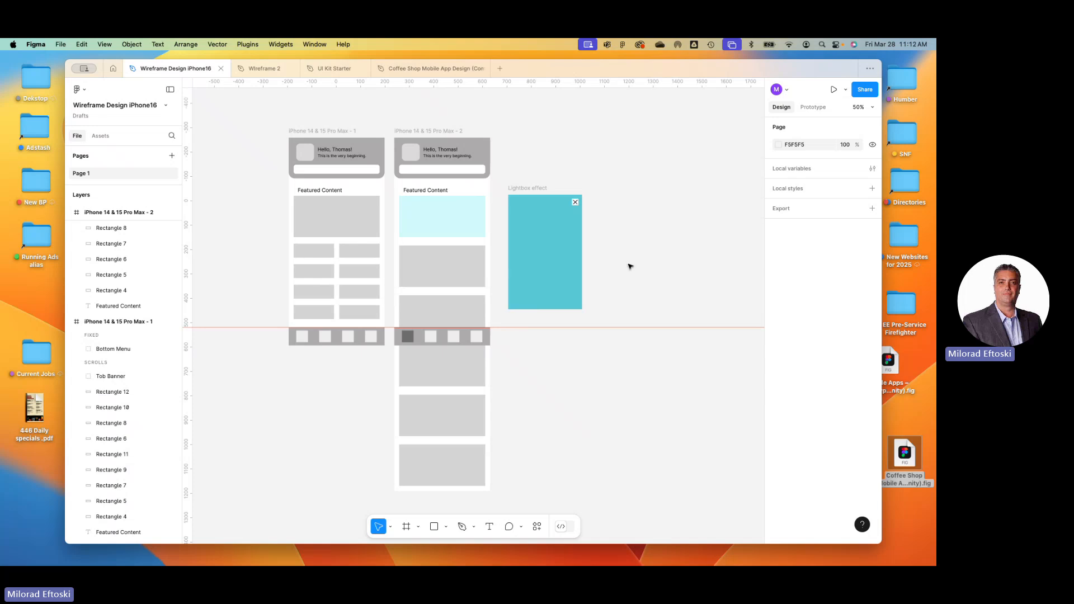
left_click(349, 225)
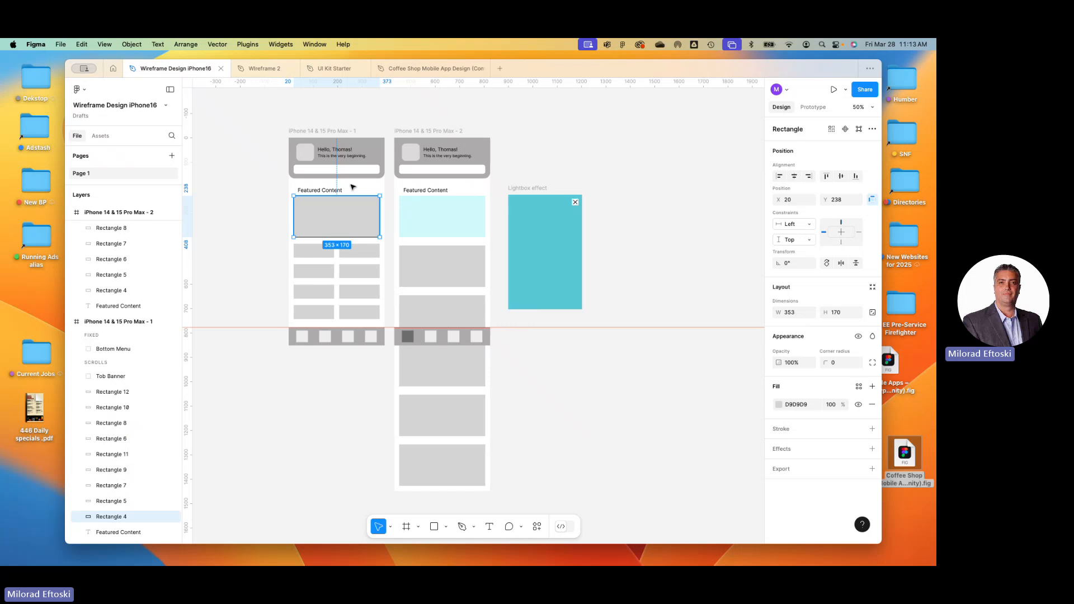
- Narrow the design window to uncover the desktop and open the Class 12 Paris Summer Olympics App 2024 folder beside the wireframes
left_click_drag(596, 69, 578, 70)
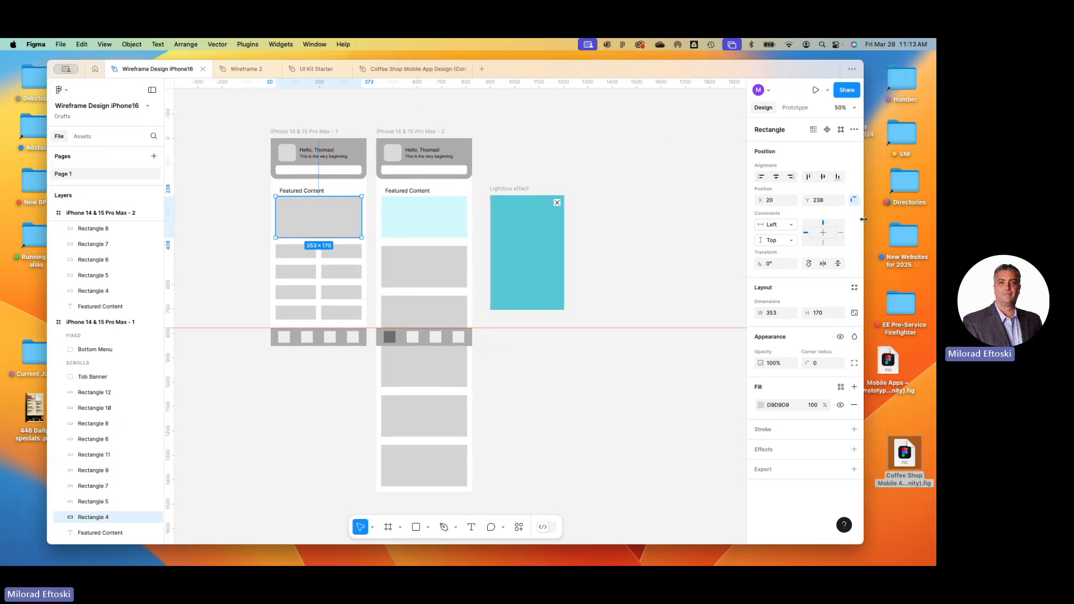
left_click_drag(863, 220, 784, 220)
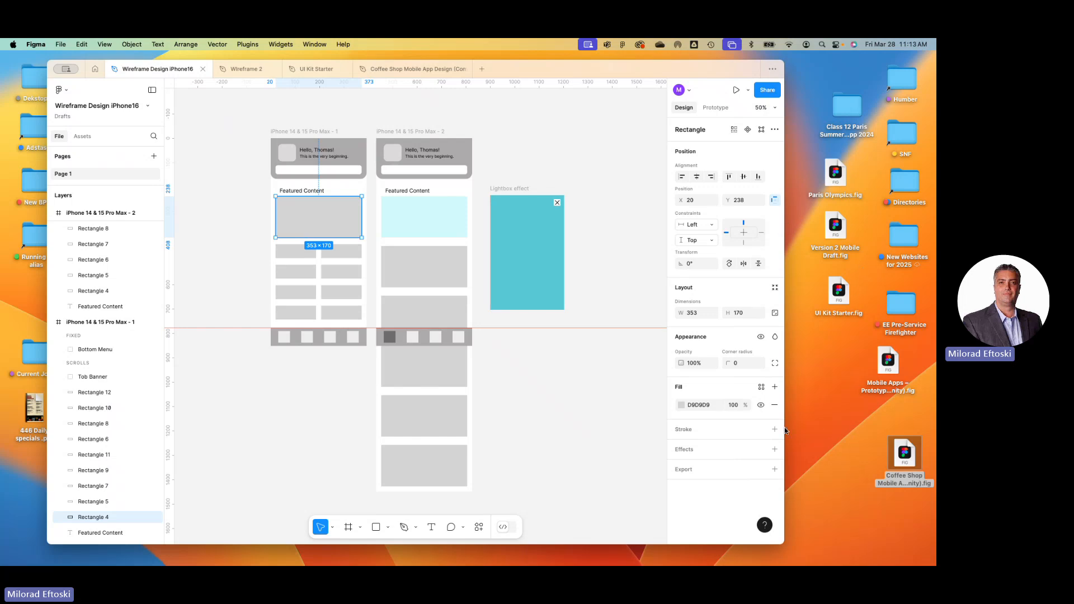
left_click(848, 106)
double_click(848, 105)
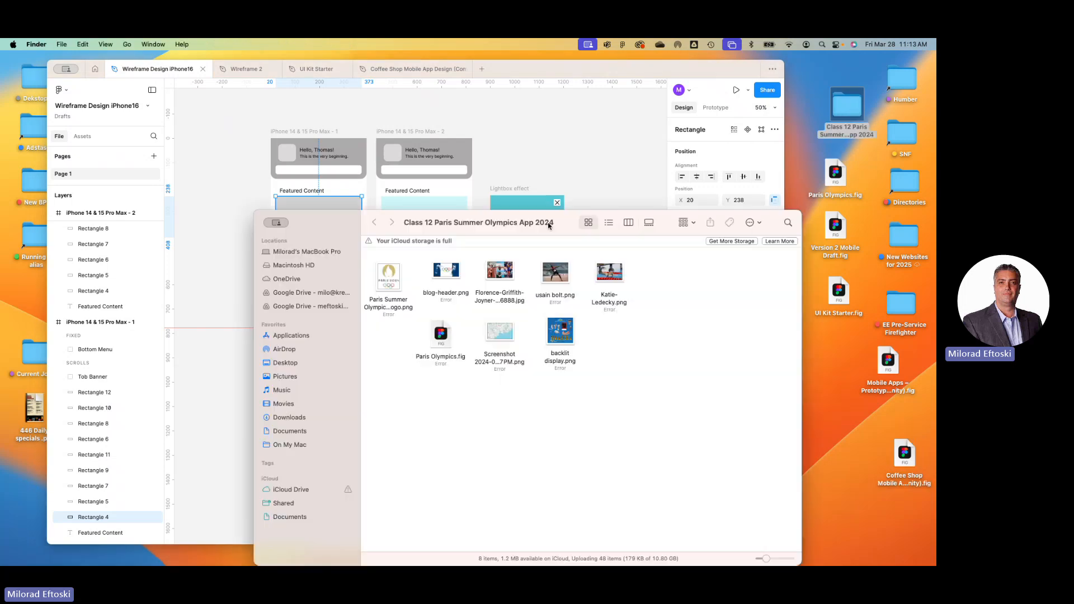
left_click_drag(545, 224, 706, 208)
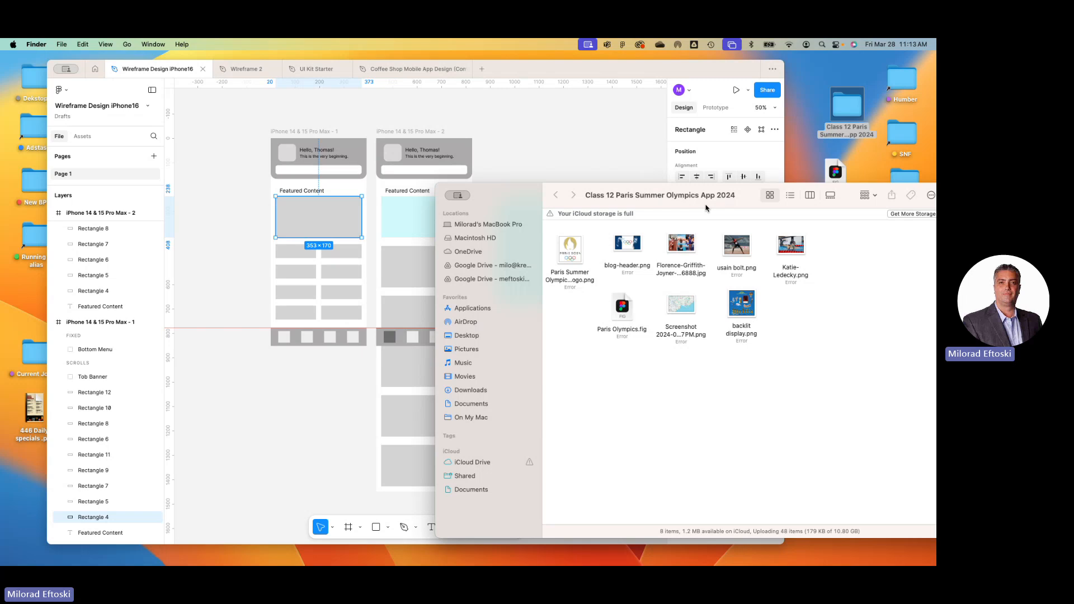
left_click_drag(627, 242, 313, 219)
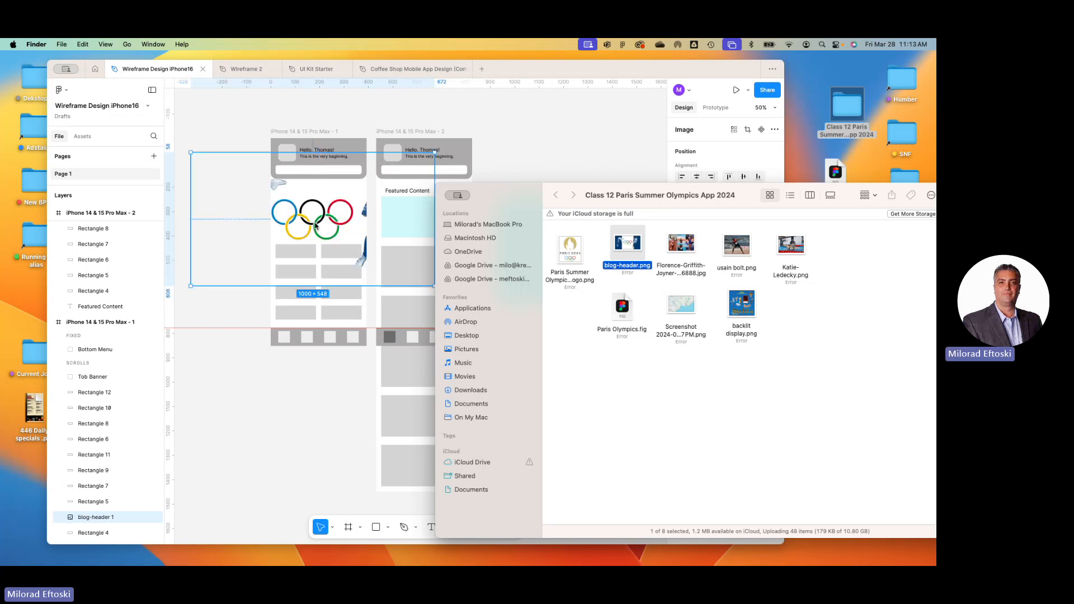
left_click(325, 226)
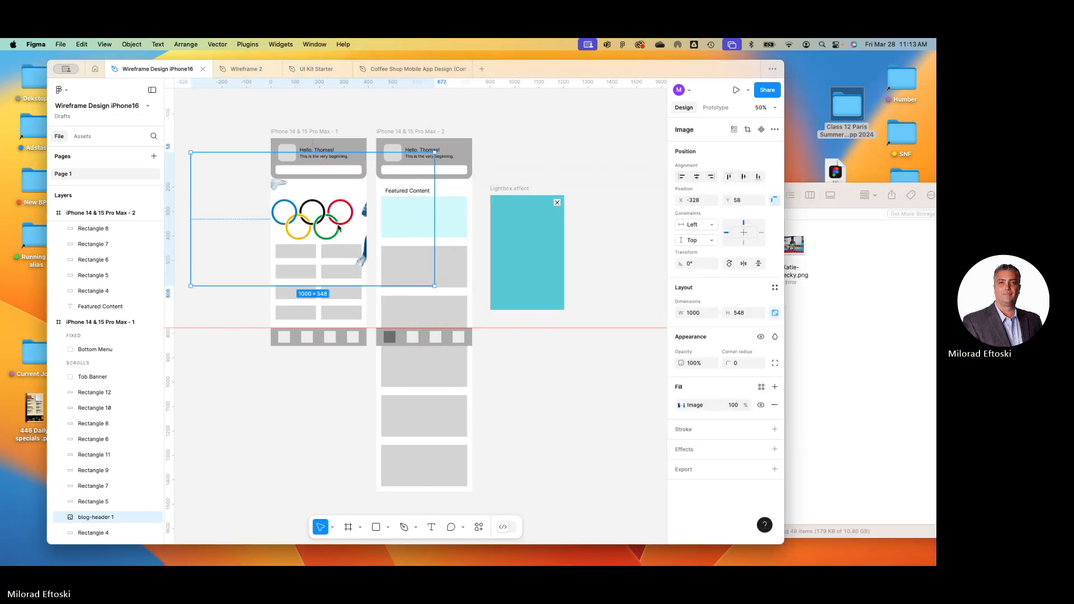
left_click_drag(305, 230, 289, 251)
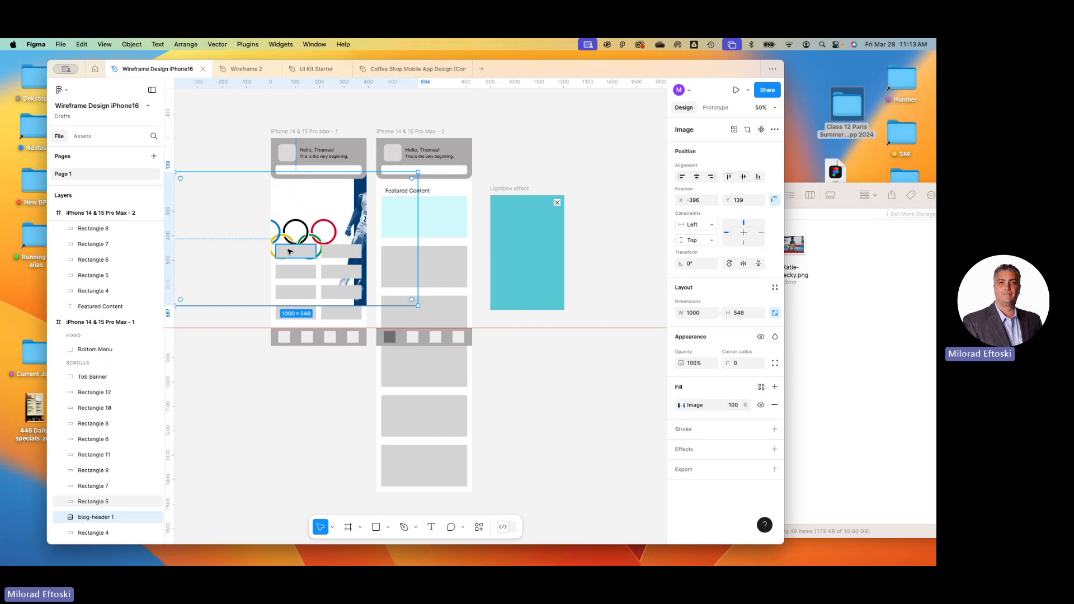
key("Delete")
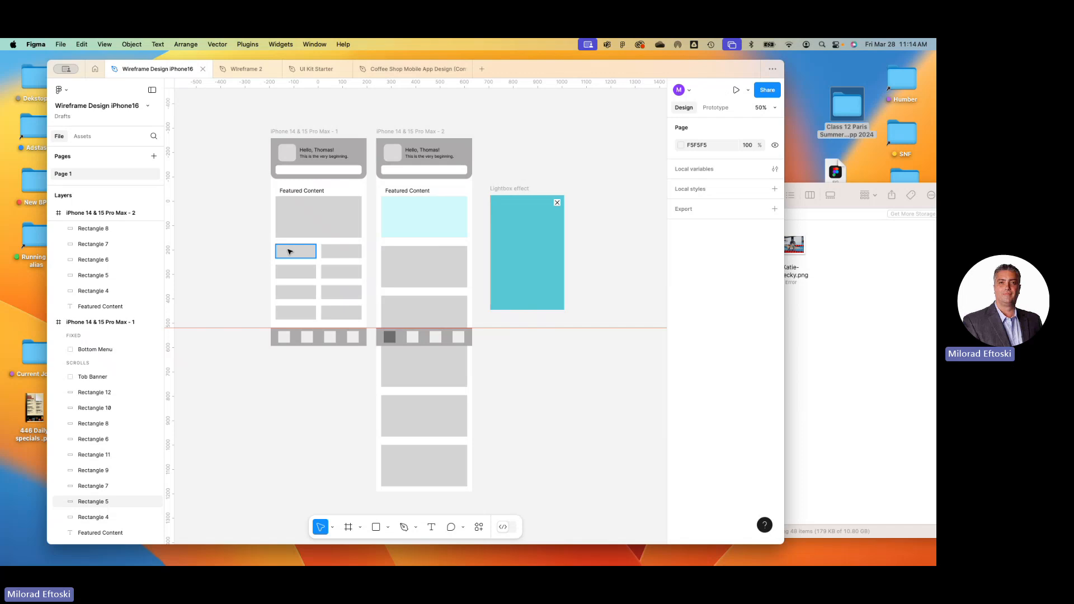
- Delete the large grey featured rectangle on the first screen and place blog-header.png from the Olympics folder there instead
left_click(328, 214)
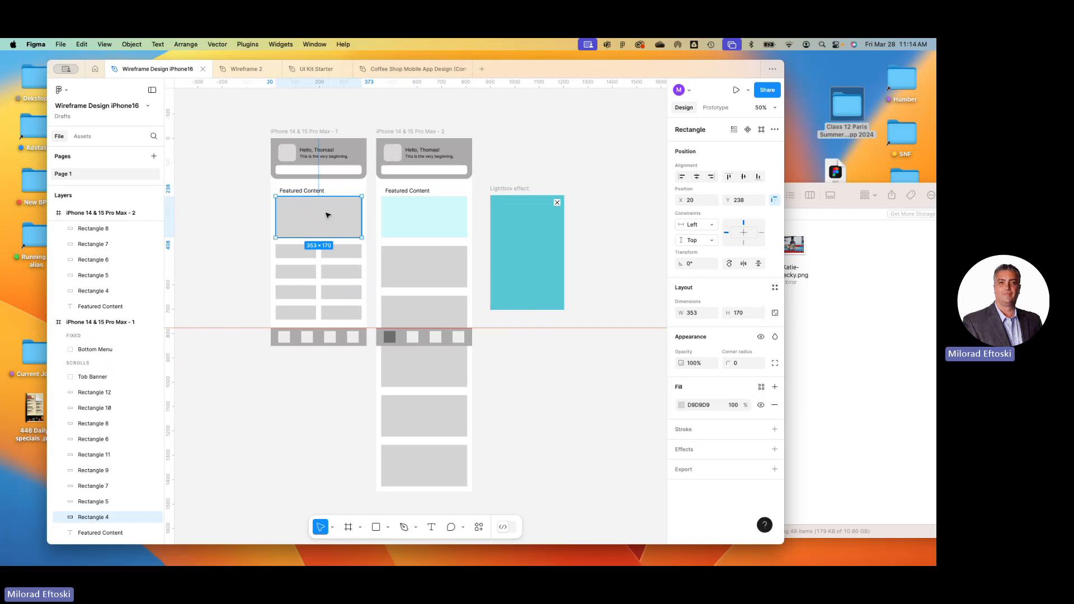
key("BackSpace")
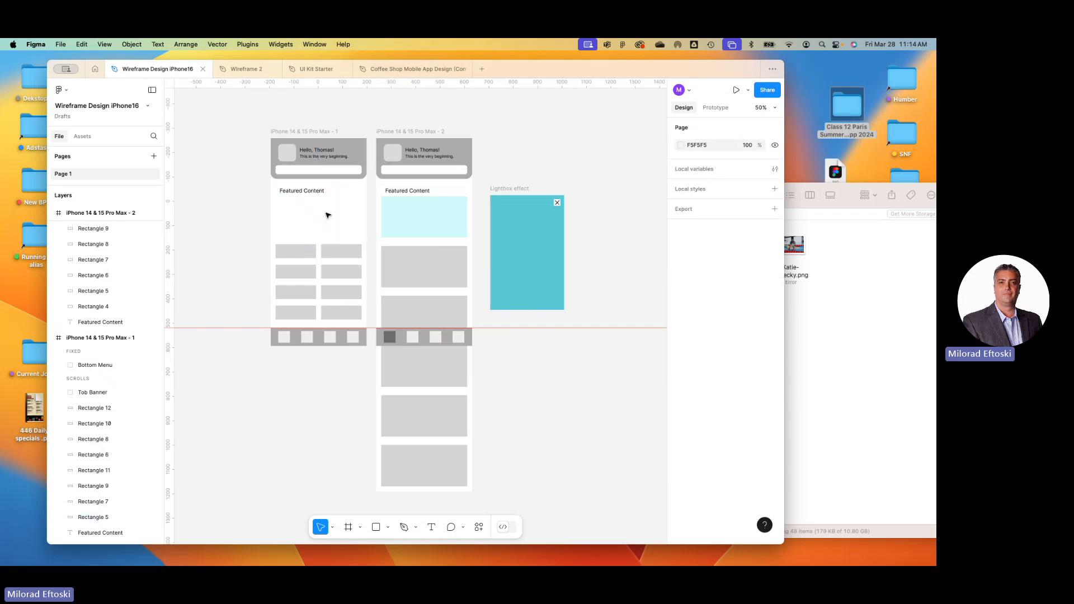
key("super+Tab")
left_click_drag(633, 246, 317, 223)
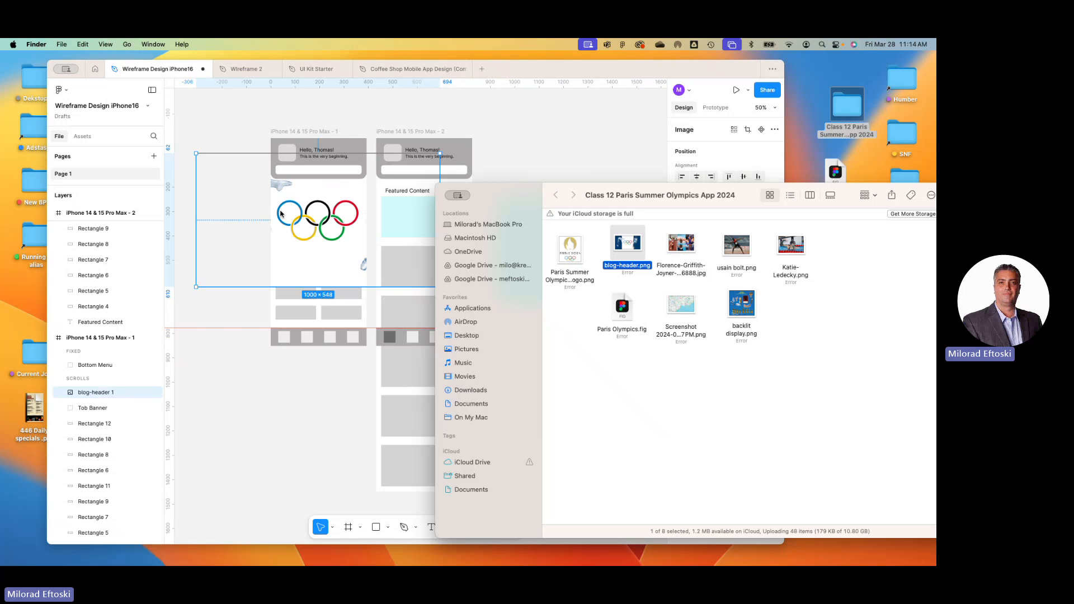
- Scale the blog-header image proportionally to about 360 × 197 so it fits above the small grey blocks on the first screen
left_click(196, 289)
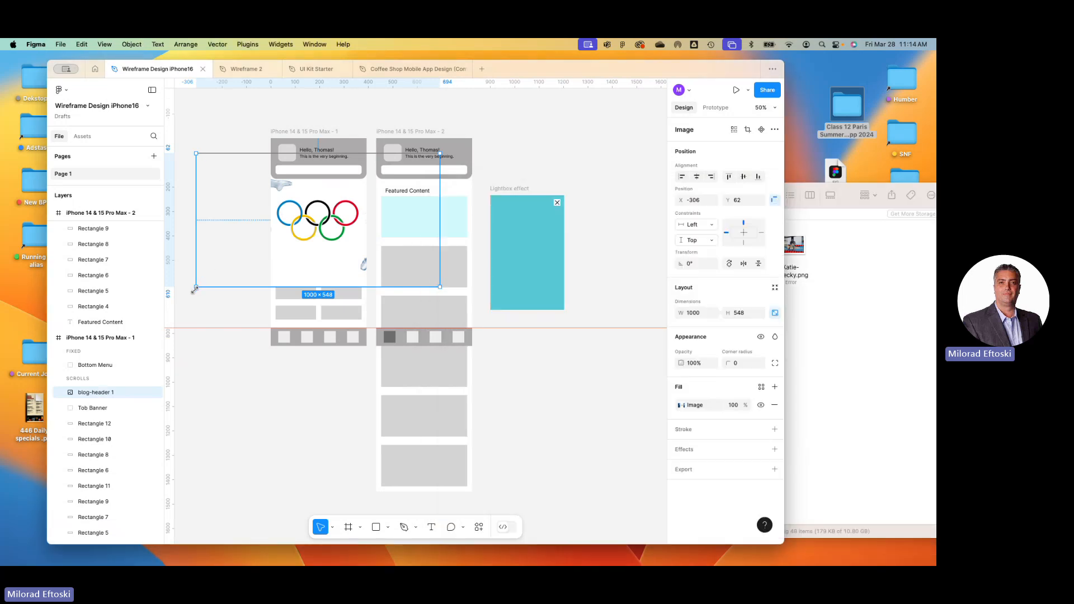
left_click_drag(196, 289, 289, 225)
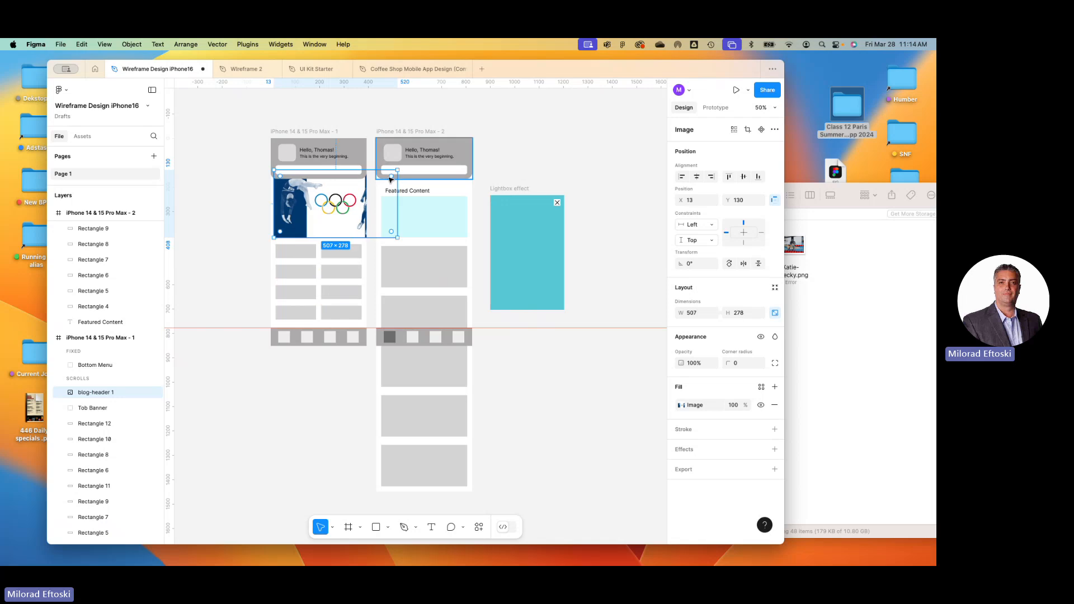
left_click_drag(396, 170, 362, 191)
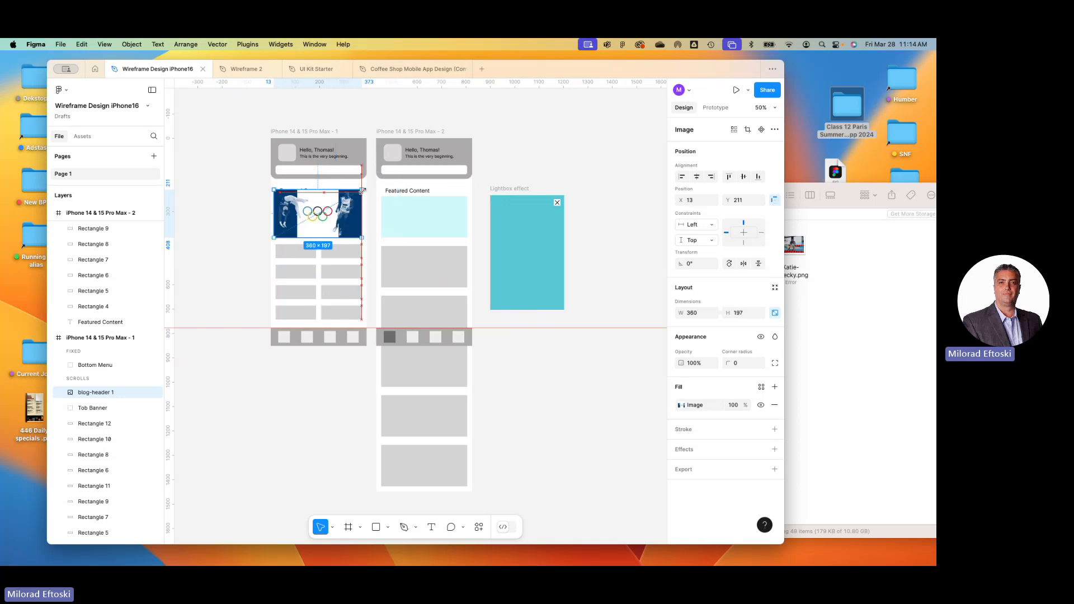
left_click(256, 399)
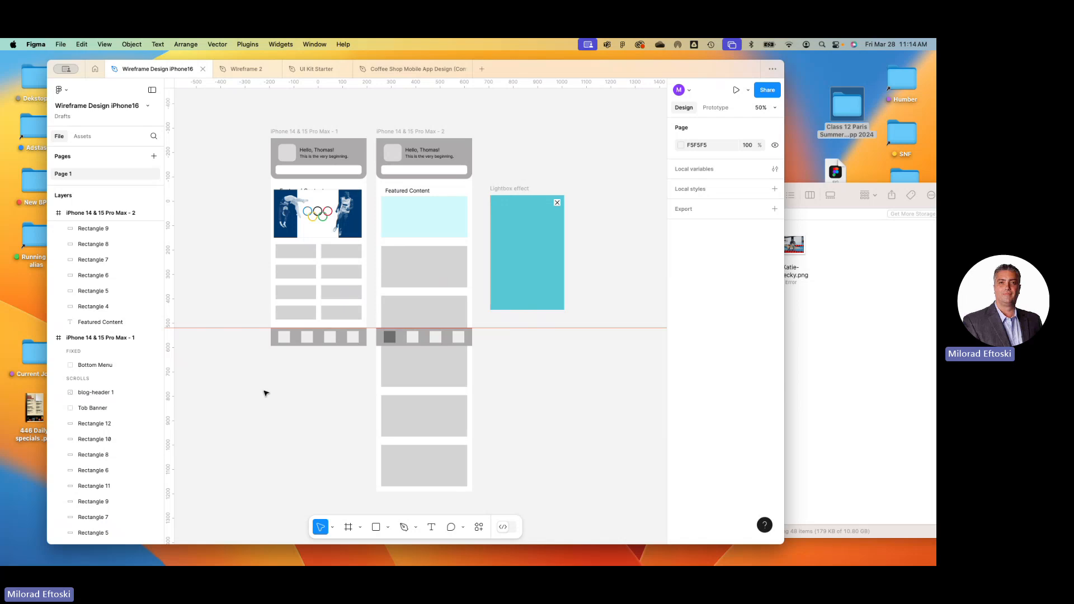
- Raise the first screen's Featured Content heading to Y 176 and fit the banner image beneath it at X 17, Y 221, about 356 × 195
left_click(277, 210)
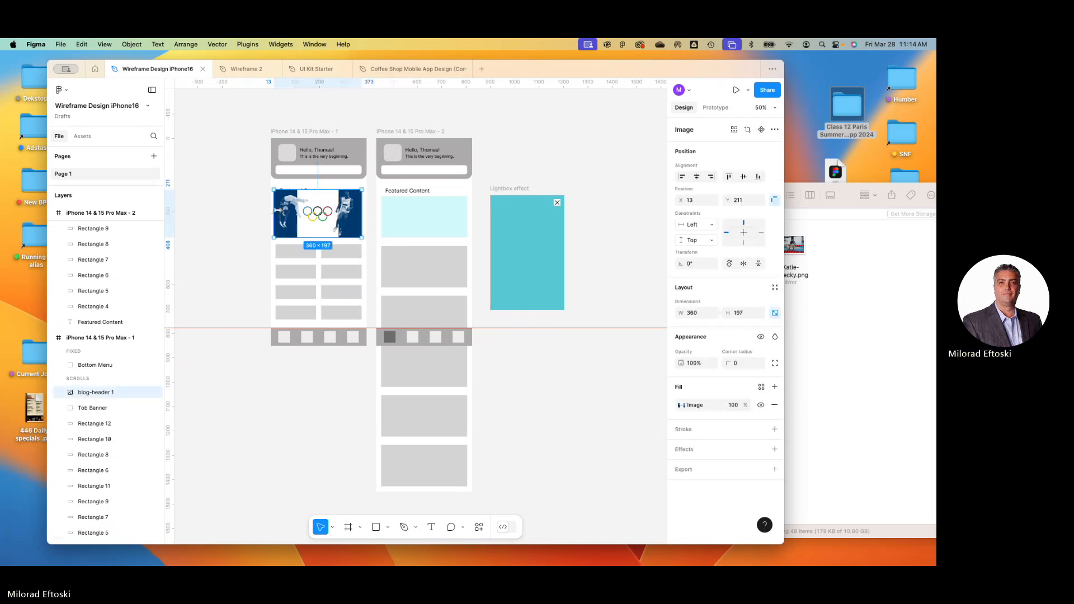
scroll(278, 212, "up", 5)
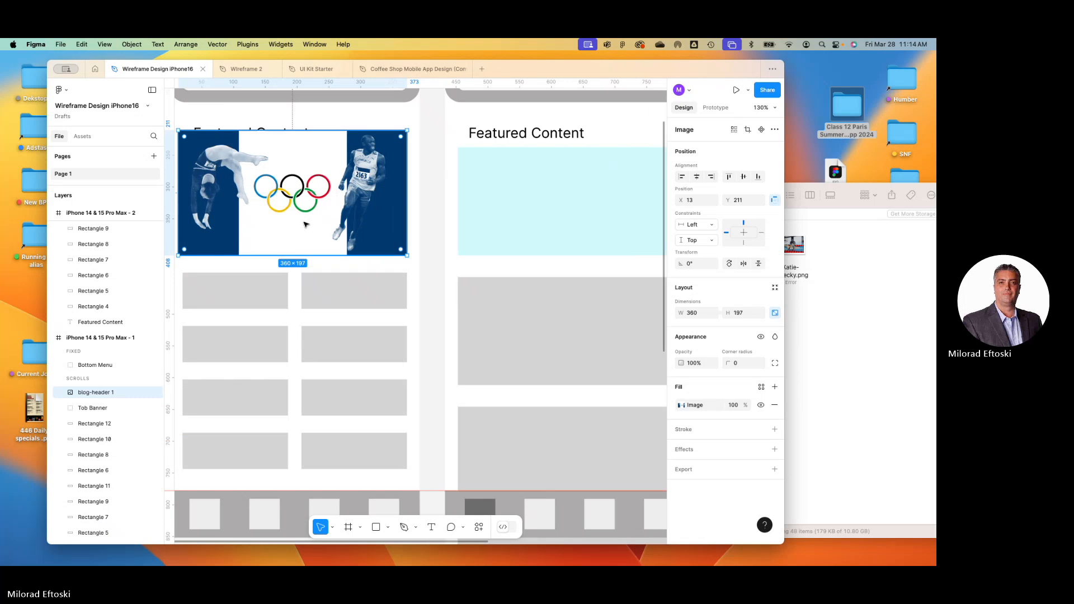
left_click_drag(264, 227, 263, 235)
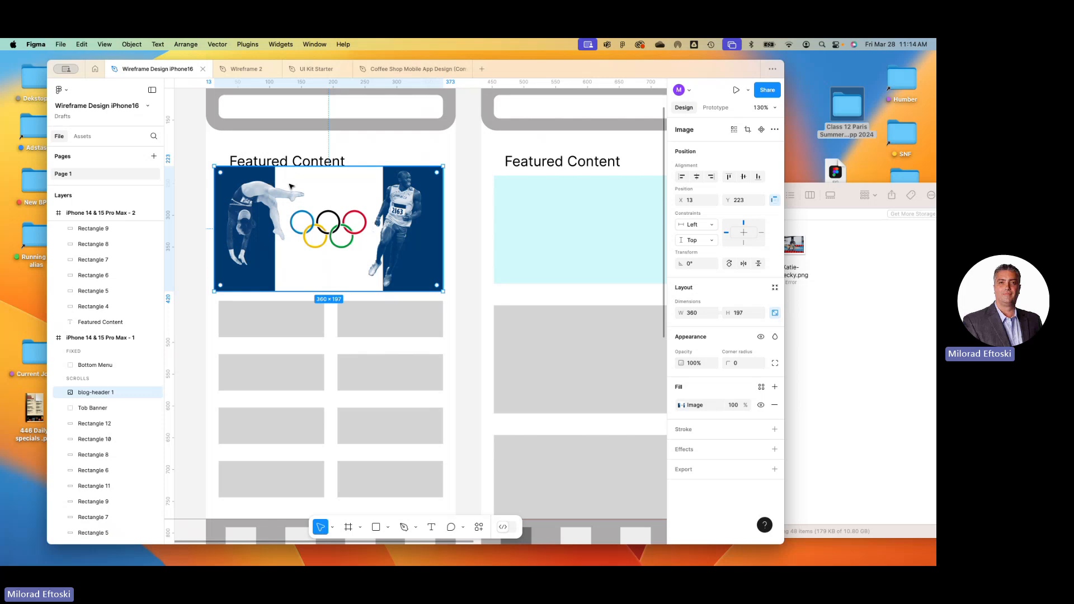
left_click_drag(280, 161, 277, 149)
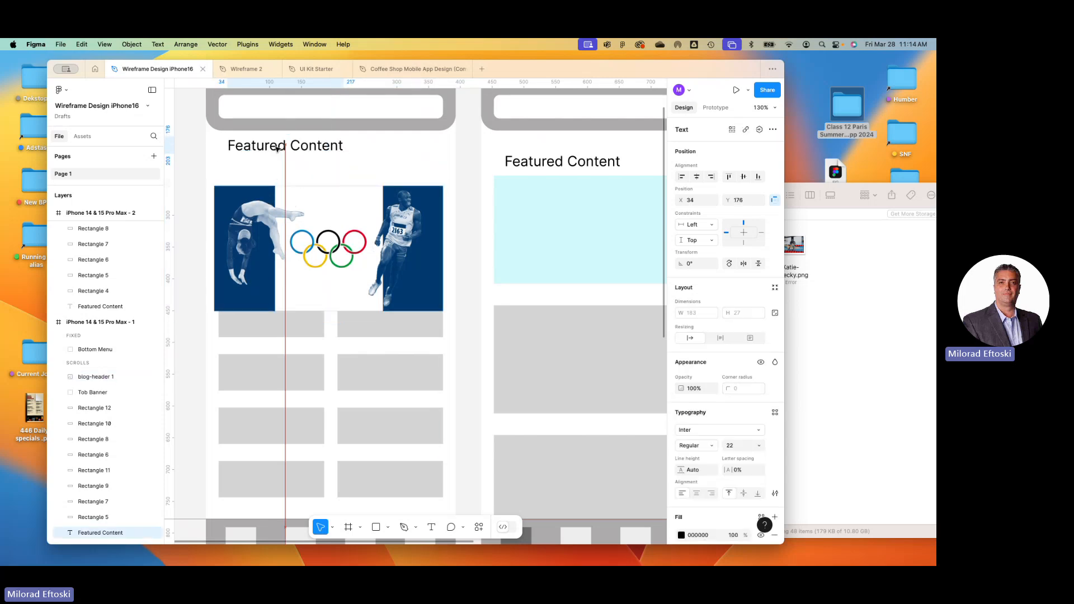
left_click_drag(291, 241, 294, 222)
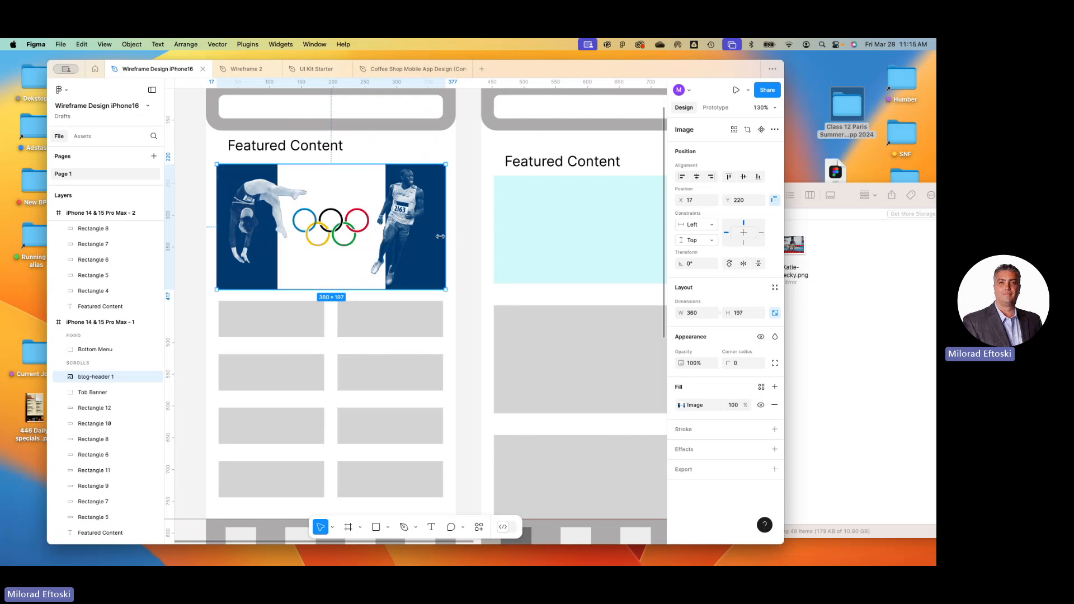
mouse_move(441, 237)
left_mouse_down()
mouse_move(363, 227)
mouse_move(441, 234)
left_mouse_up()
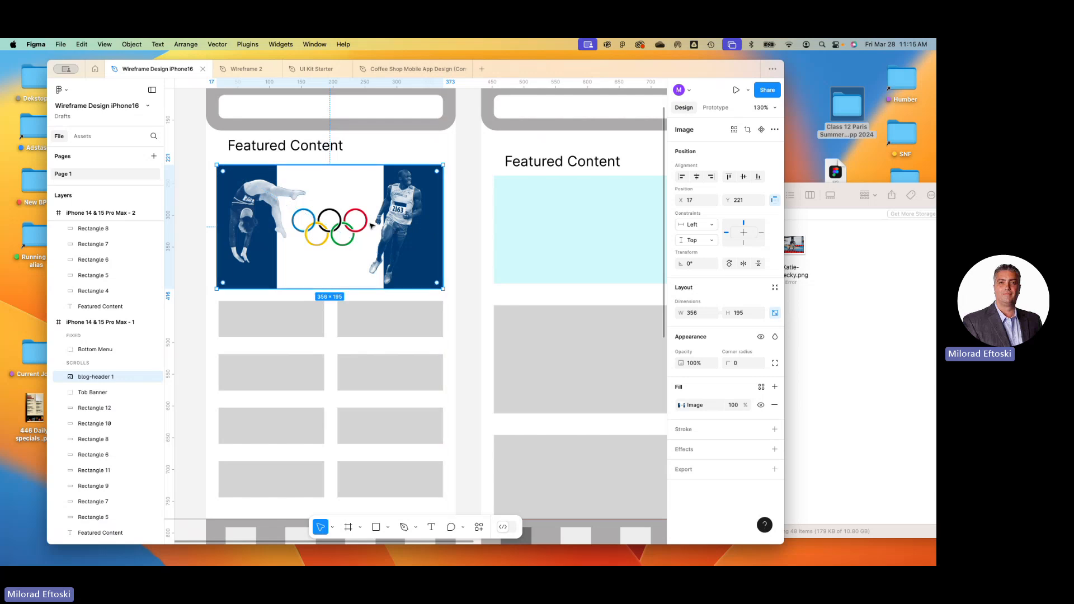
- Open the banner image's fill settings to view its adjustment options, then dismiss them and clear the selection
double_click(371, 226)
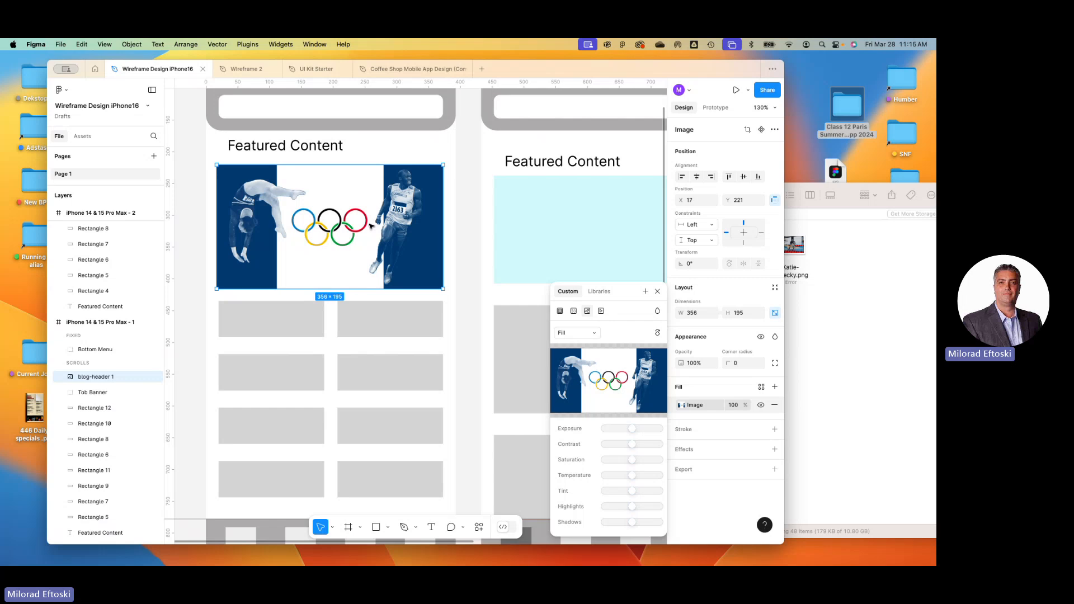
left_click(244, 232)
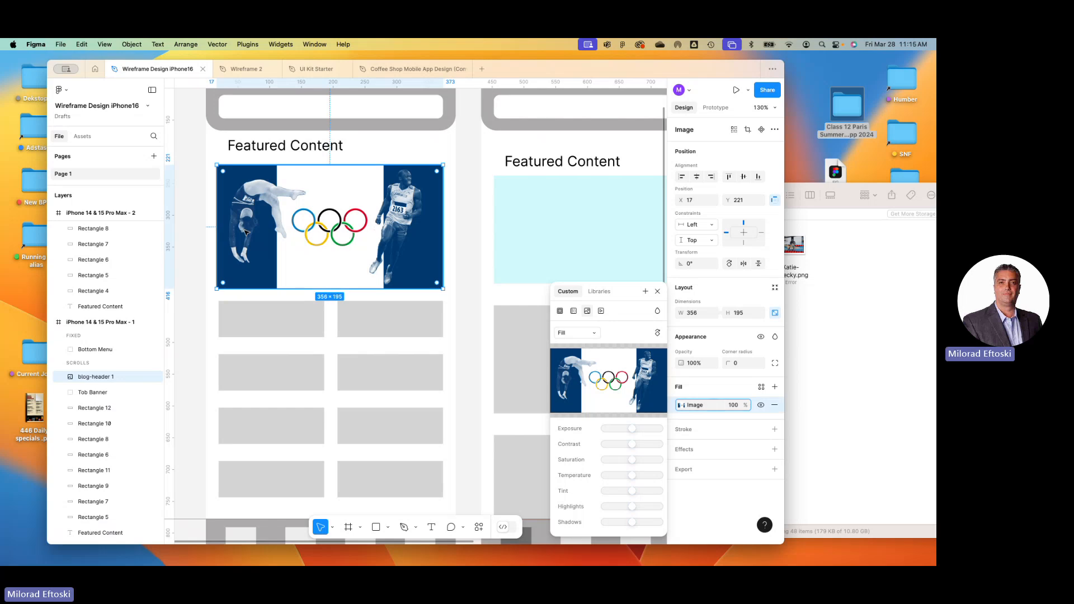
left_click(191, 192)
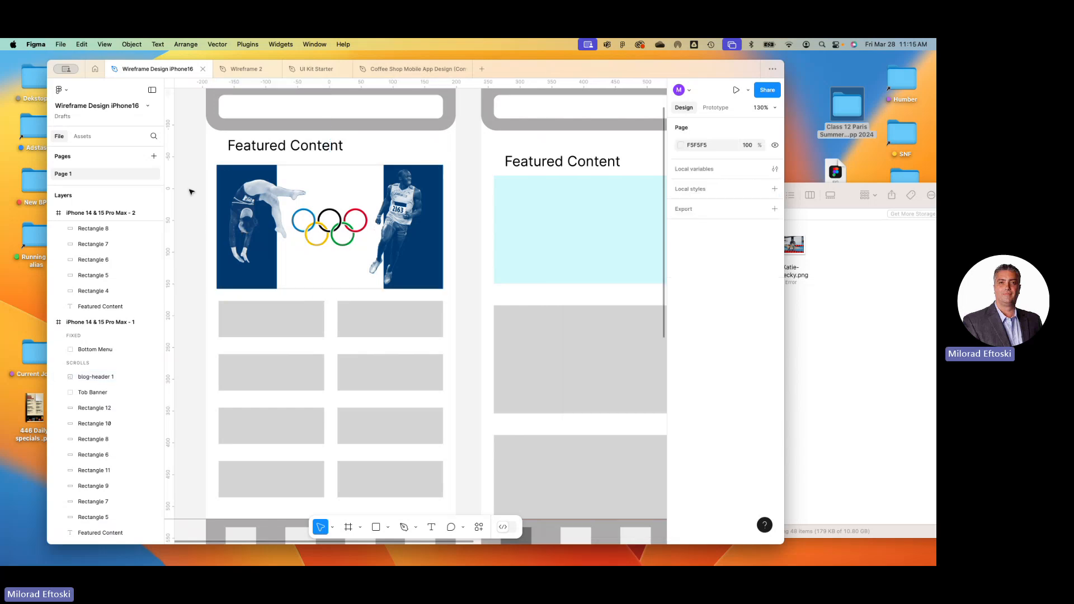
- Try scaling the banner image down proportionally to about 334 × 183, then undo the resize
left_click(268, 216)
left_click_drag(441, 238, 399, 234)
key("super+z")
key("super+z")
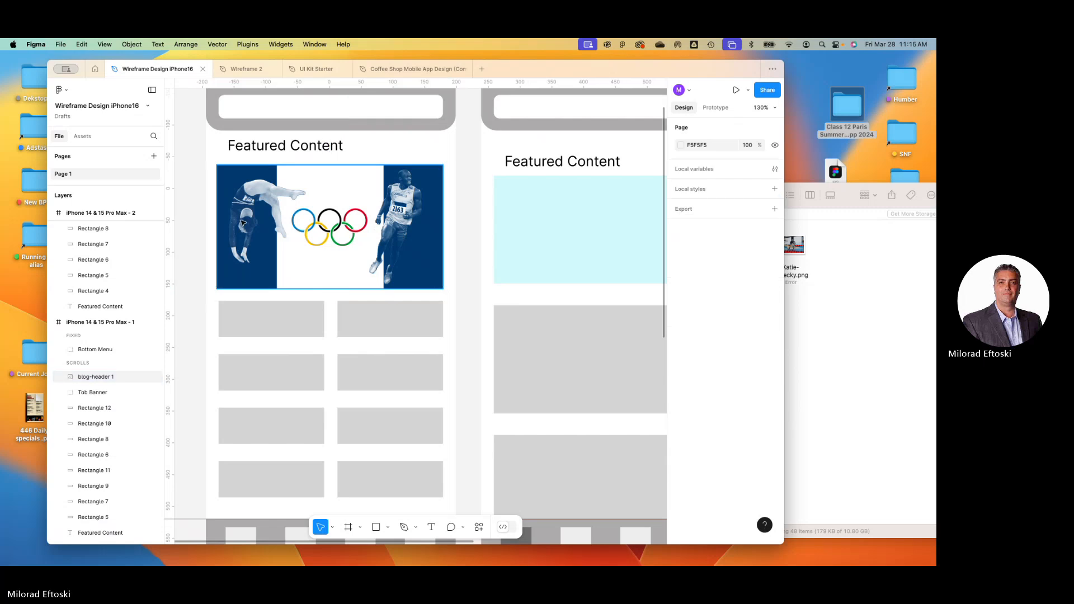
left_click(398, 234)
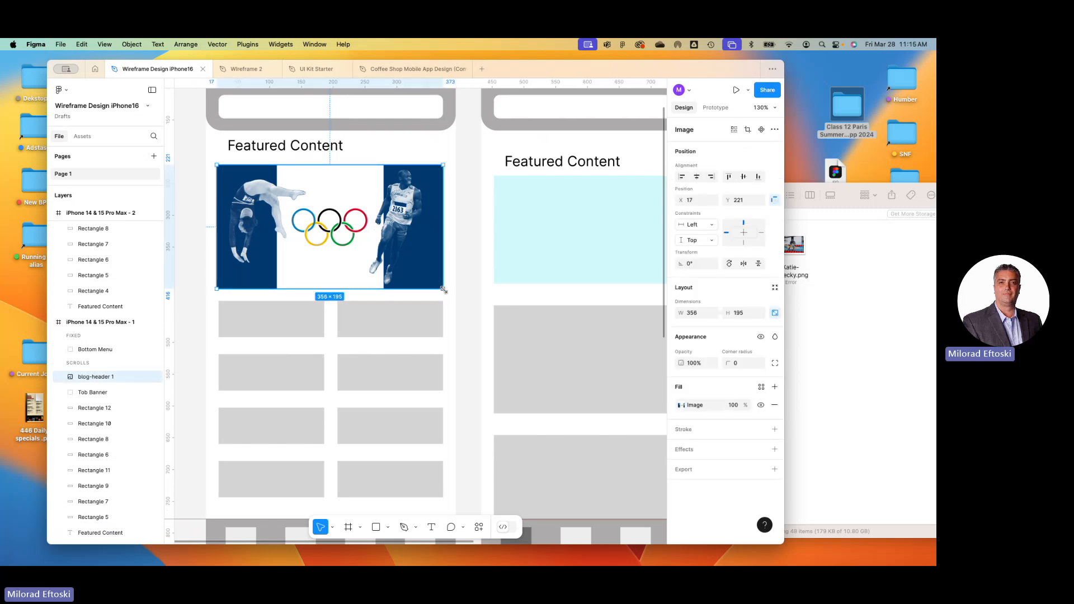
mouse_move(444, 290)
left_mouse_down()
mouse_move(504, 320)
mouse_move(430, 281)
left_mouse_up()
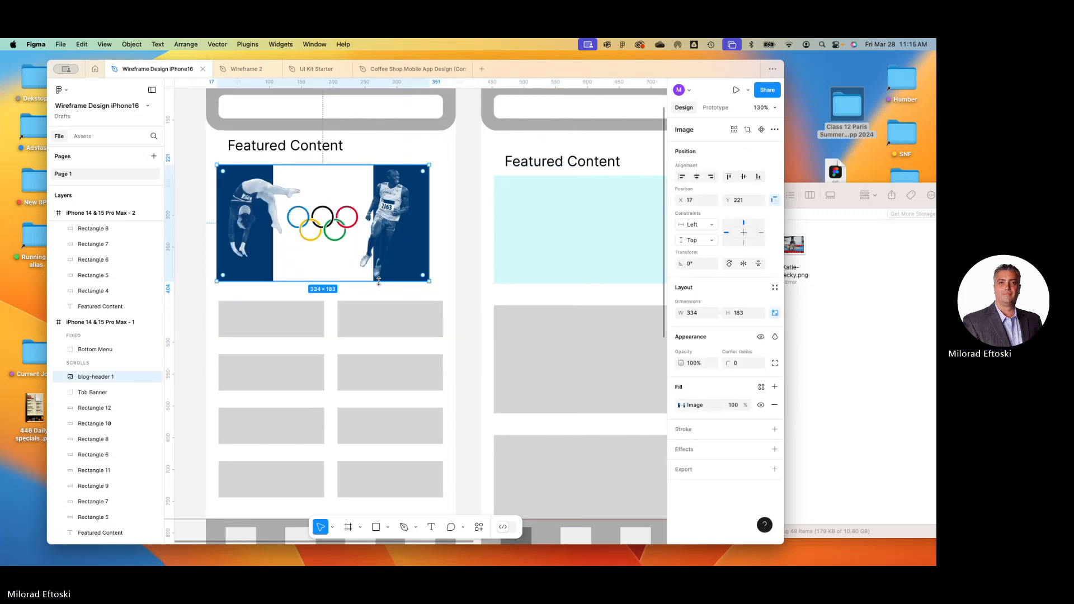
key("super+z")
key("super+z")
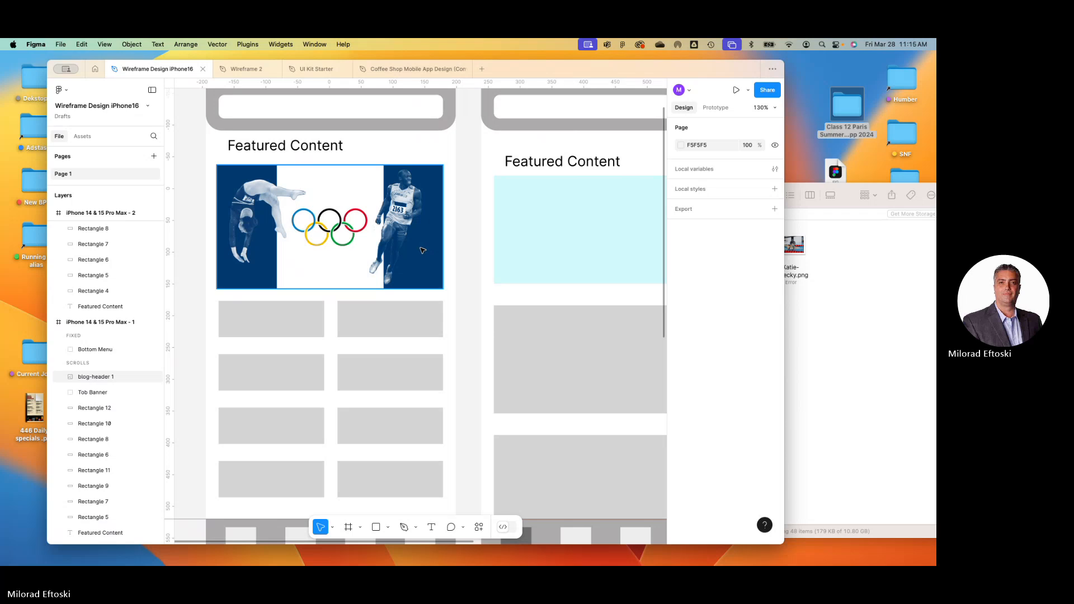
- Try enlarging the banner image from its corner to about 429 × 235 and resizing its lower edge, undoing each change
left_click(436, 171)
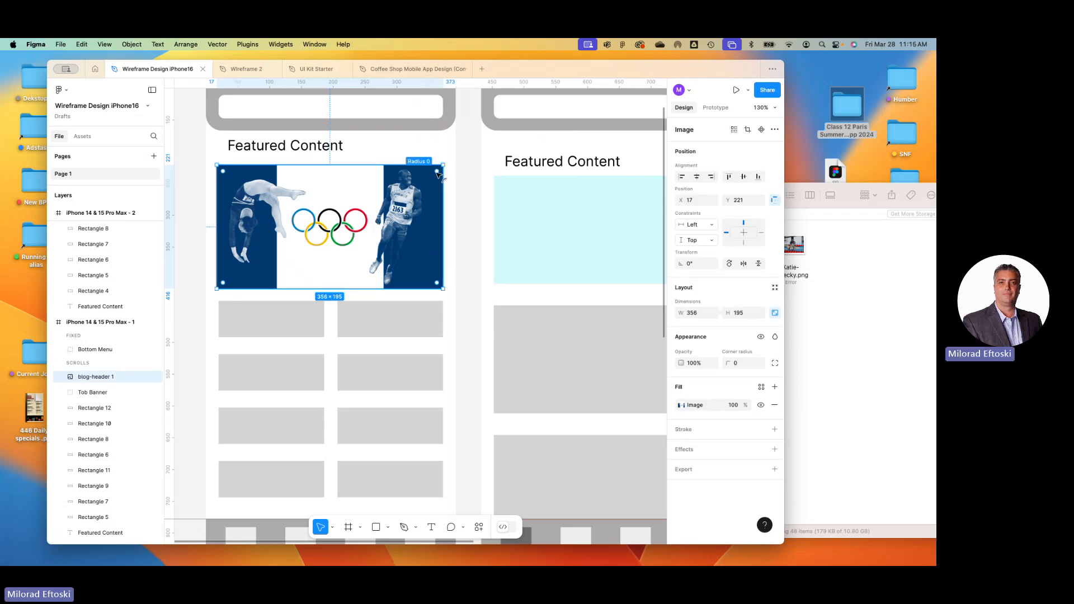
key("Escape")
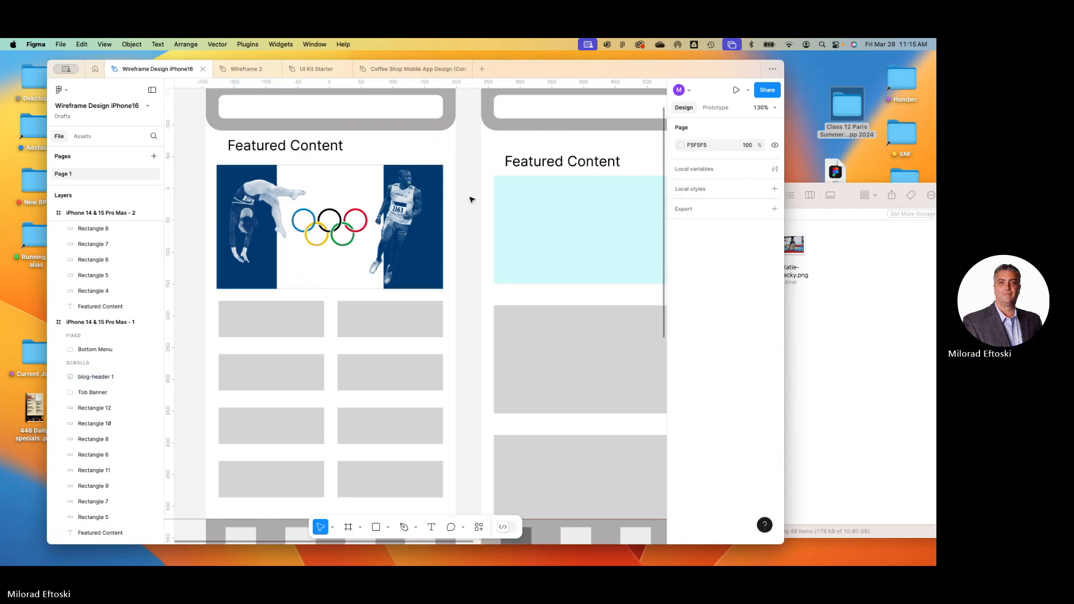
left_click(436, 174)
left_click_drag(440, 165, 374, 139)
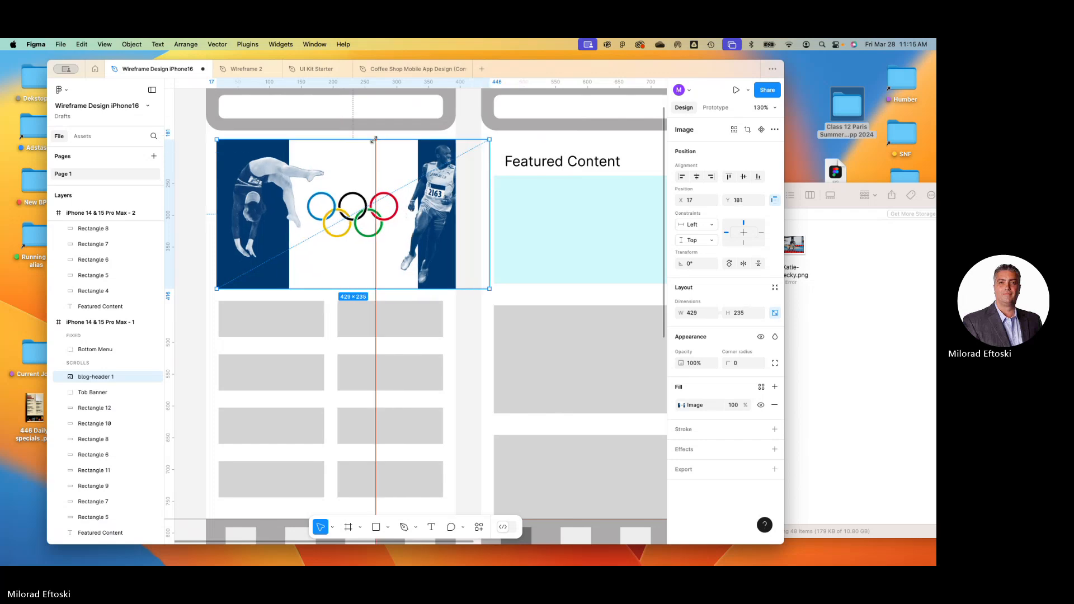
key("super+z")
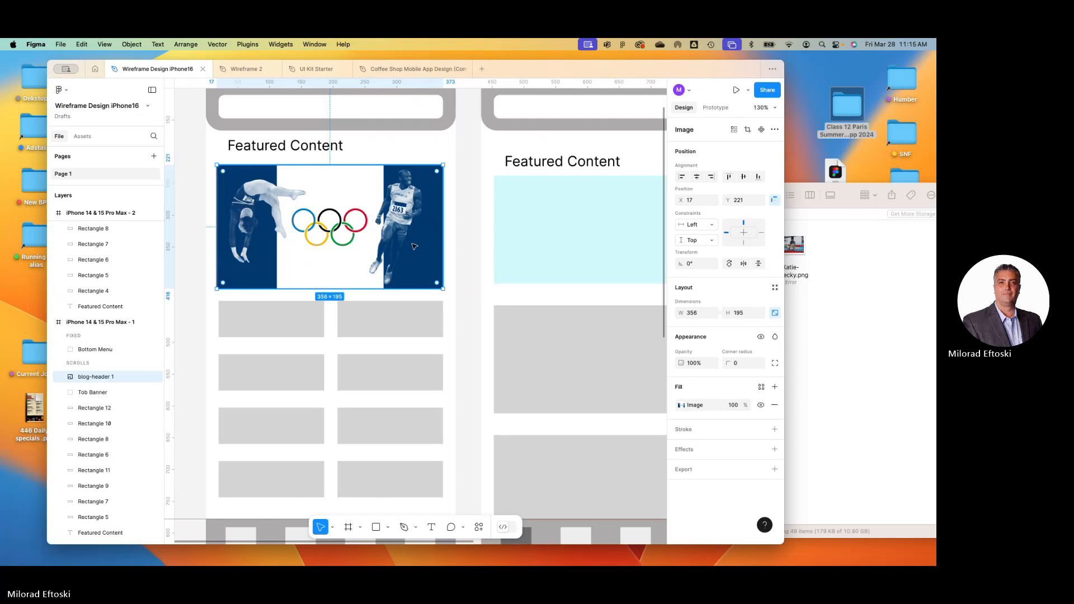
left_click_drag(423, 289, 423, 301)
key("super+z")
key("super+z")
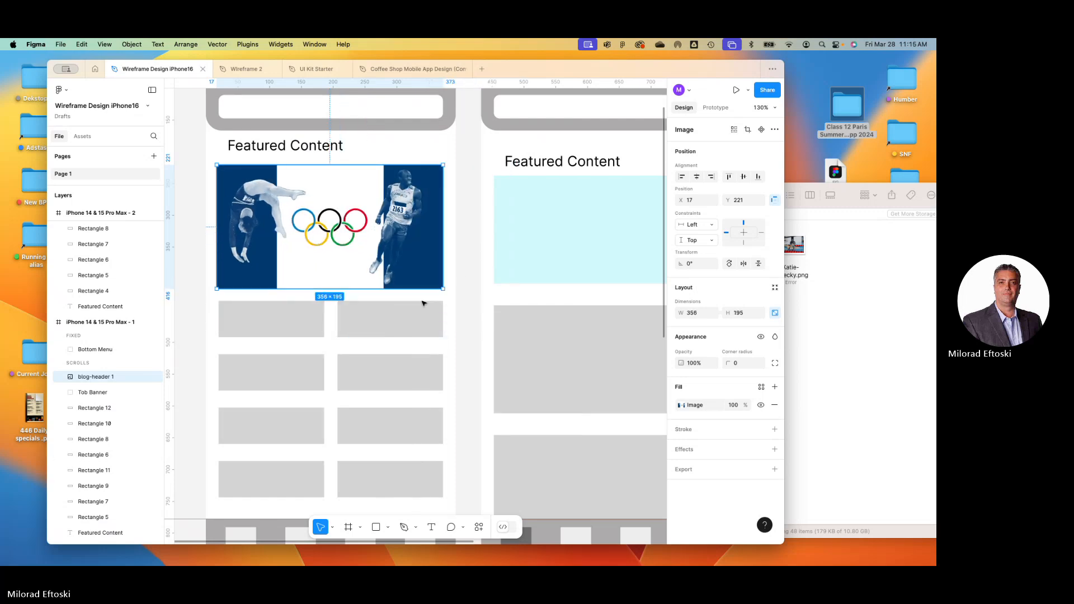
- Crop the banner image's sides, top and bottom down to only the Olympic rings, about 130 × 79
left_click(431, 273)
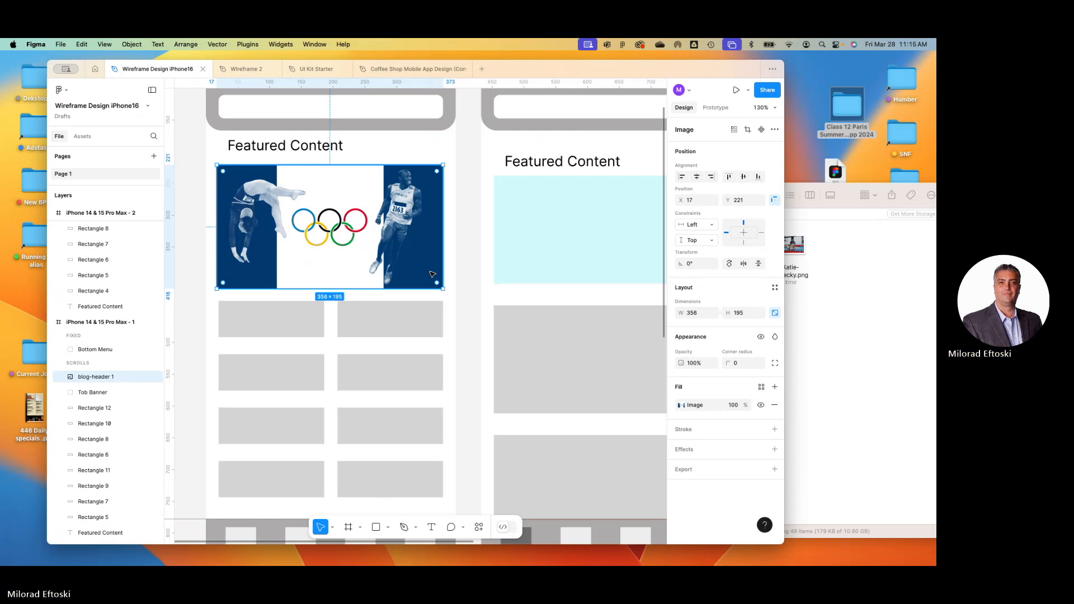
left_click_drag(444, 224, 372, 228)
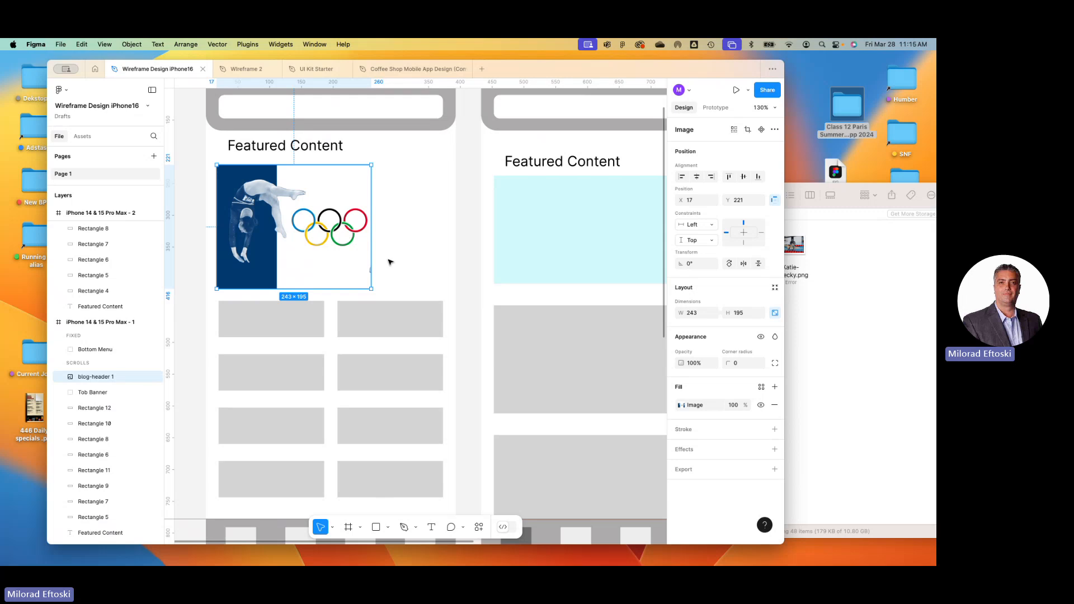
left_click_drag(217, 289, 288, 252)
left_click_drag(326, 166, 327, 202)
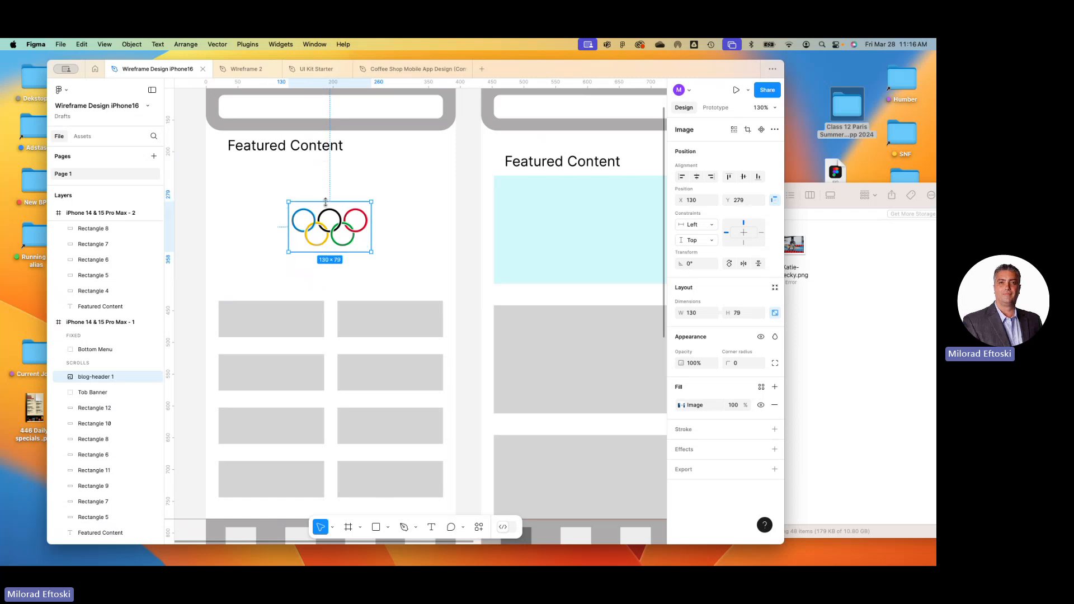
- Position the cropped rings image beneath the first screen's heading at X 44, Y 226 and scale it proportionally to about 305 × 185
left_click(227, 230)
left_click(305, 237)
left_click_drag(266, 217, 250, 211)
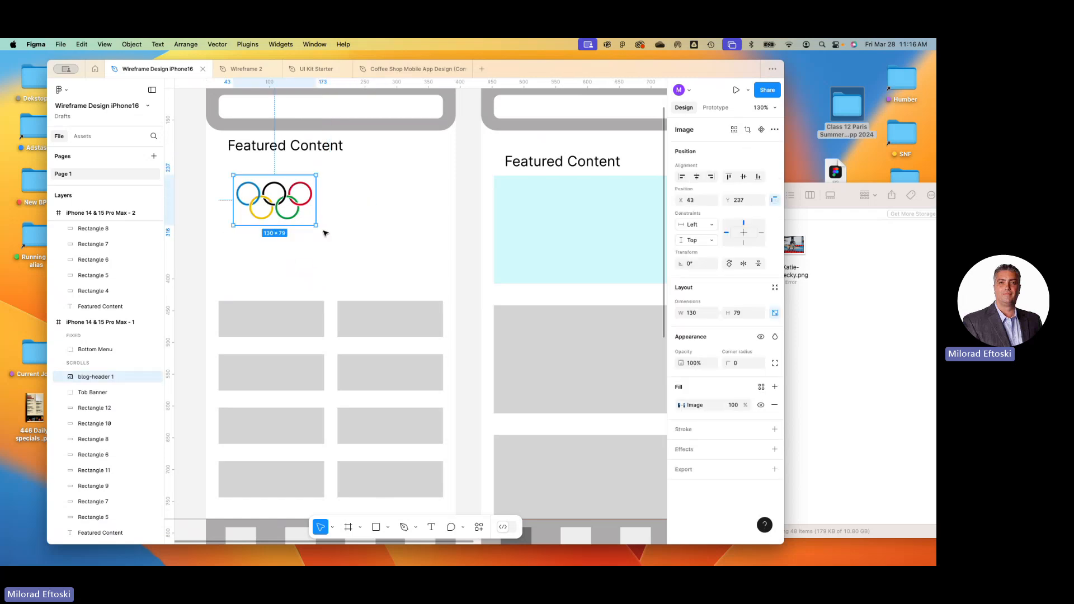
left_click_drag(315, 227, 401, 276)
left_click(427, 276)
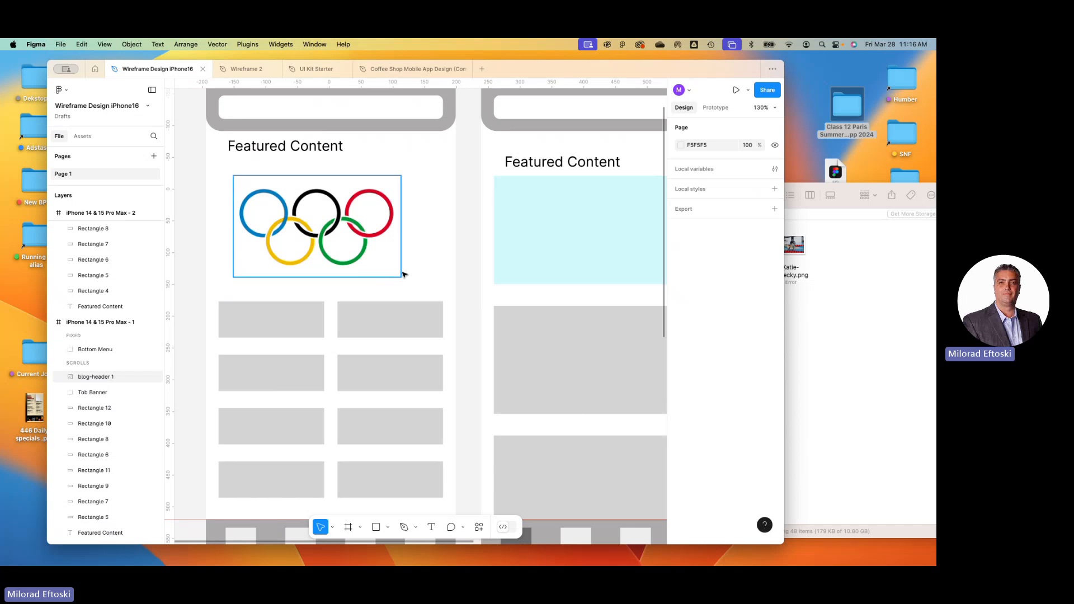
left_click_drag(368, 259, 385, 262)
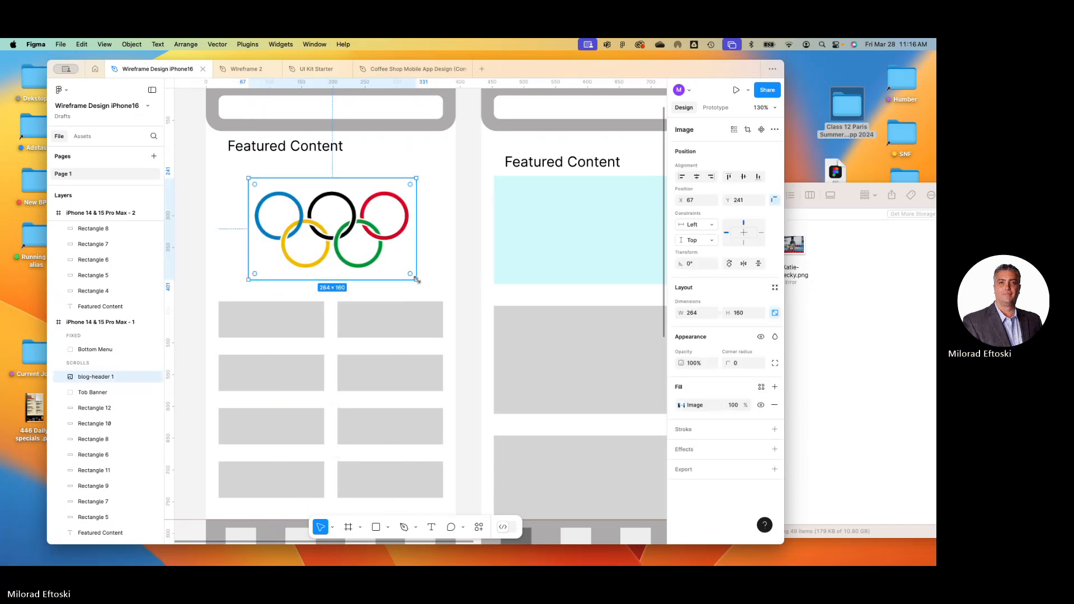
left_click_drag(416, 280, 388, 269)
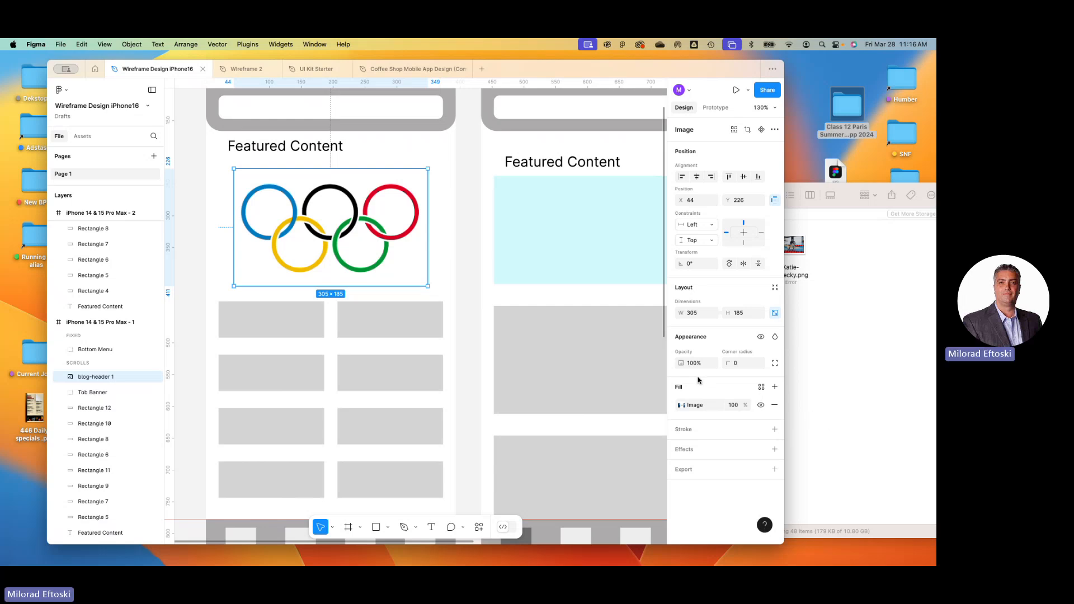
left_click(477, 322)
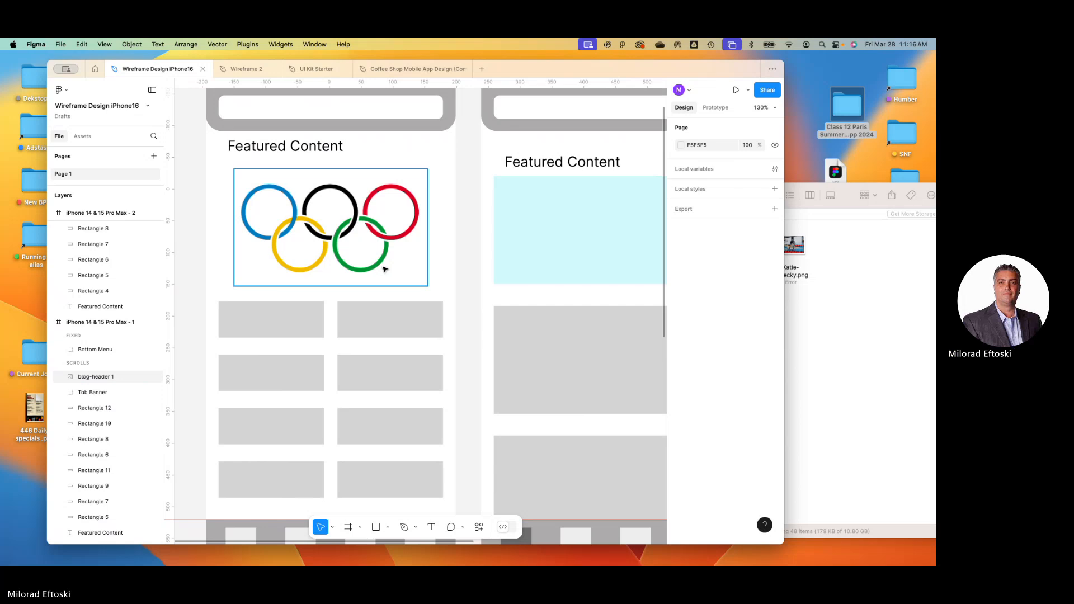
- Open the rings image for cropping, try tightening its crop from the lower corner, undo it and leave crop mode
double_click(384, 269)
left_click_drag(427, 284, 376, 271)
key("super+z")
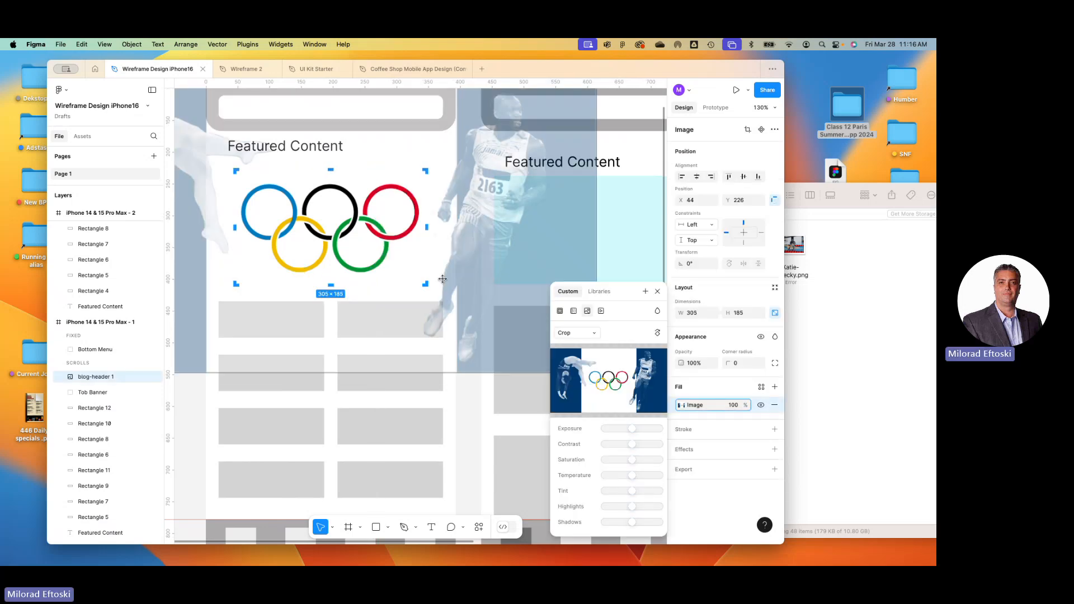
key("Escape")
left_click(204, 414)
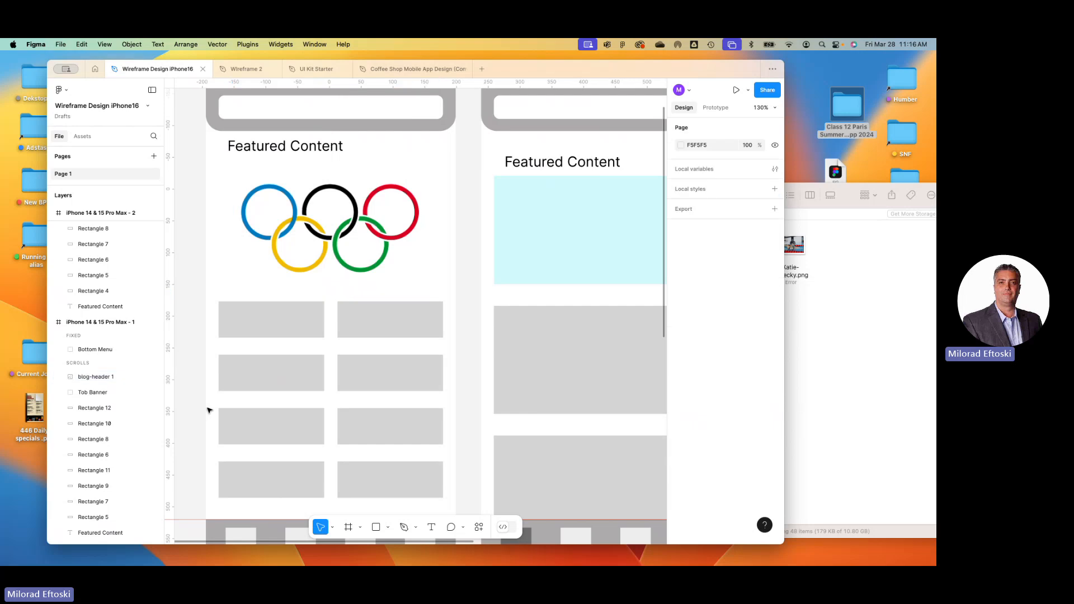
- Crop the rings image's right side to a width of about 218 and reopen its crop view to check it
double_click(319, 248)
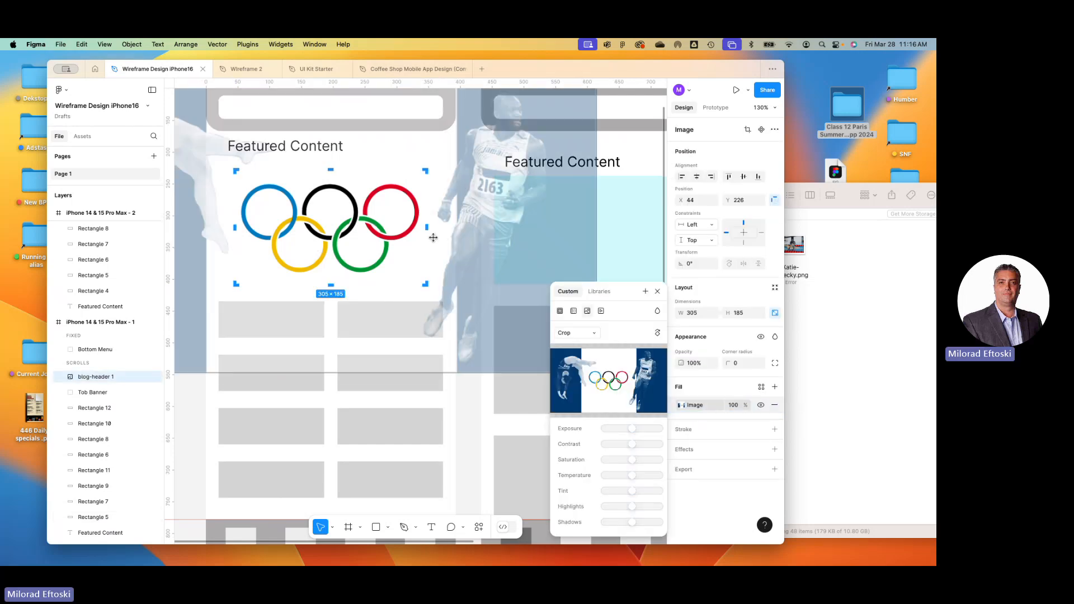
left_click_drag(426, 227, 370, 227)
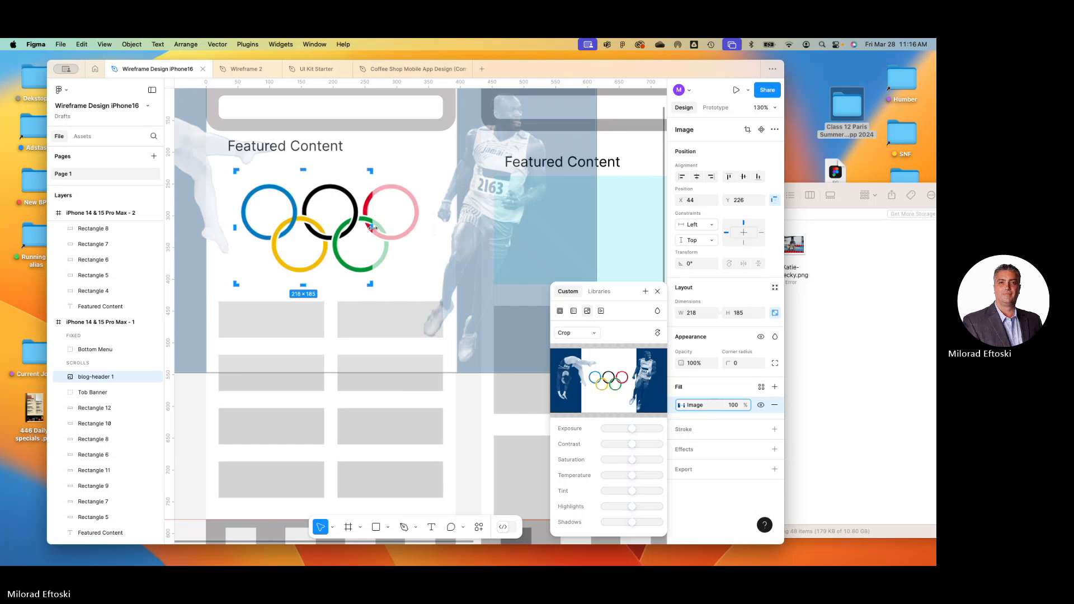
key("Return")
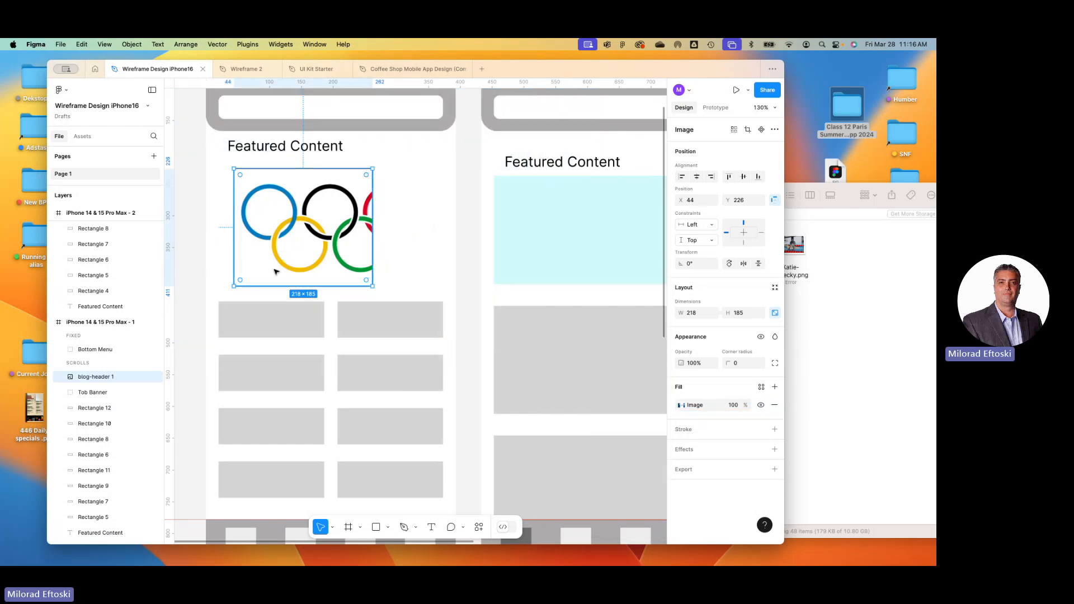
key("Escape")
left_click(274, 271)
double_click(275, 272)
left_click(200, 447)
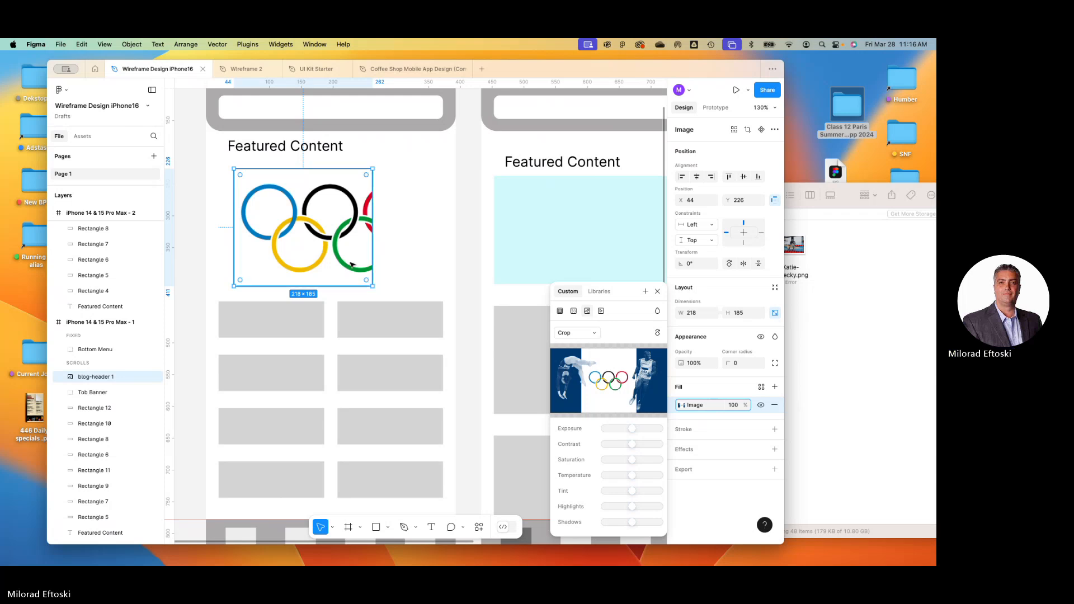
- Widen the rings image's crop to about 303 × 185 so it includes all five rings
left_click_drag(372, 249, 427, 229)
key("super+z")
double_click(365, 247)
left_click(188, 423)
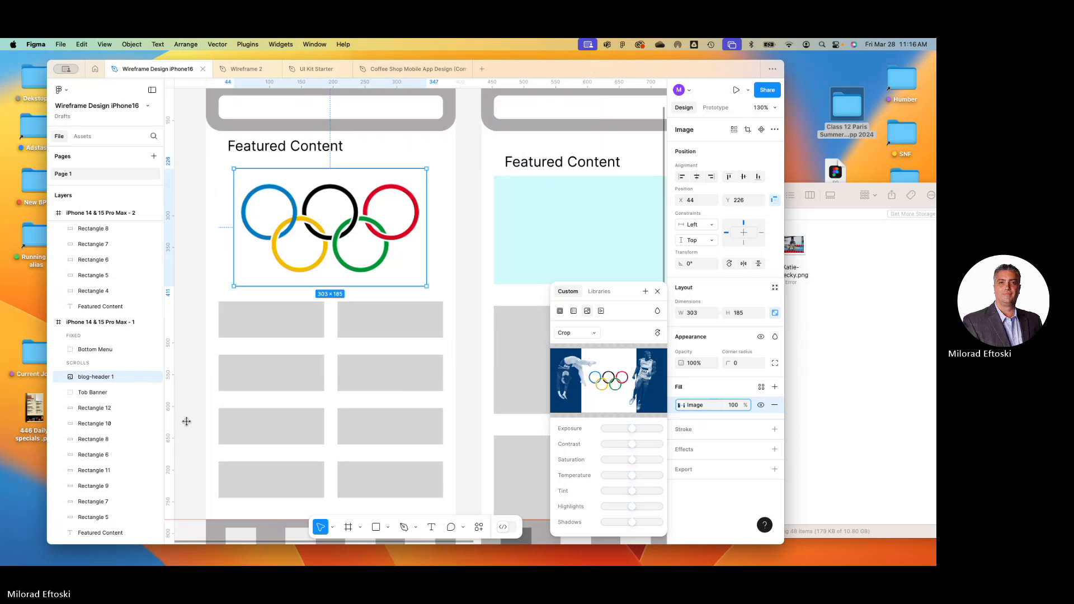
- Try resizing the rings image to about 317 × 200 with its aspect ratio unlocked, undo it and lock the ratio again
left_click(210, 352)
scroll(277, 305, "up", 2)
left_click(294, 279)
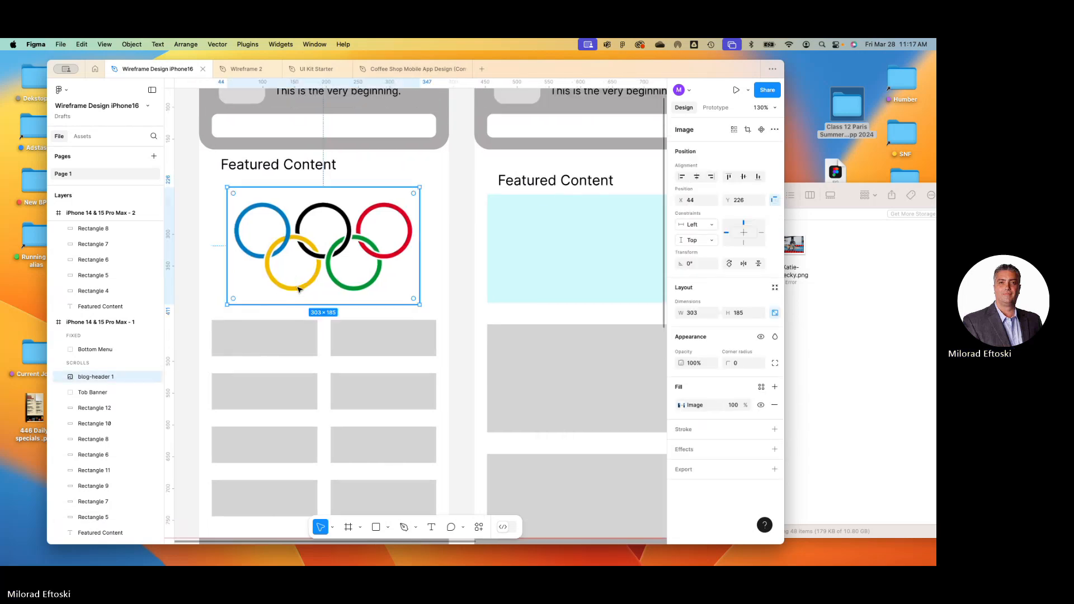
left_click(775, 313)
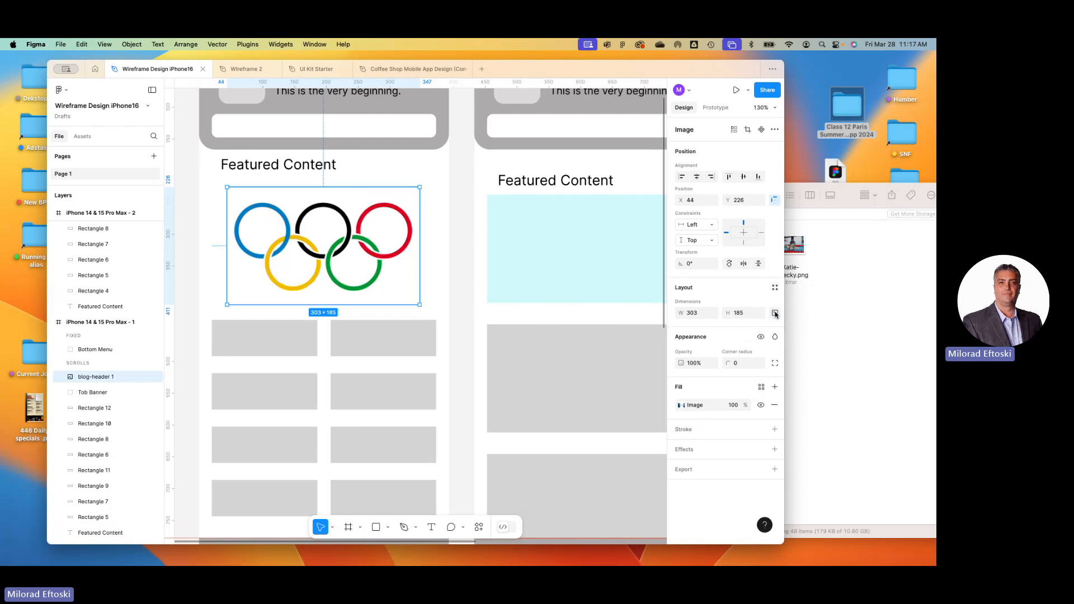
left_click(475, 296)
left_click(394, 281)
mouse_move(421, 304)
left_mouse_down()
mouse_move(388, 293)
mouse_move(330, 305)
mouse_move(424, 324)
mouse_move(427, 313)
left_mouse_up()
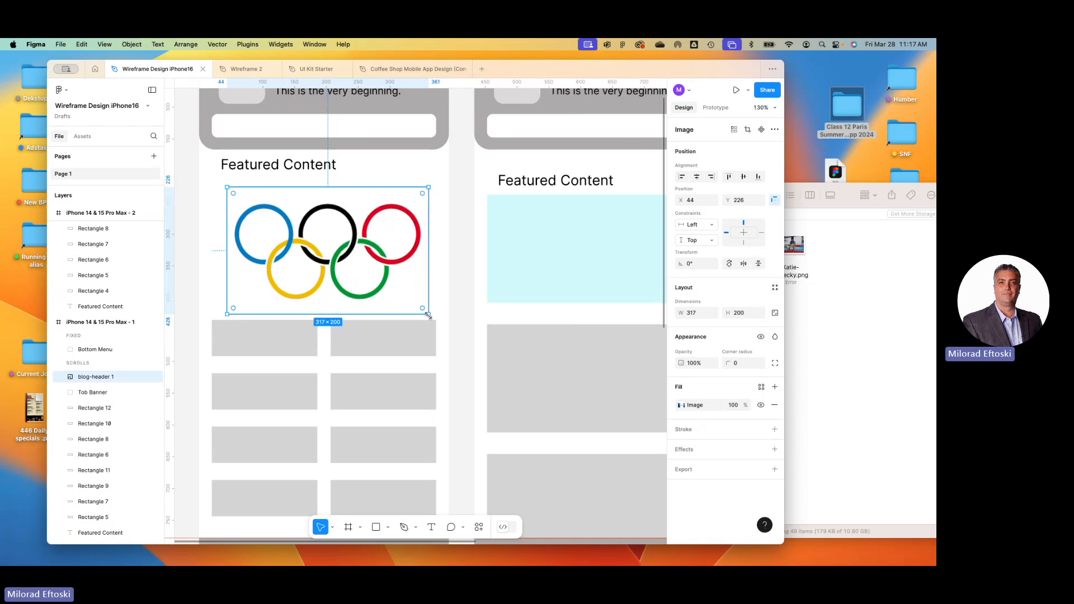
key("ctrl+z")
left_click(775, 315)
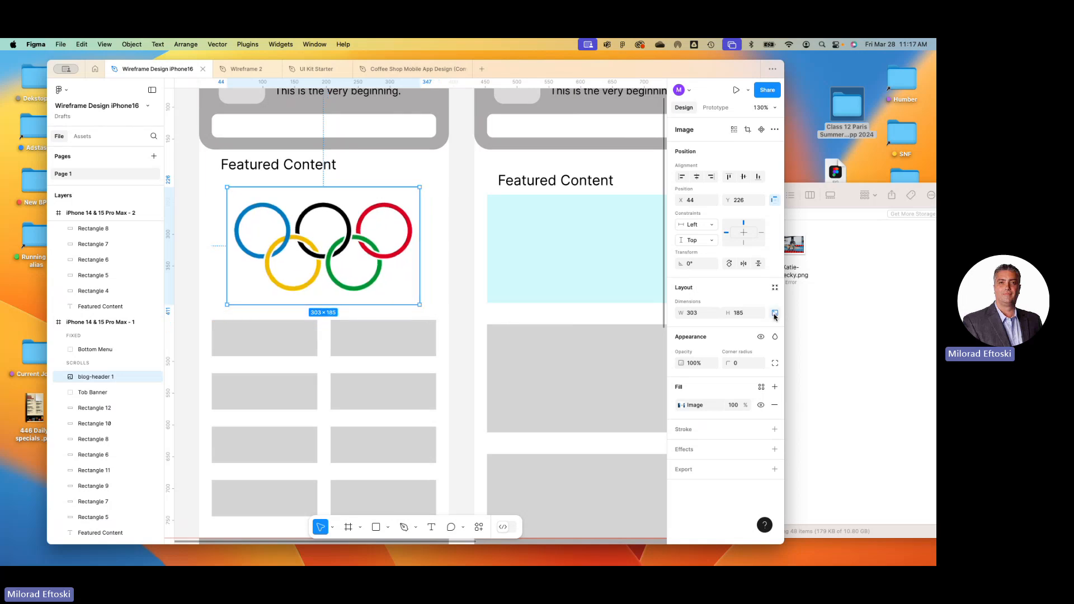
left_click_drag(419, 305, 455, 331)
left_click(462, 334)
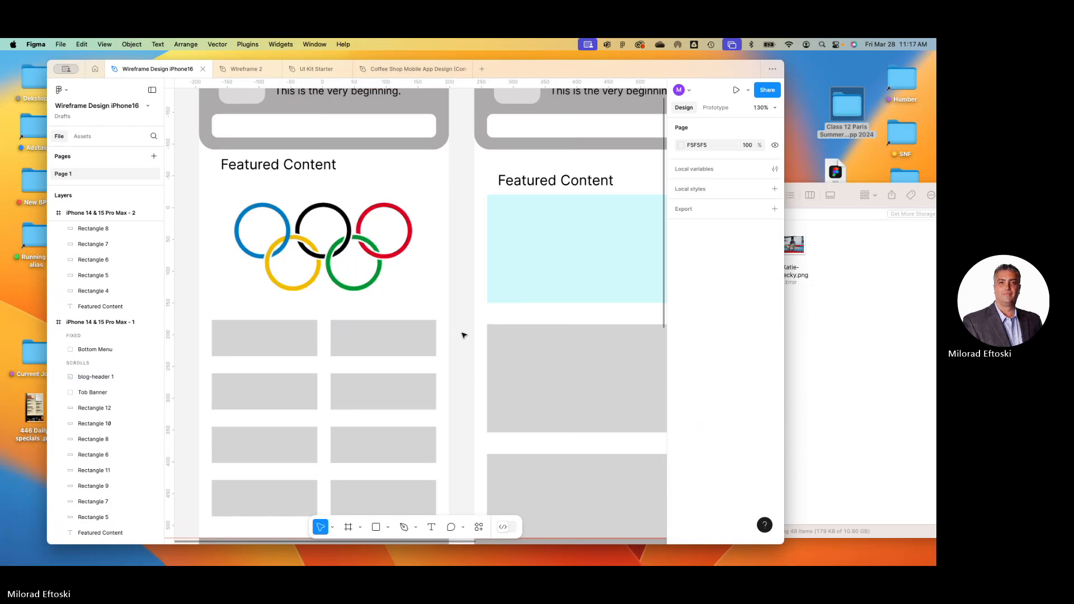
- Place the Florence-Griffith-Joyner athletes JPG from the Class 12 Paris Summer Olympics App 2024 folder on the canvas
scroll(463, 335, "down", 5)
scroll(463, 335, "down", 3)
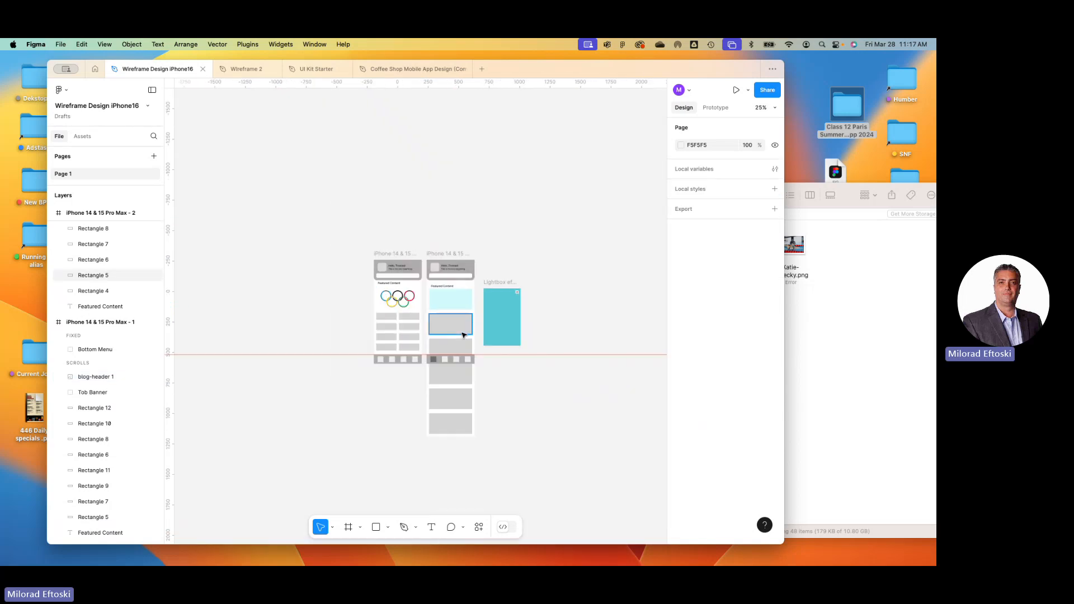
key("super+=")
left_click(823, 297)
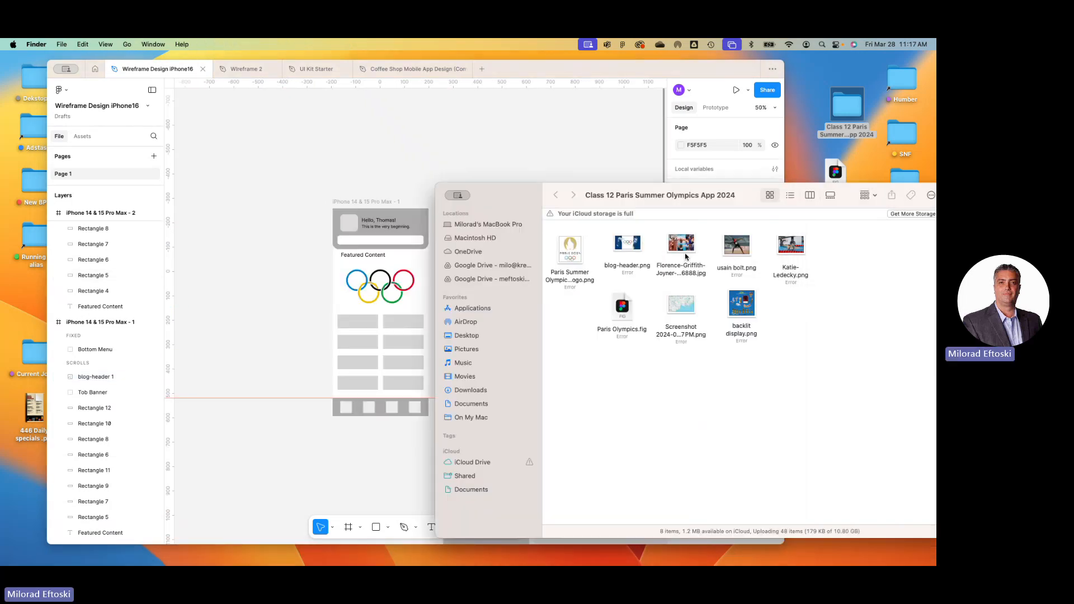
left_click(685, 256)
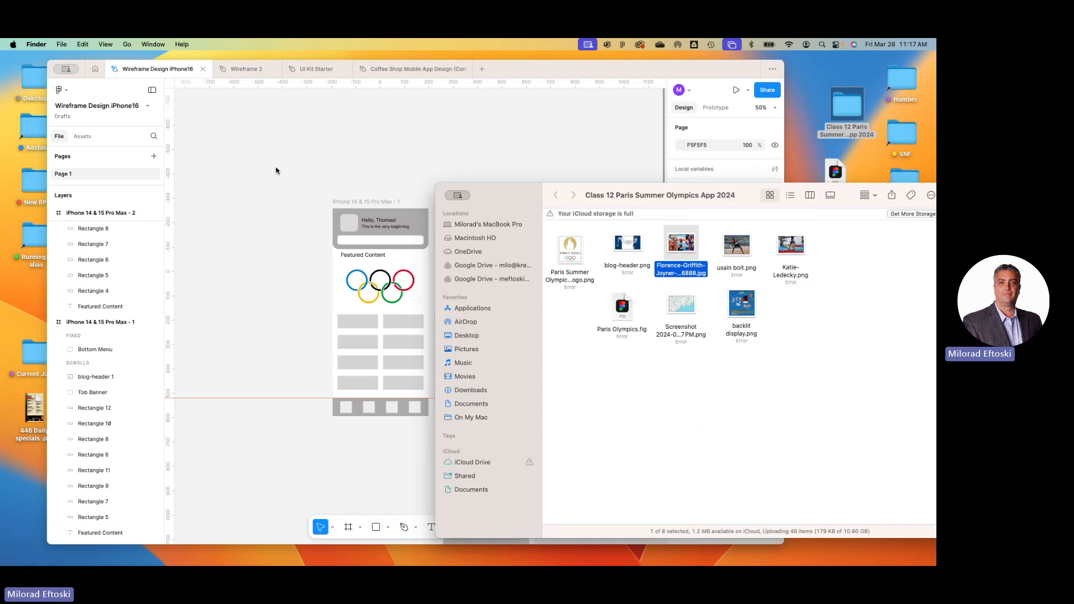
left_click_drag(275, 171, 277, 171)
left_click(272, 318)
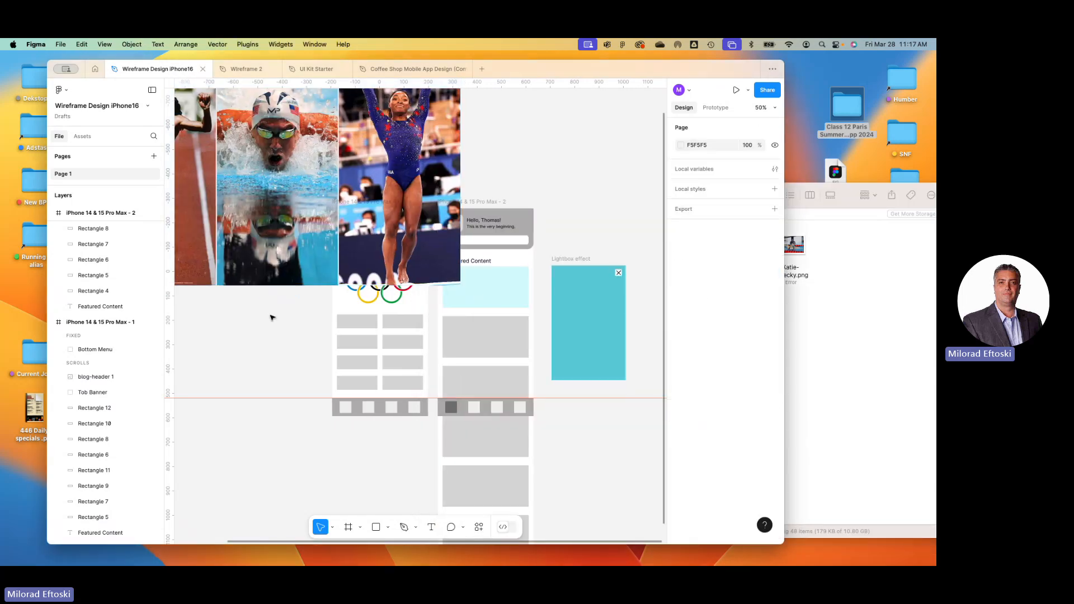
- Move the athletes image and scale it proportionally to about 1743 × 1162
scroll(272, 318, "left", 4)
left_click_drag(343, 238, 326, 226)
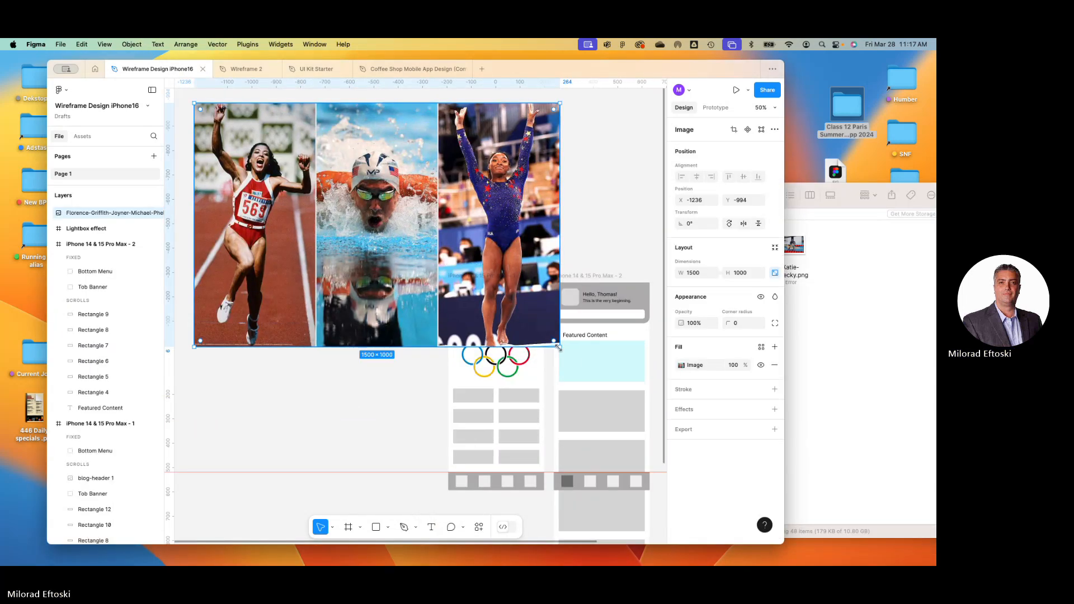
left_click_drag(557, 348, 392, 307)
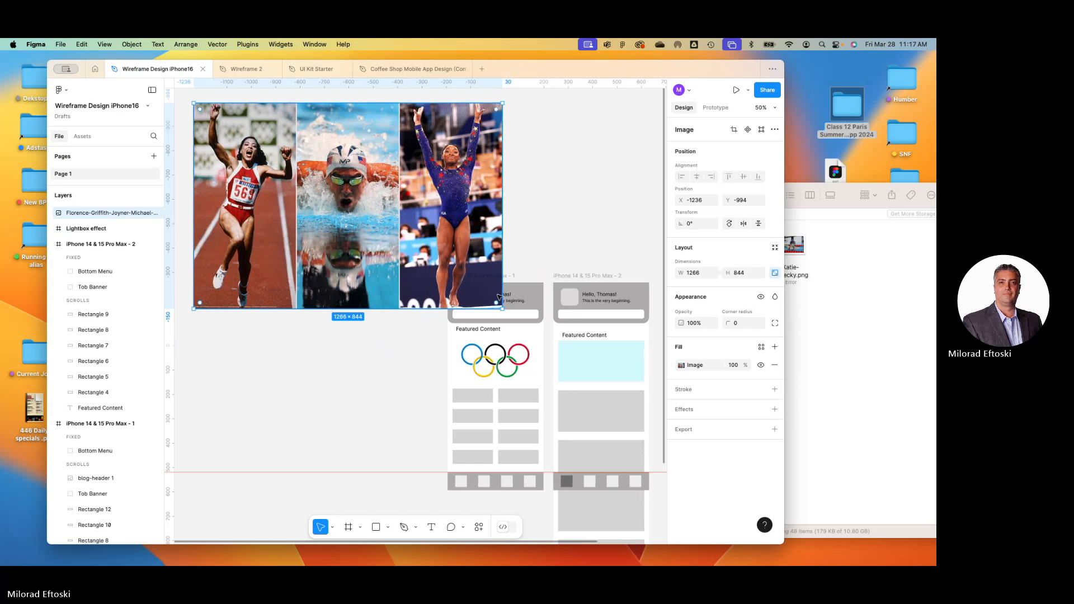
left_click_drag(421, 309, 420, 388)
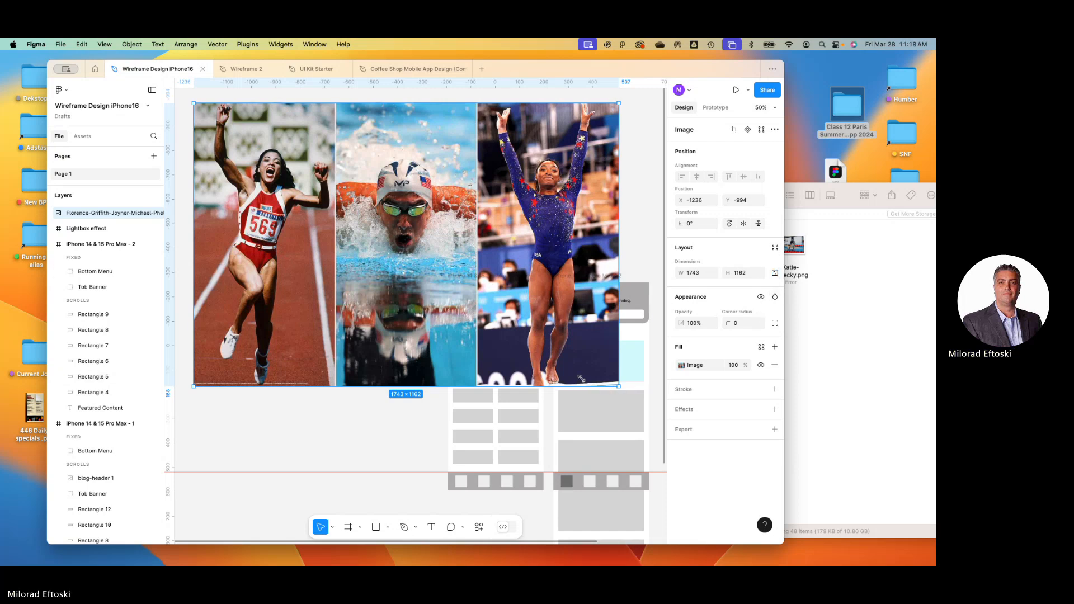
- Resize the athletes image freely with its aspect ratio unlocked, ending at about 898 × 998
left_click_drag(618, 386, 424, 357)
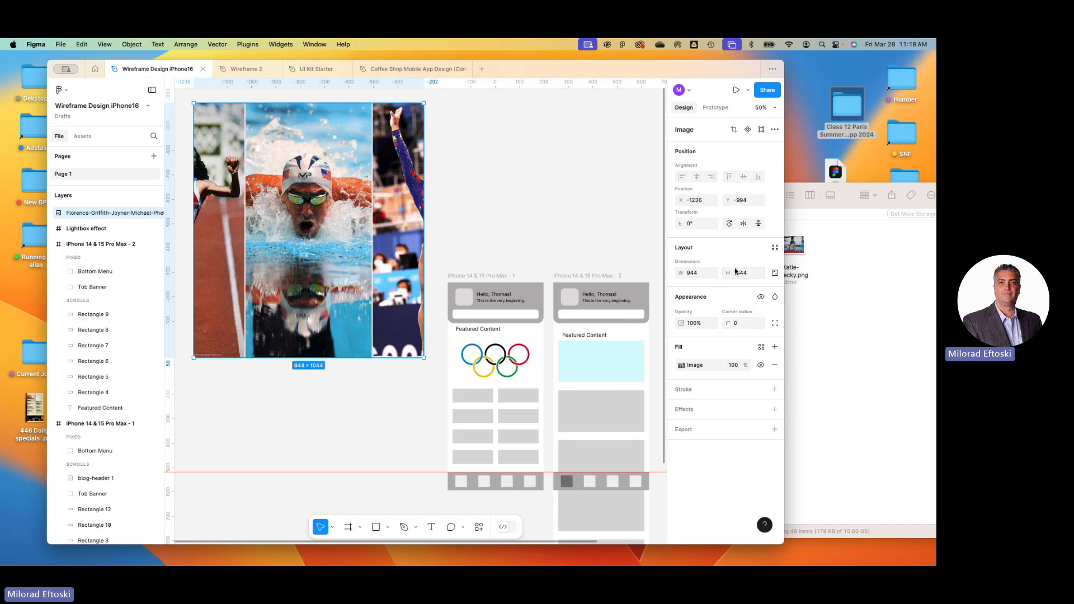
left_click_drag(424, 357, 393, 343)
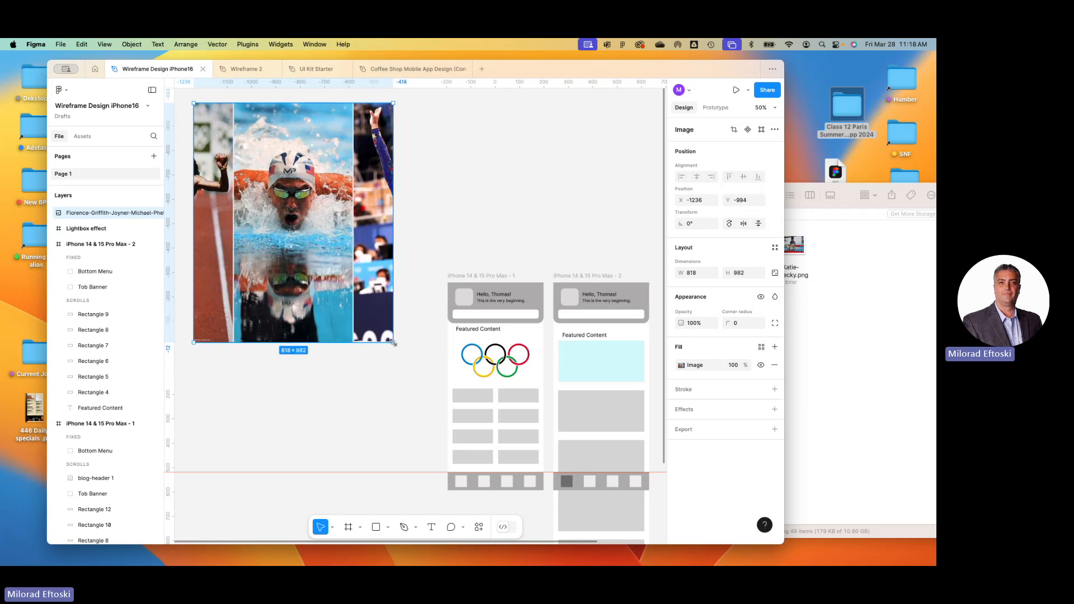
left_click(482, 232)
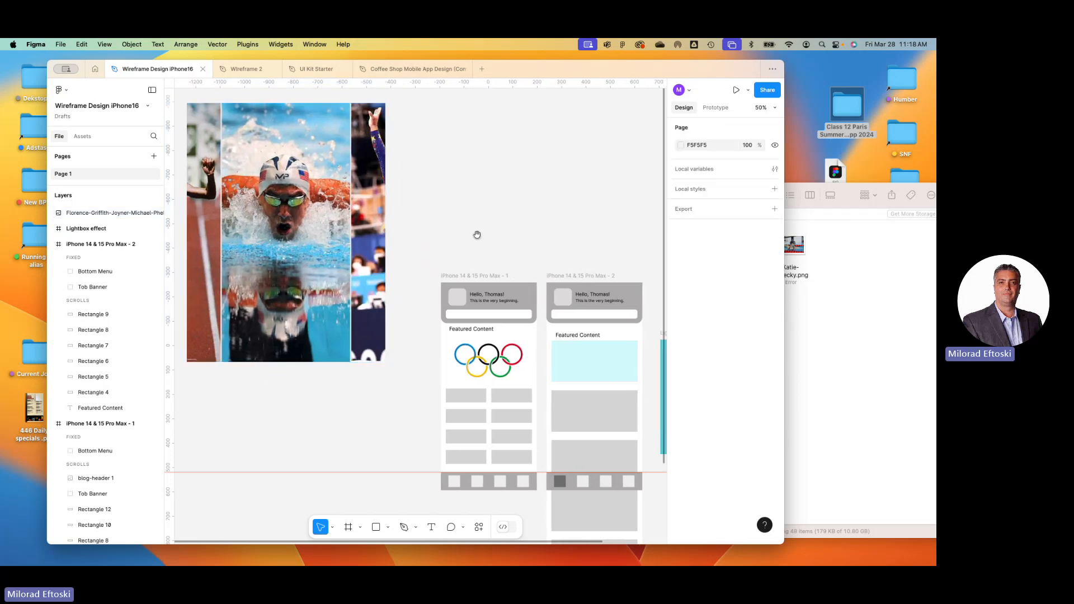
left_click_drag(477, 235, 543, 250)
left_click(455, 278)
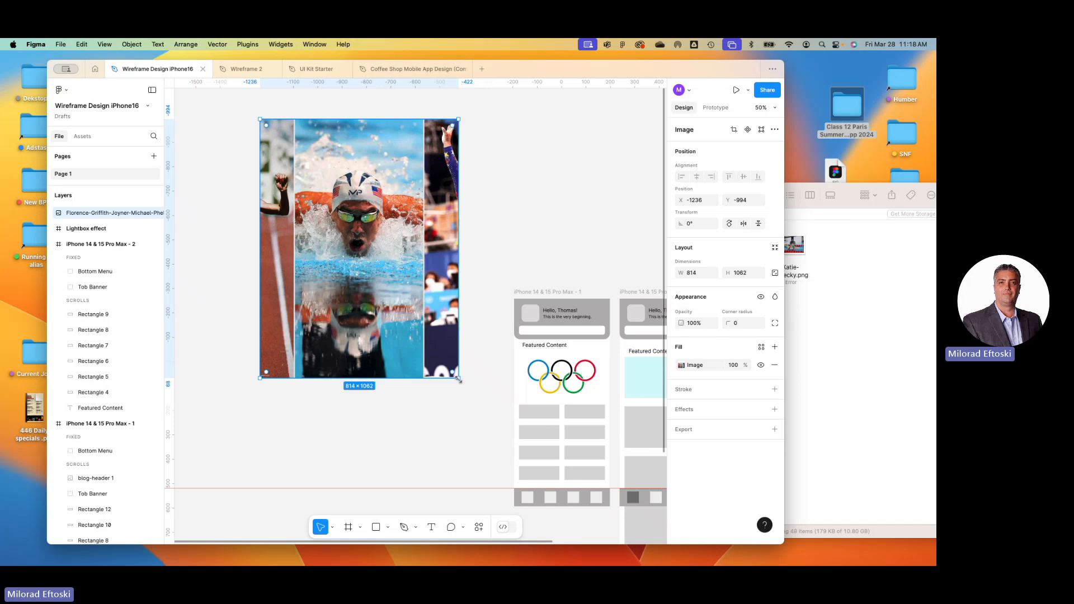
left_click_drag(458, 380, 479, 362)
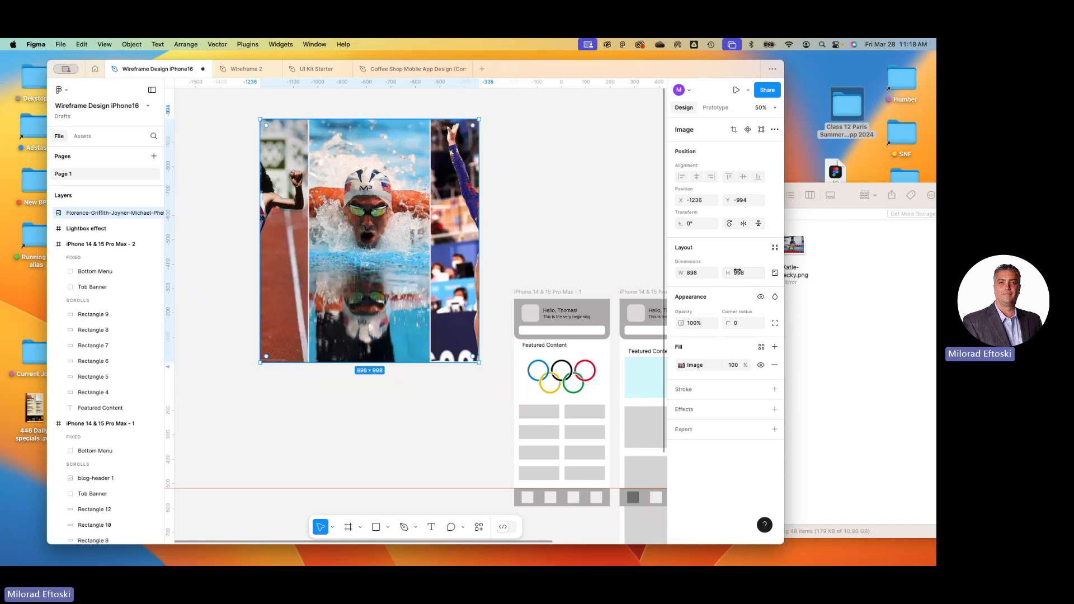
- Scale the athletes image proportionally to about 815 × 906 and narrow it to a width of about 766
left_click(775, 274)
left_click_drag(480, 364, 436, 336)
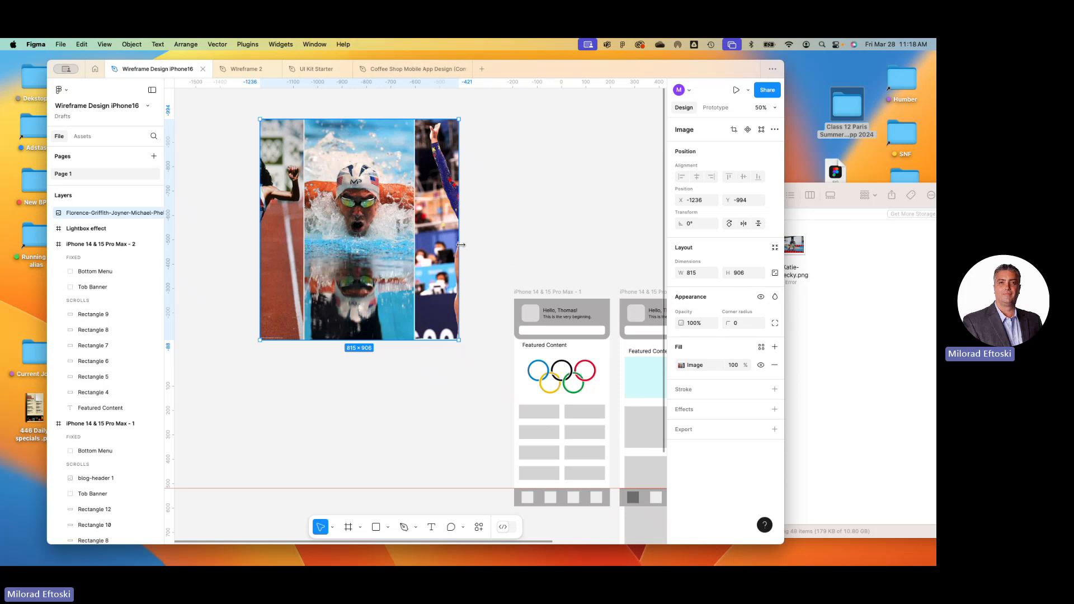
mouse_move(461, 245)
left_mouse_down()
mouse_move(378, 245)
mouse_move(447, 254)
left_mouse_up()
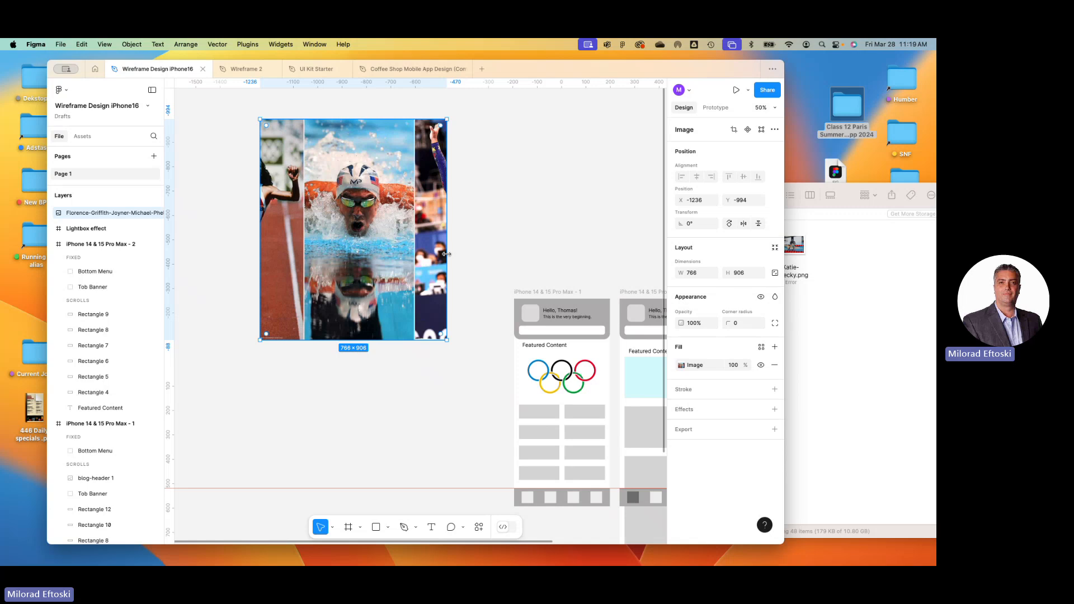
- Crop the athletes image to the upper part of the middle swimmer photo, about 410 × 532
double_click(405, 259)
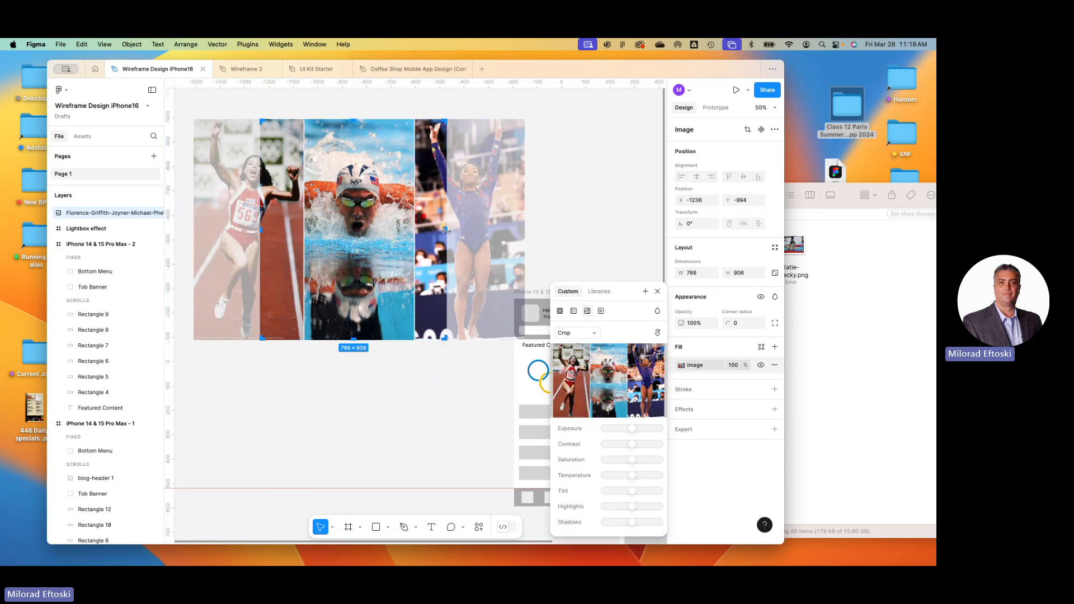
left_click_drag(445, 231, 408, 230)
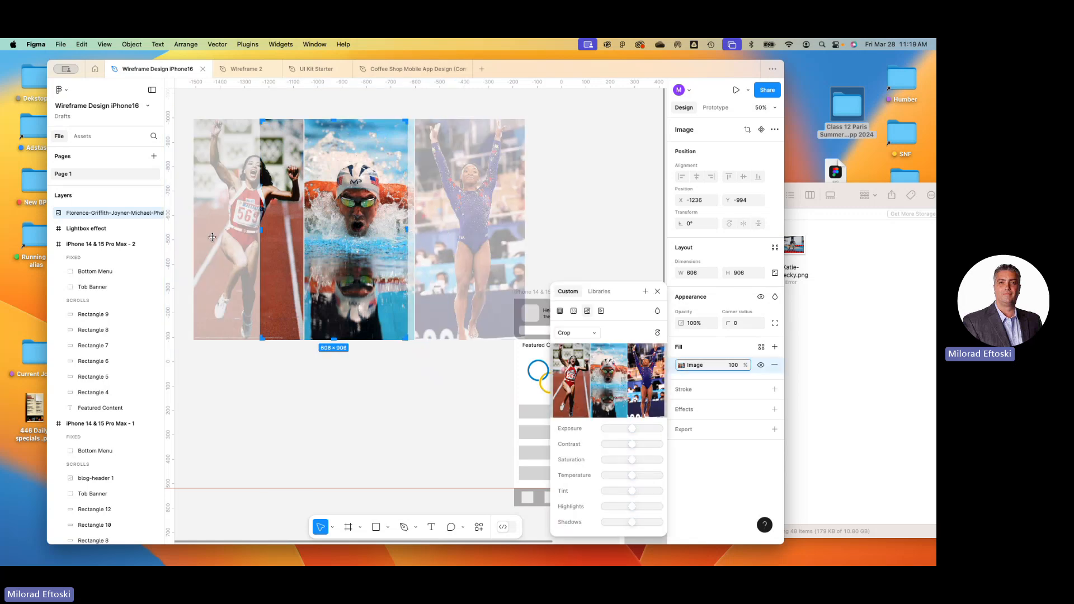
left_click_drag(260, 231, 308, 231)
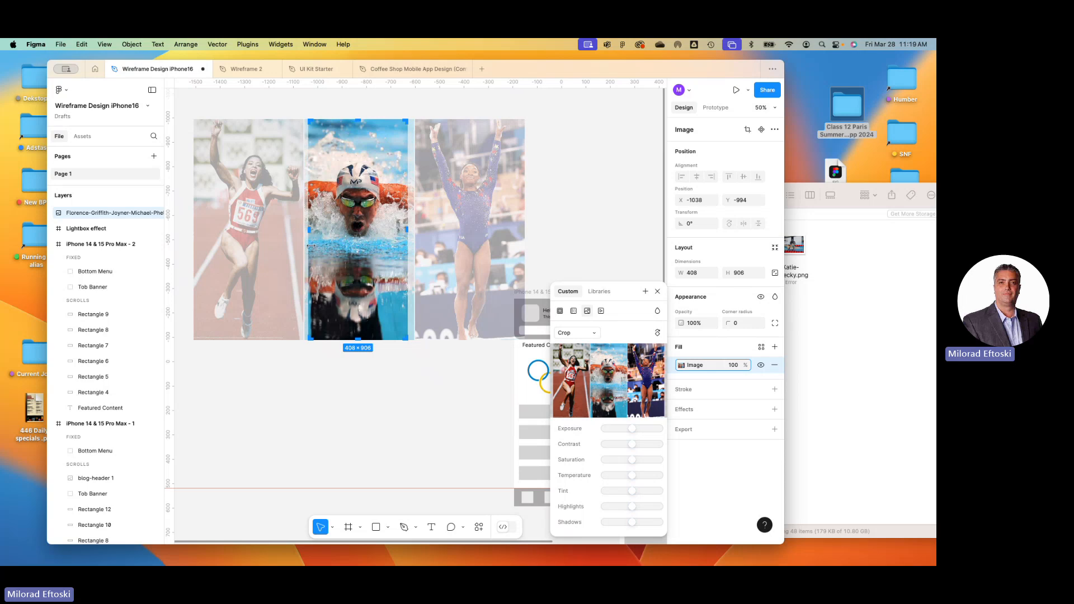
left_click_drag(360, 334, 359, 260)
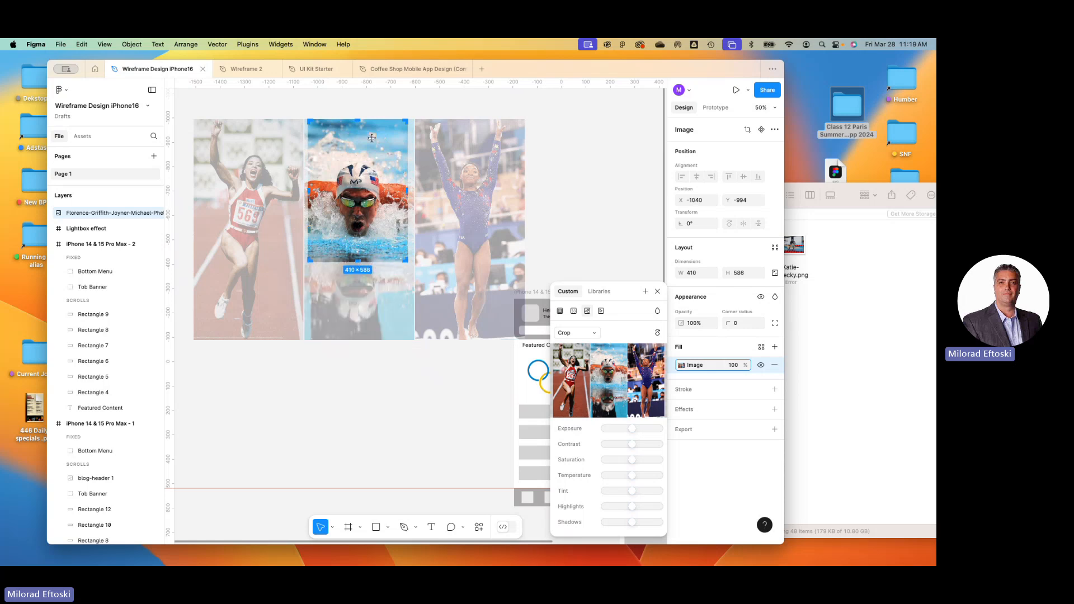
left_click_drag(358, 117, 358, 132)
key("Return")
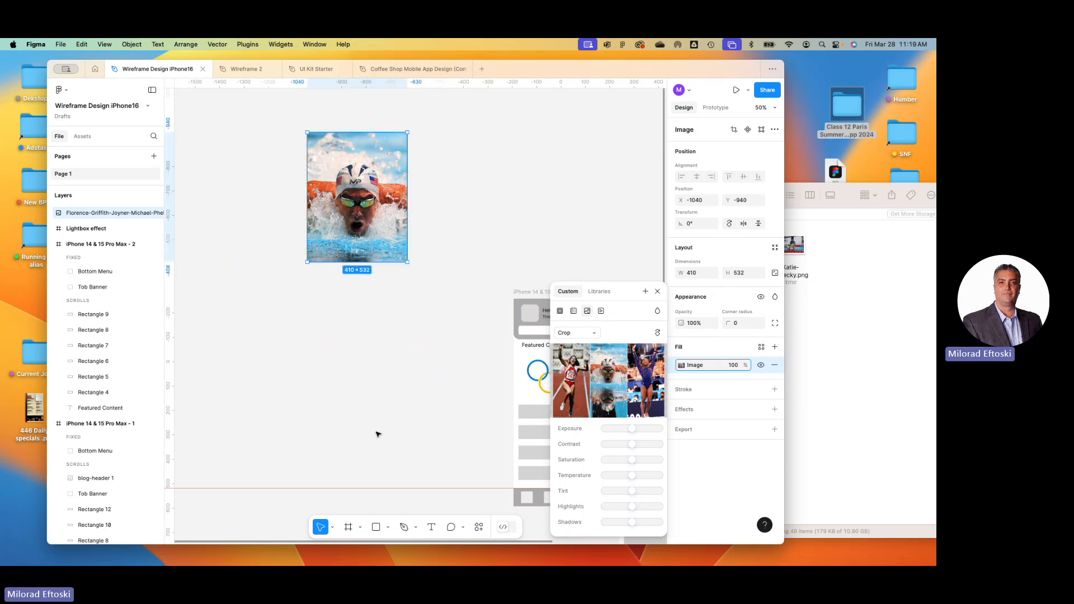
- Move the cropped swimmer image beside the first iPhone frame, then delete both its image fill and the leftover rectangle
left_click_drag(376, 384, 244, 338)
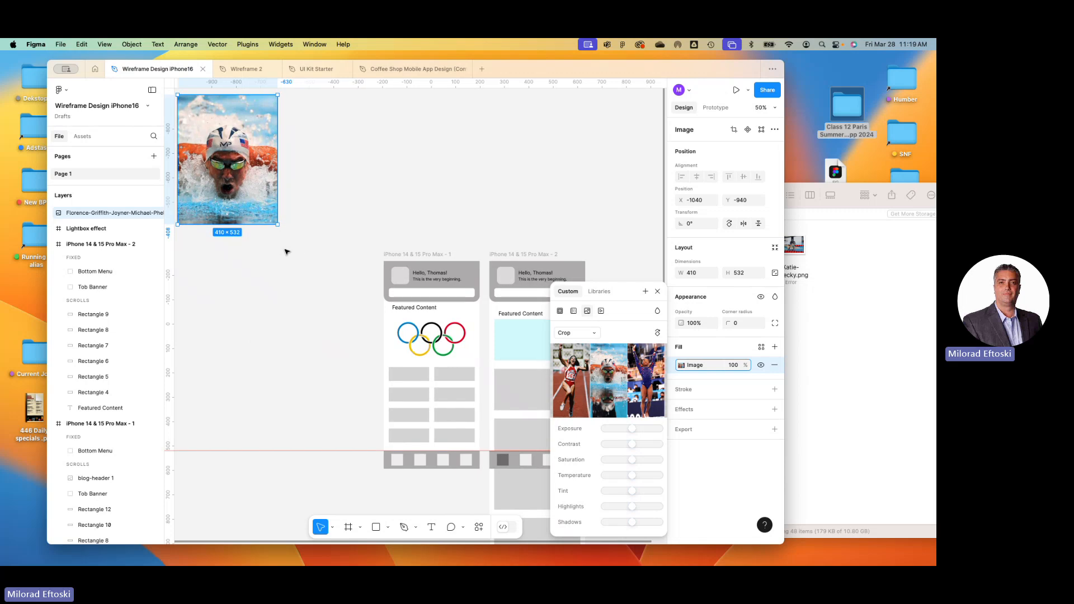
left_click_drag(261, 215, 307, 368)
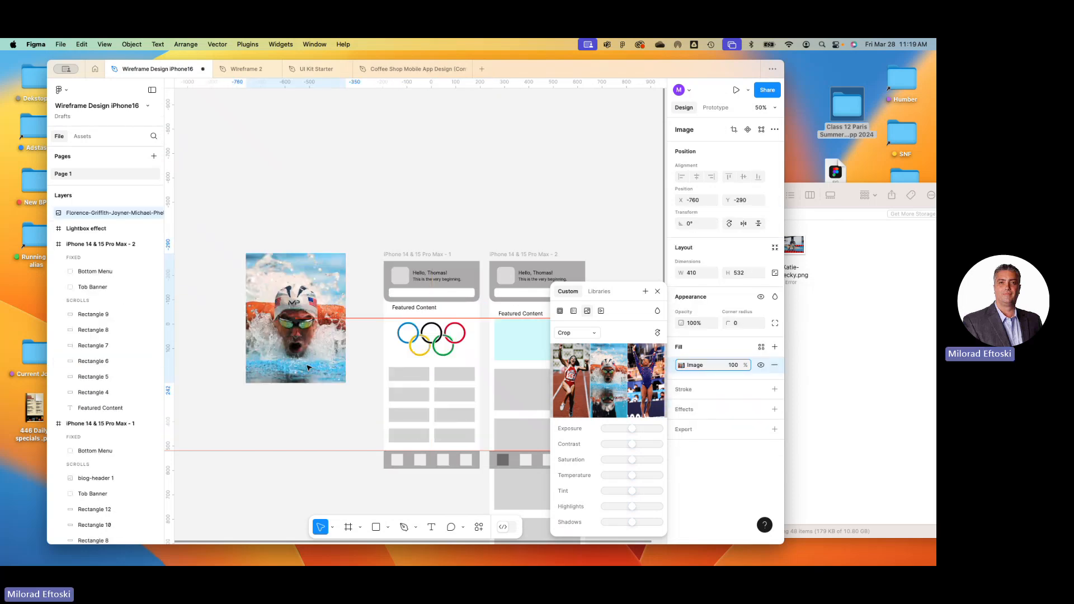
key("Delete")
scroll(307, 366, "down", 3)
scroll(307, 367, "right", 3)
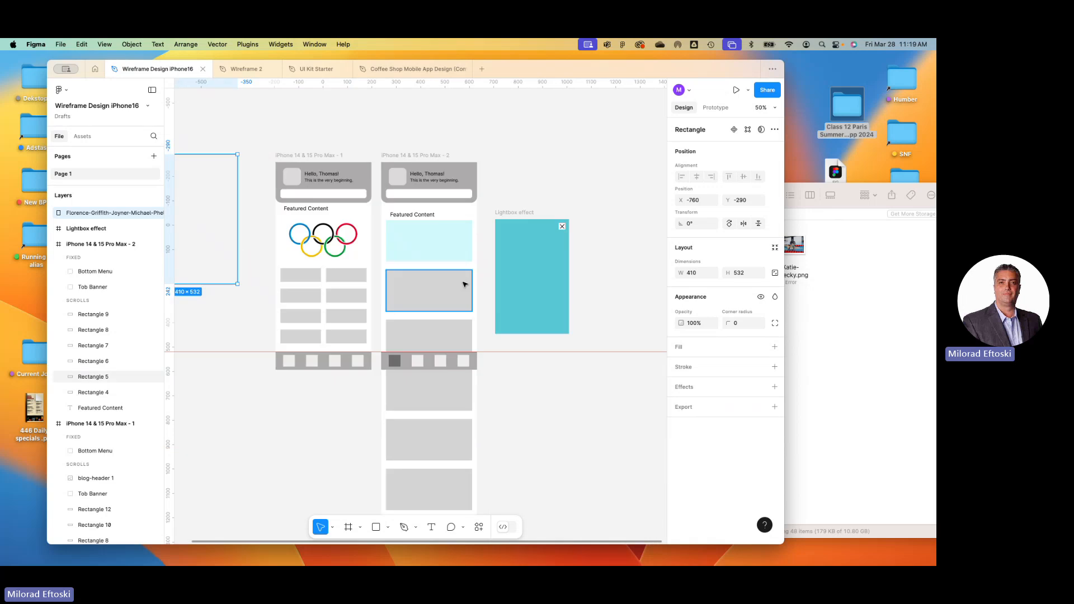
key("Delete")
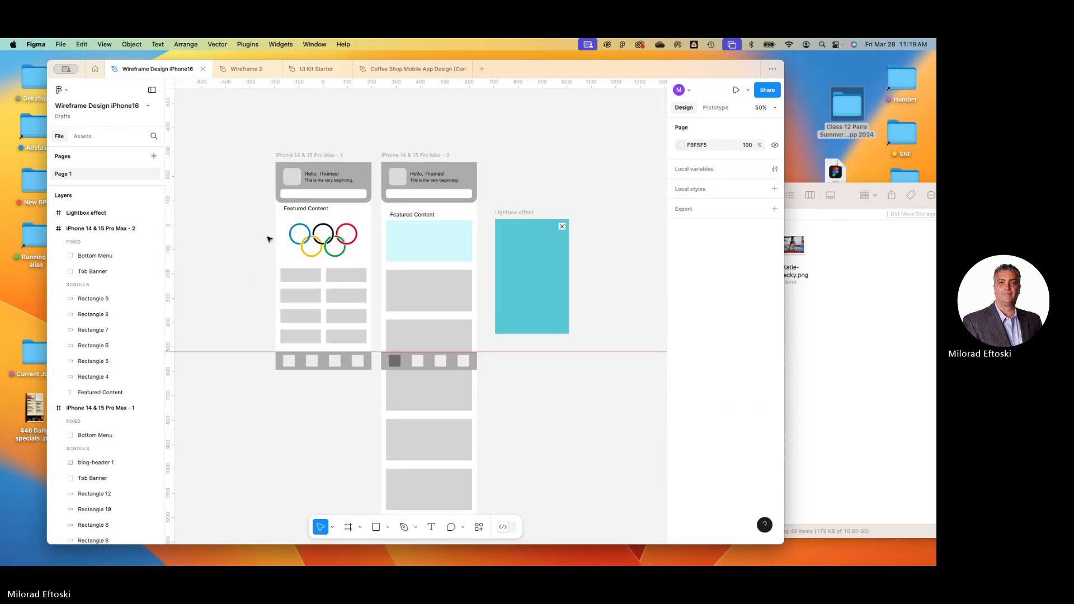
- Replace the light-blue Featured Content rectangle's fill in the second iPhone frame with the Florence-Griffith-Joyner athletes JPG as an image fill
scroll(462, 272, "up", 1)
scroll(462, 272, "up", 5, "ctrl")
left_click(427, 245)
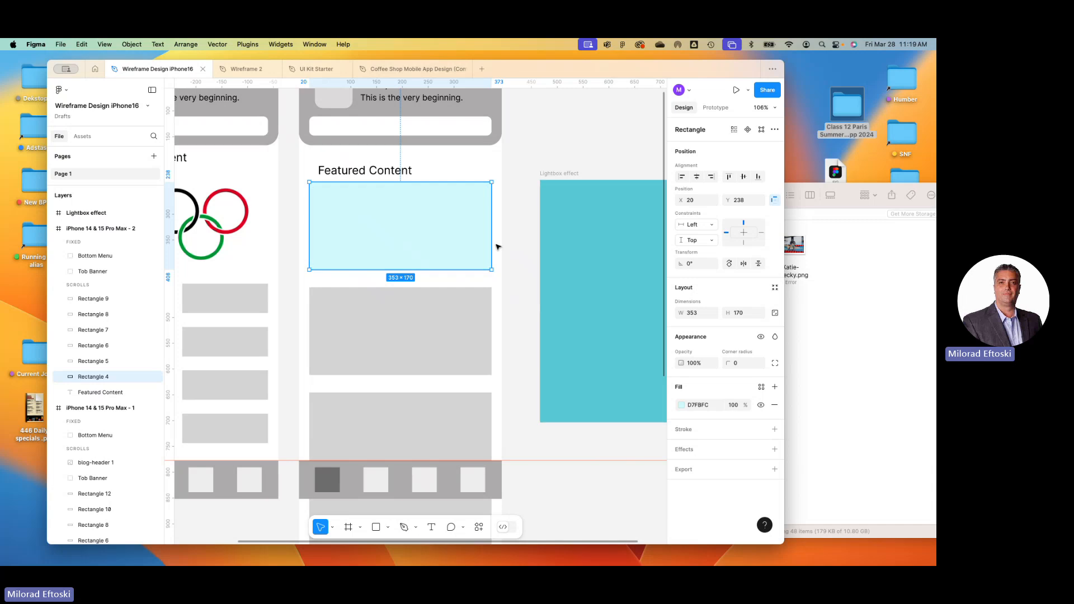
left_click(680, 407)
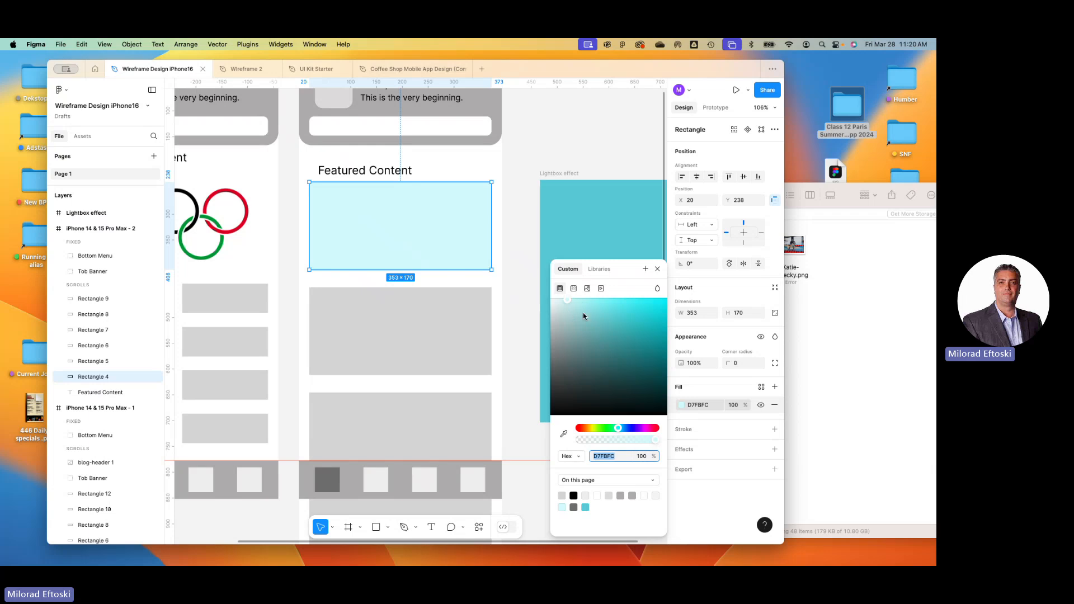
left_click(575, 291)
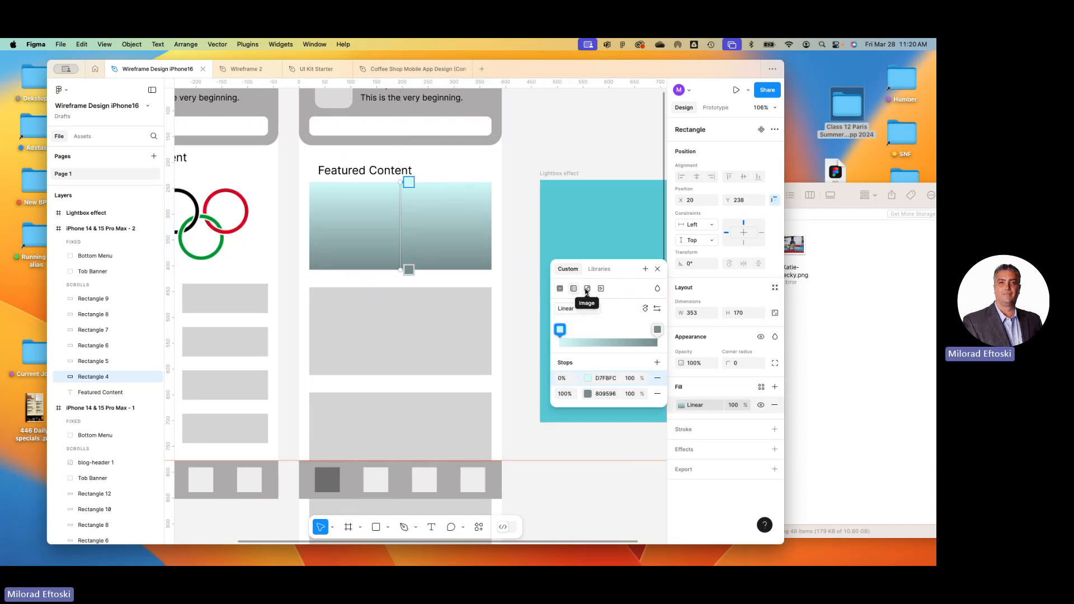
left_click(587, 289)
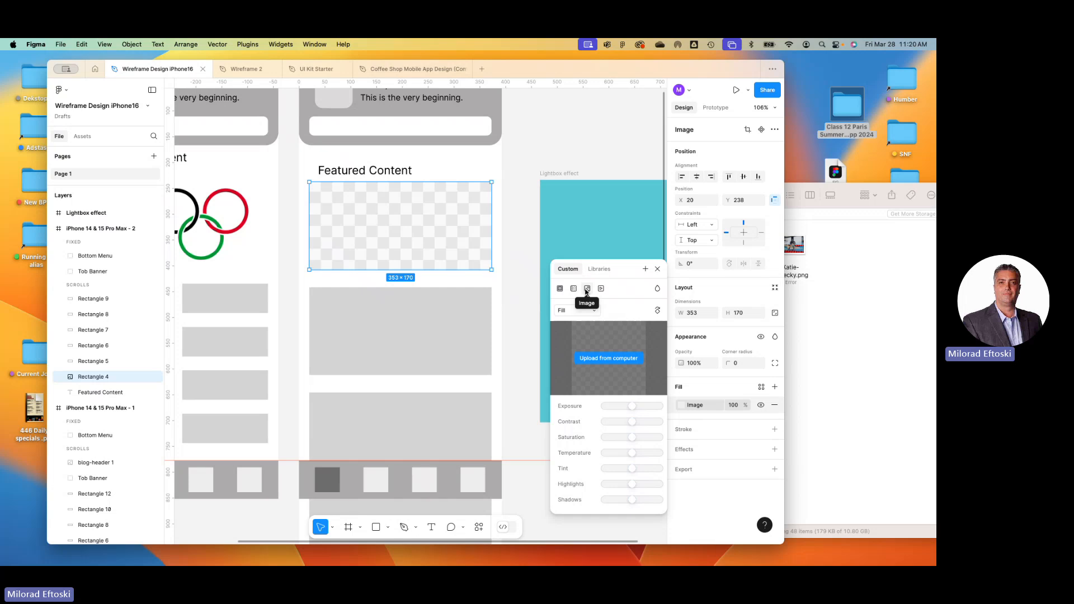
left_click(613, 362)
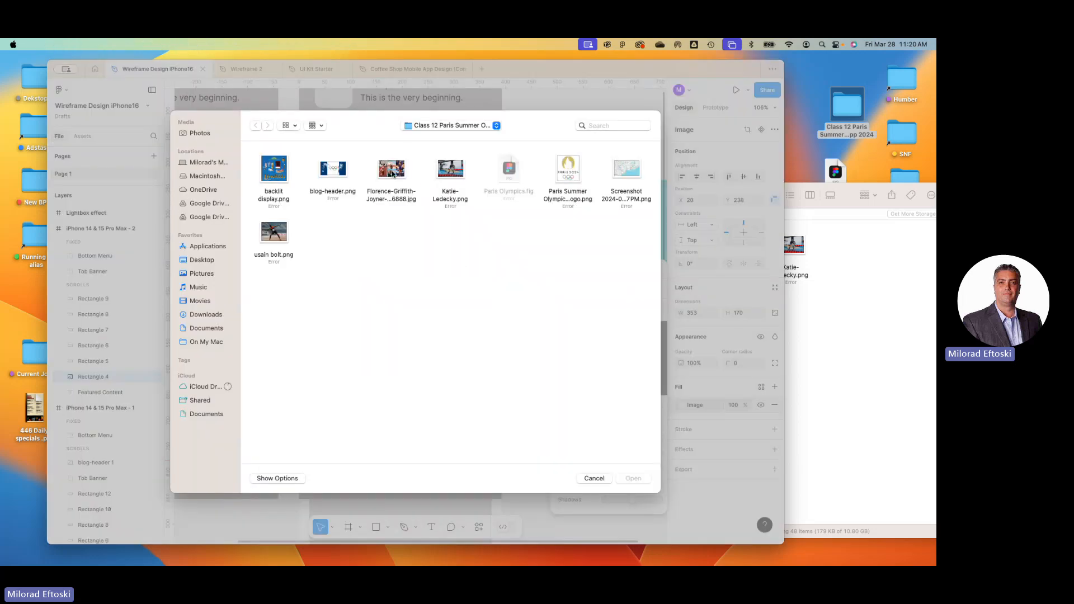
left_click(393, 172)
key("Return")
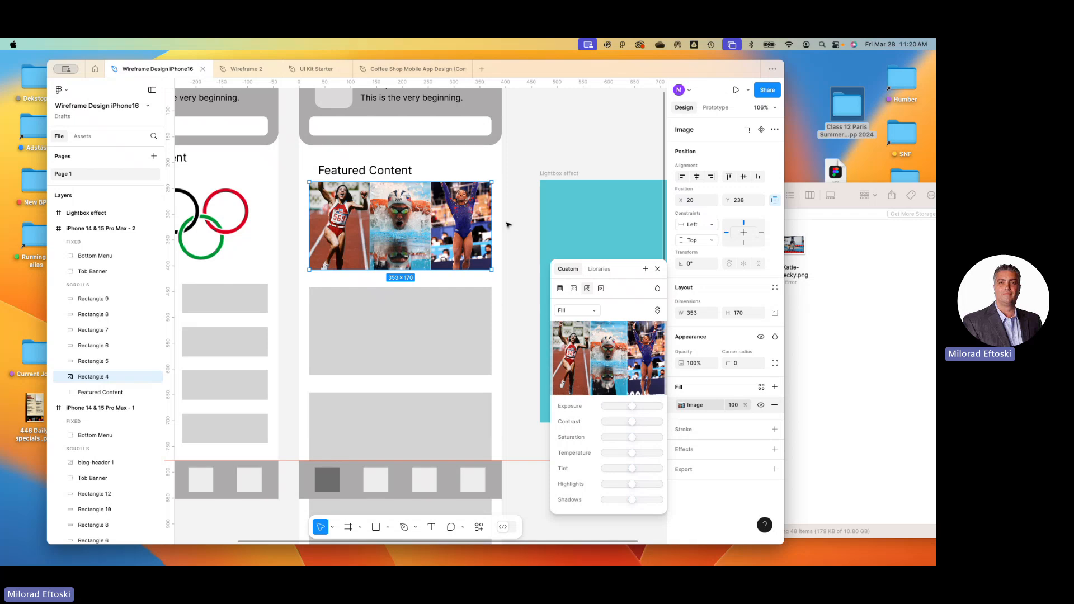
left_click(456, 226)
left_click(508, 222)
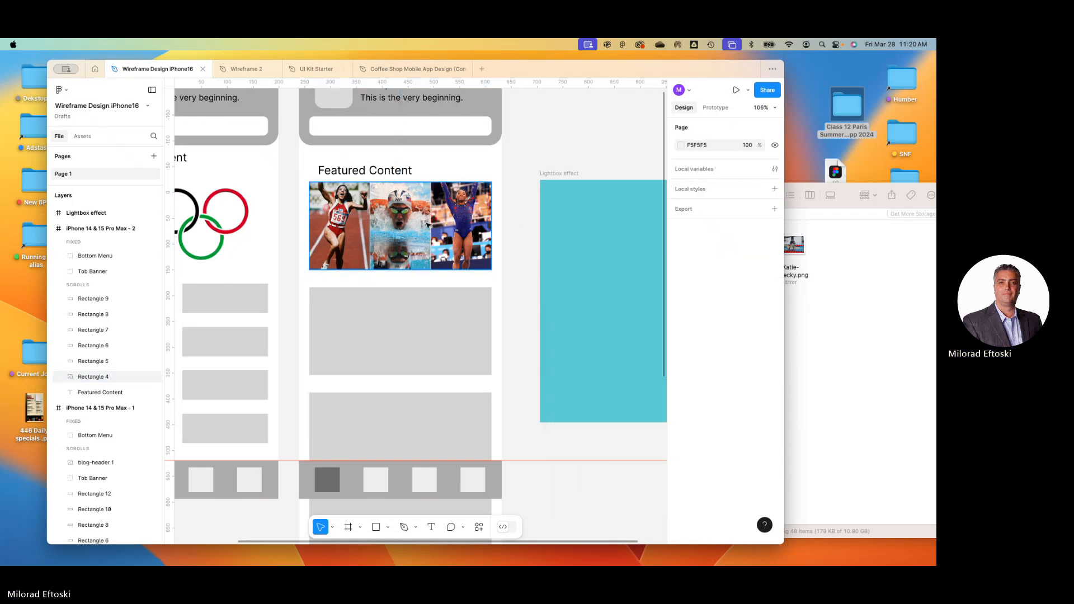
- Try shrinking the image-filled Featured Content rectangle from its corner and undo the resize
left_click(478, 268)
mouse_move(491, 271)
left_mouse_down()
mouse_move(530, 279)
mouse_move(480, 274)
mouse_move(485, 263)
left_mouse_up()
key("super+z")
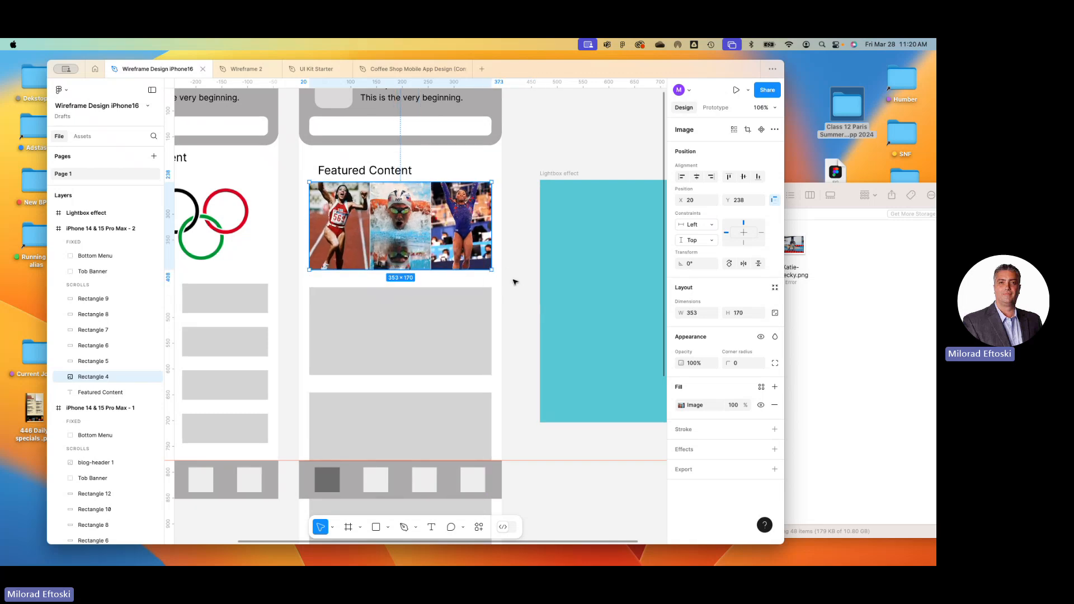
- Increase the height of the image-filled Featured Content rectangle to about 175, keeping its width
left_click(515, 282)
left_click(468, 255)
mouse_move(432, 269)
left_mouse_down()
mouse_move(432, 285)
mouse_move(432, 272)
left_mouse_up()
left_click(434, 294)
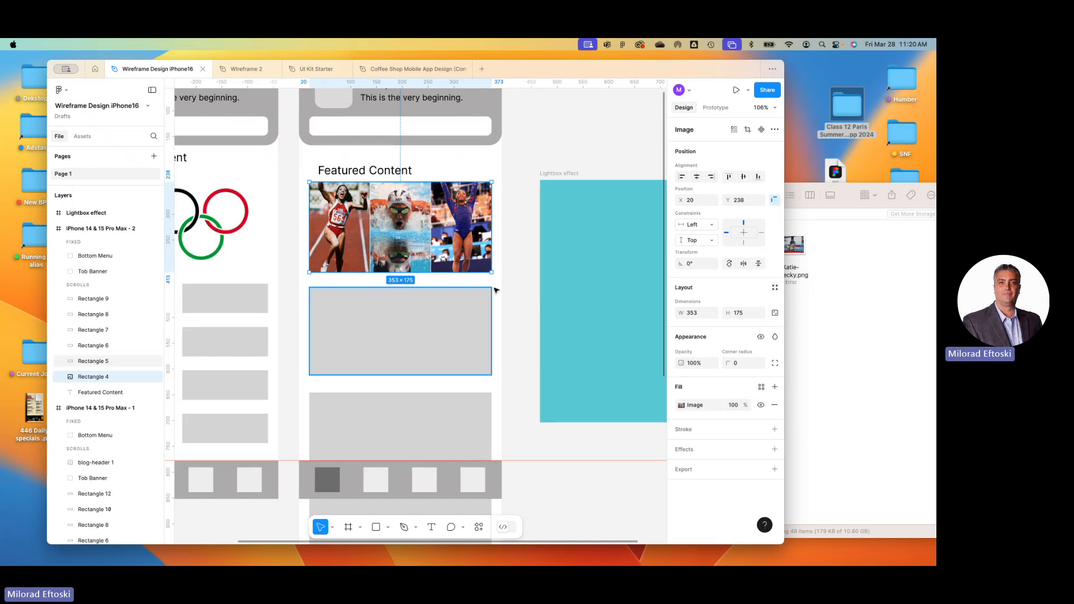
left_click(519, 290)
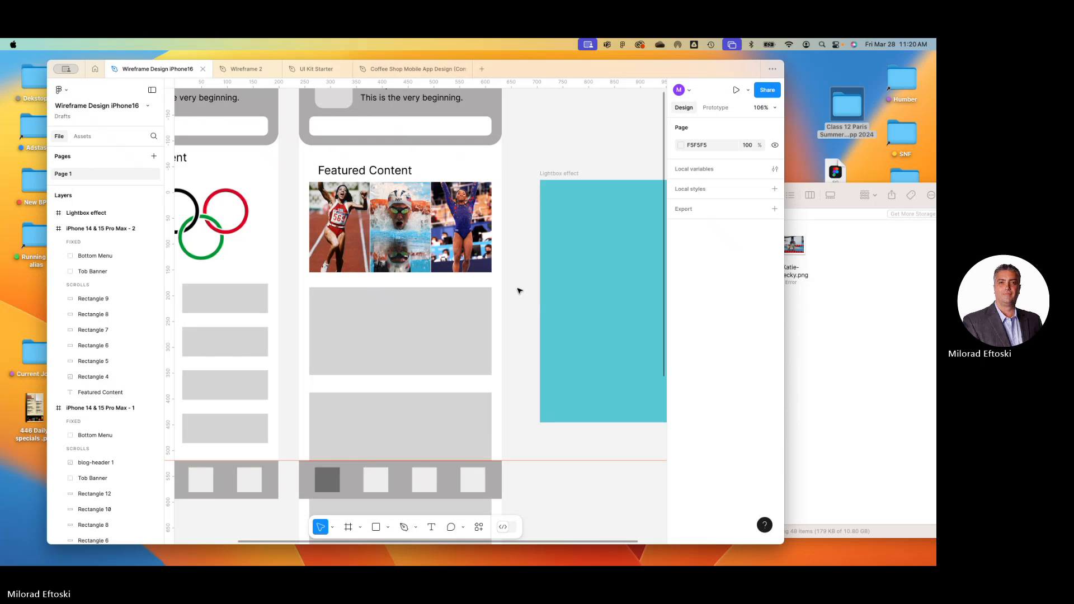
- Replace the Lightbox effect frame's turquoise fill with the Paris Summer Olympics logo PNG as an image fill
key("minus")
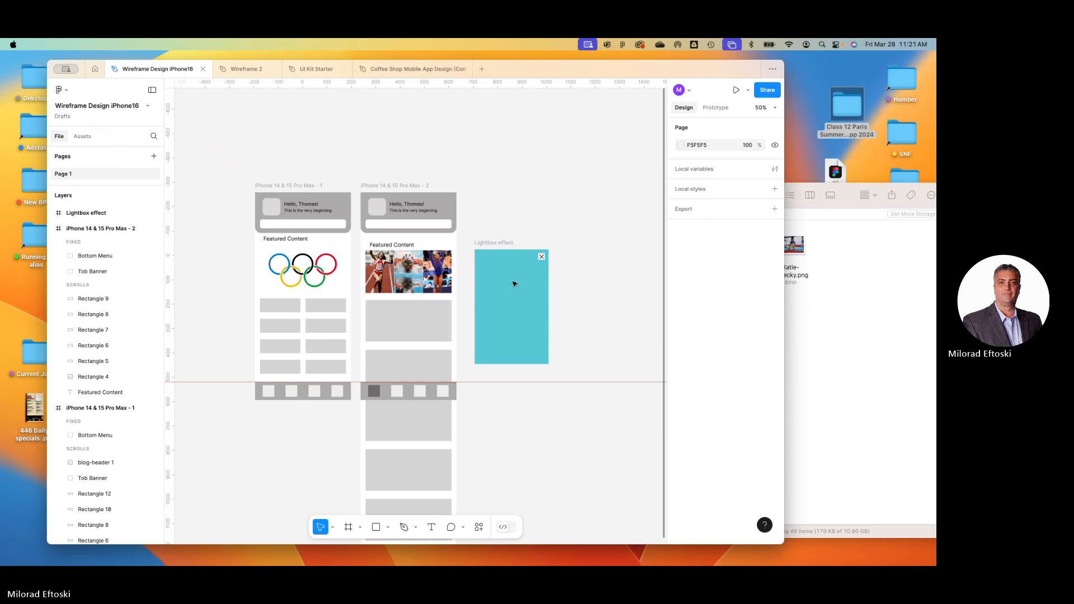
key("super+plus")
left_click_drag(513, 283, 468, 297)
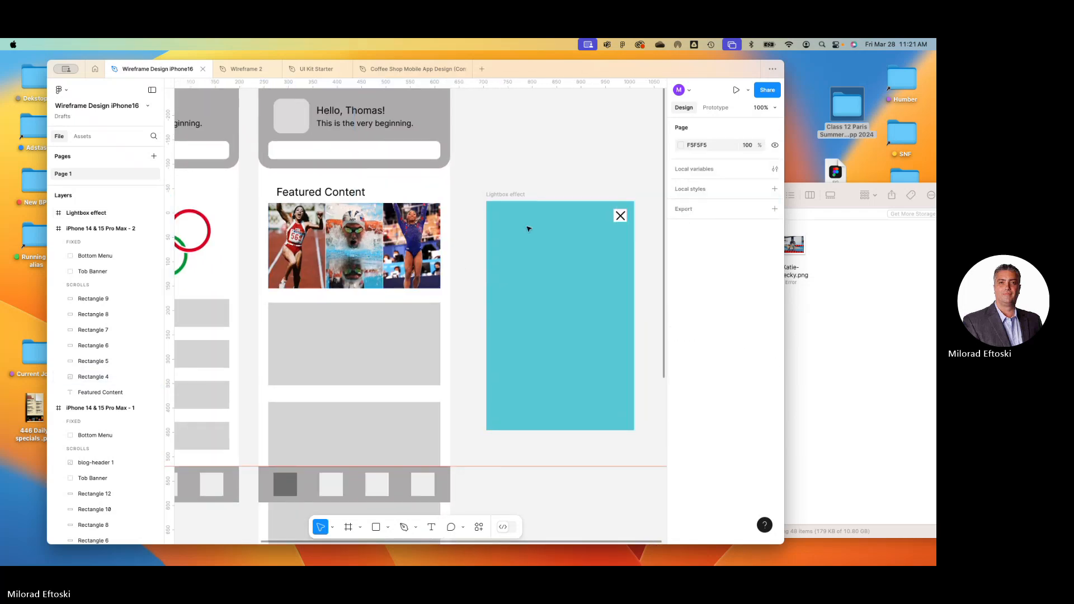
left_click(495, 195)
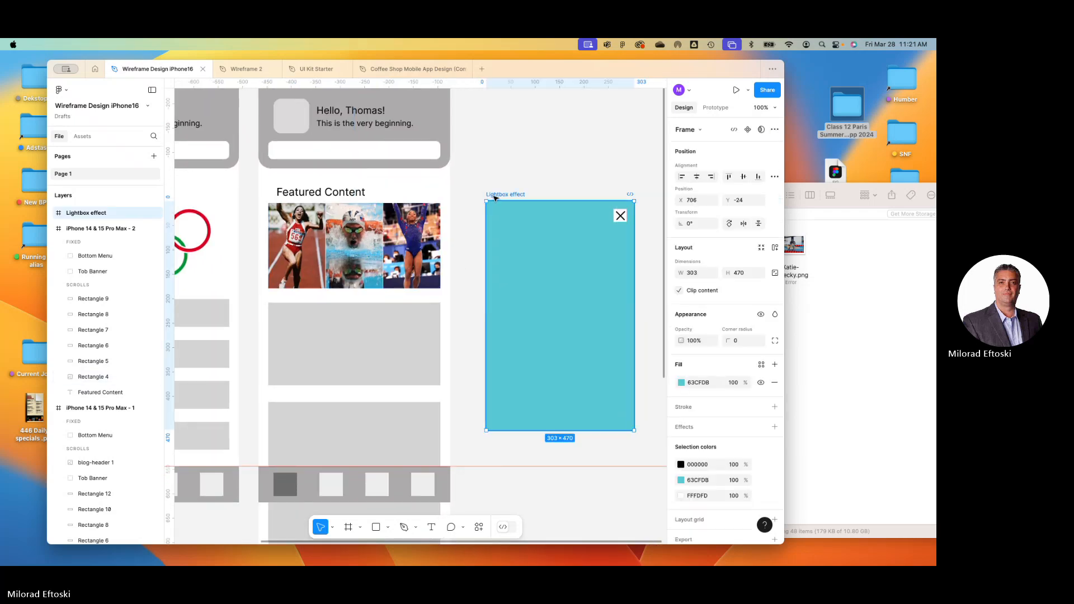
scroll(597, 173, "right", 3)
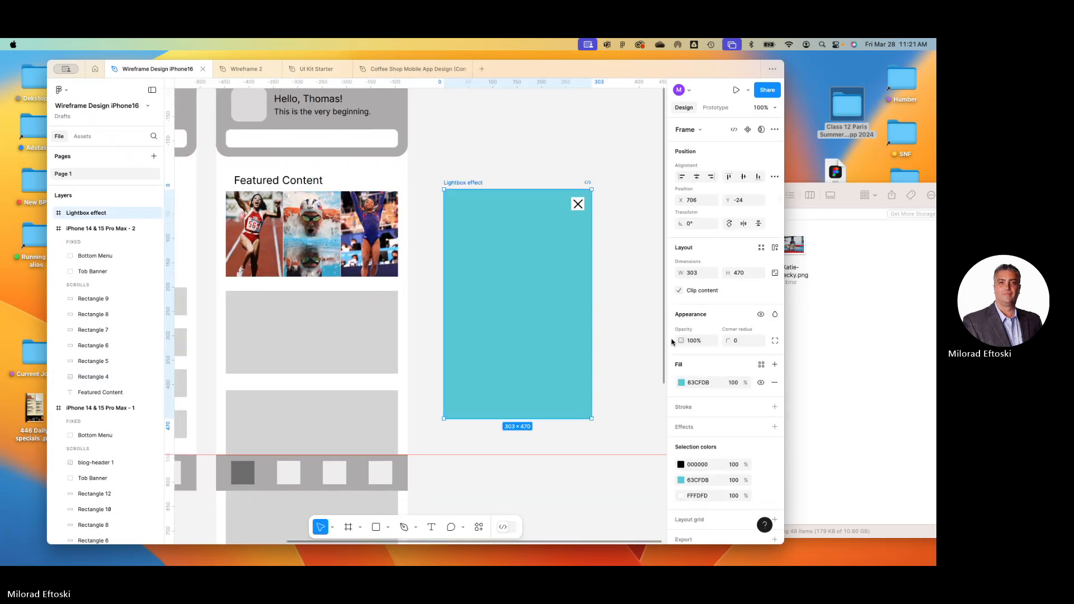
left_click(682, 383)
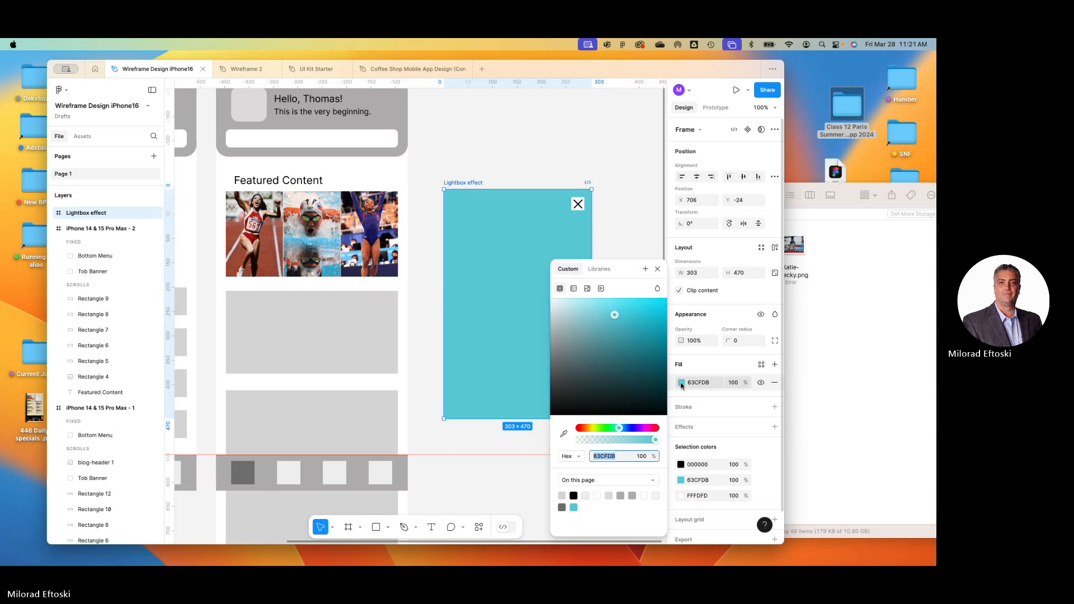
left_click(587, 289)
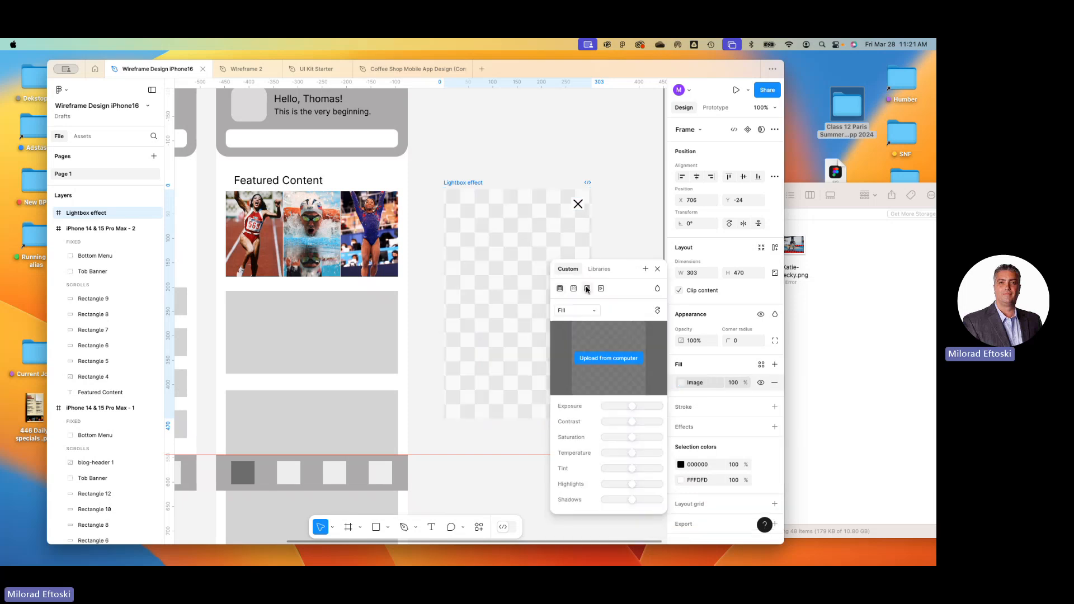
left_click(605, 361)
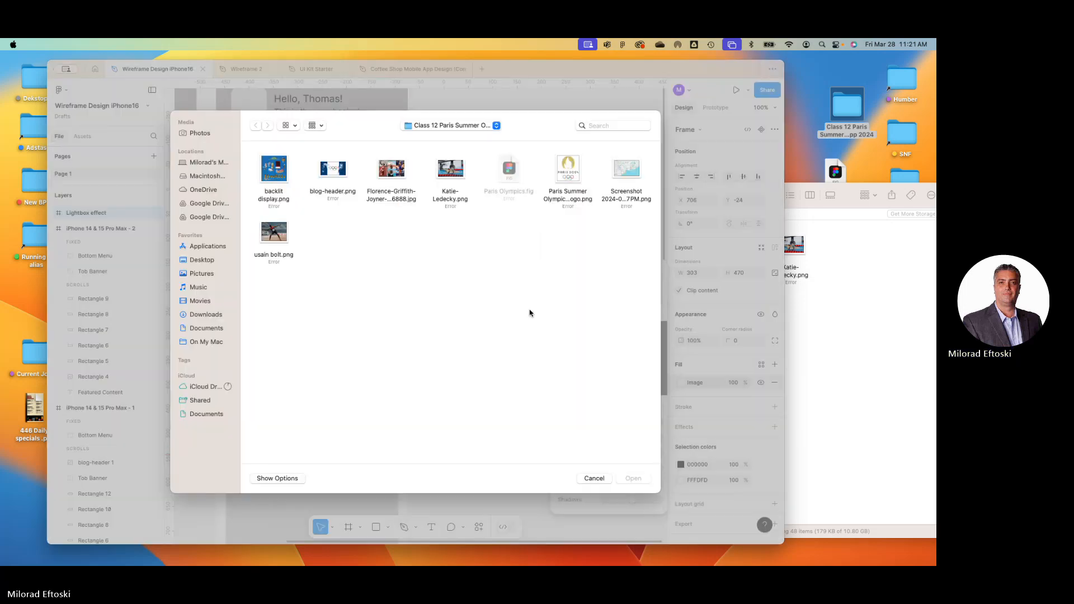
left_click(570, 177)
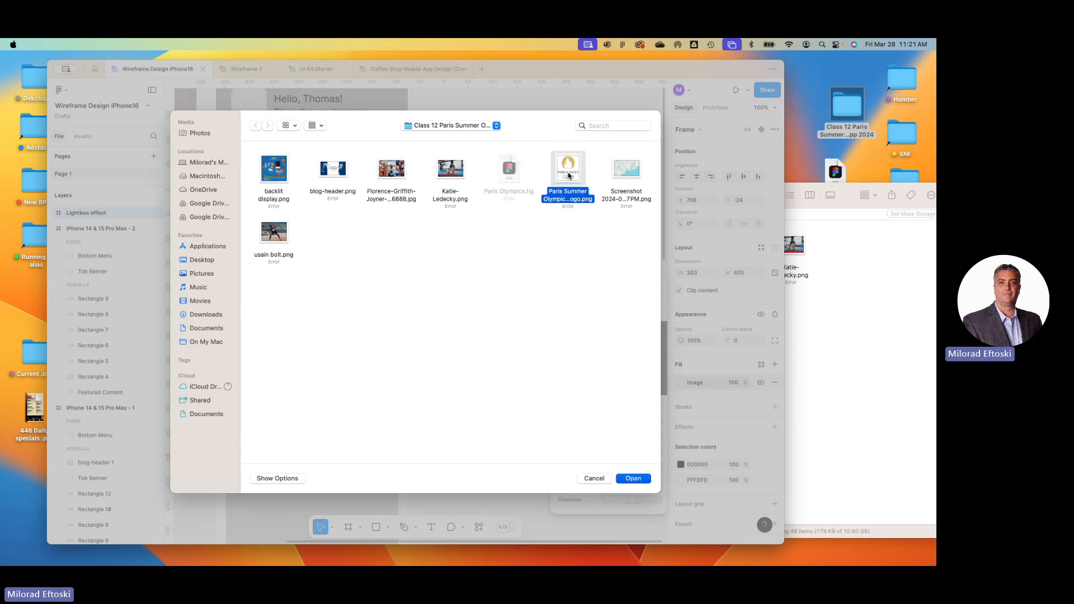
double_click(569, 175)
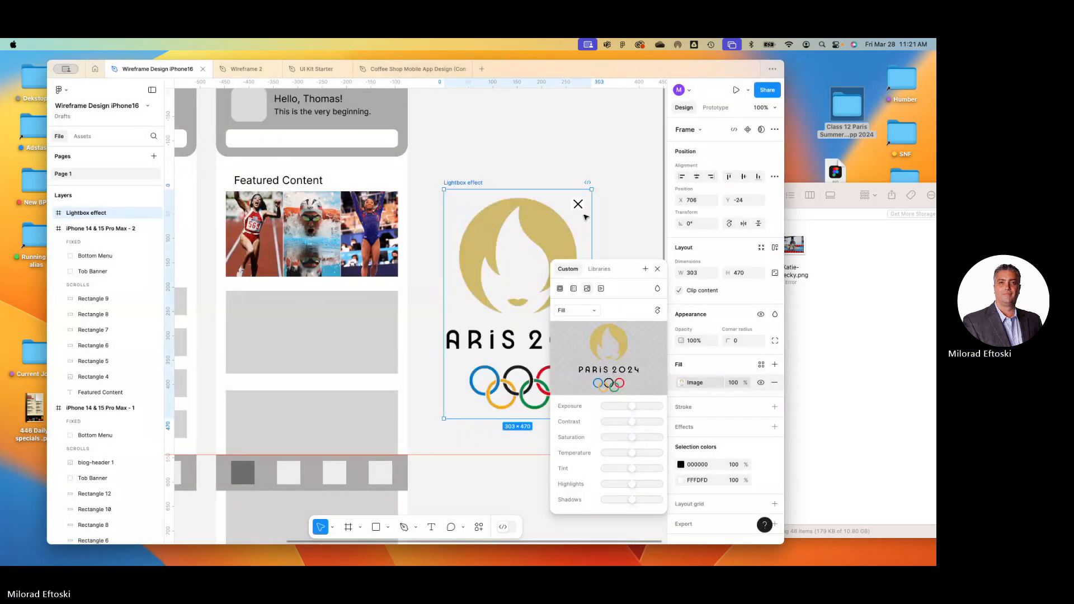
left_click(621, 224)
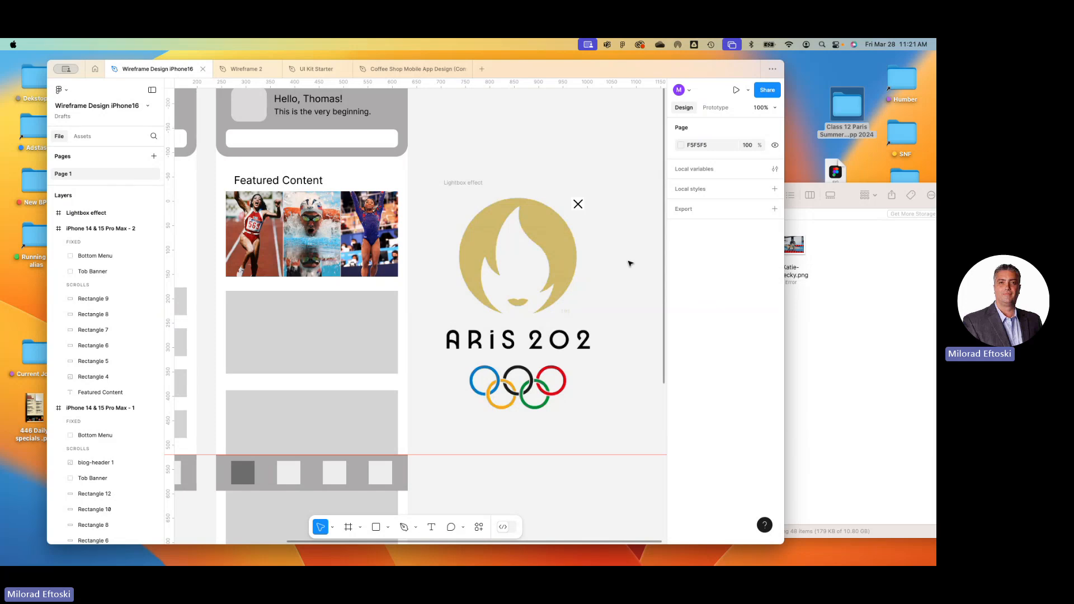
- Open the fill colour of the top banner's background rectangle in the first iPhone frame and browse the library colour styles
scroll(524, 245, "down", 5)
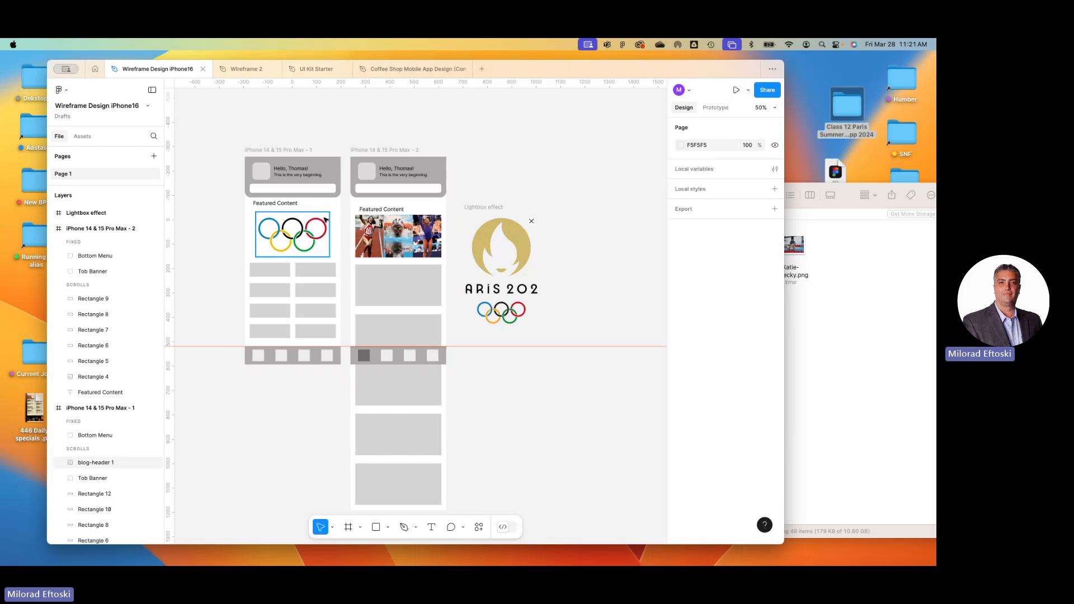
left_click(292, 178)
scroll(708, 481, "down", 2)
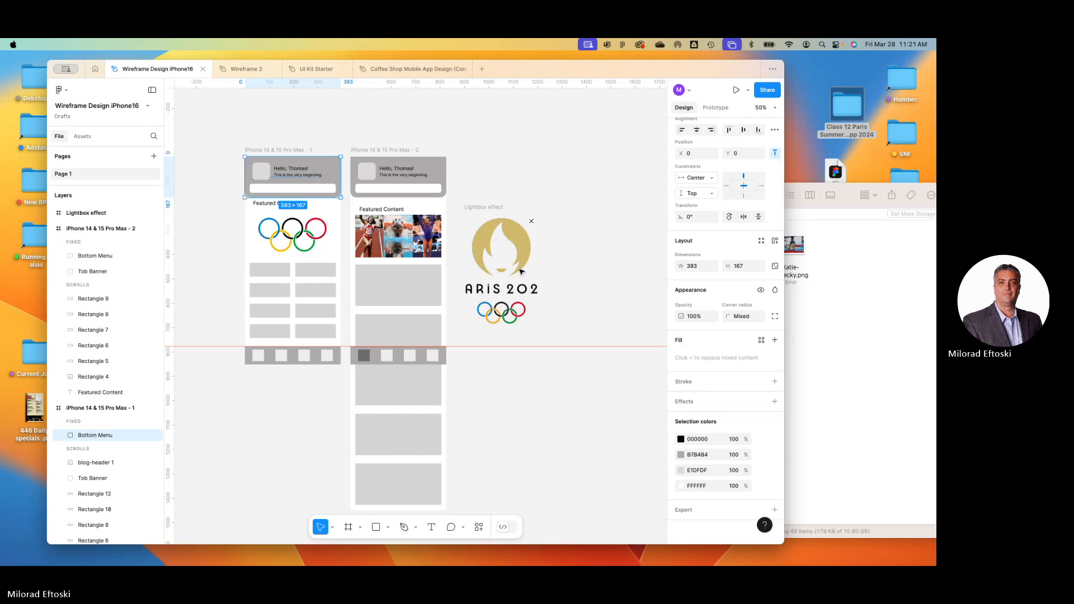
double_click(336, 161)
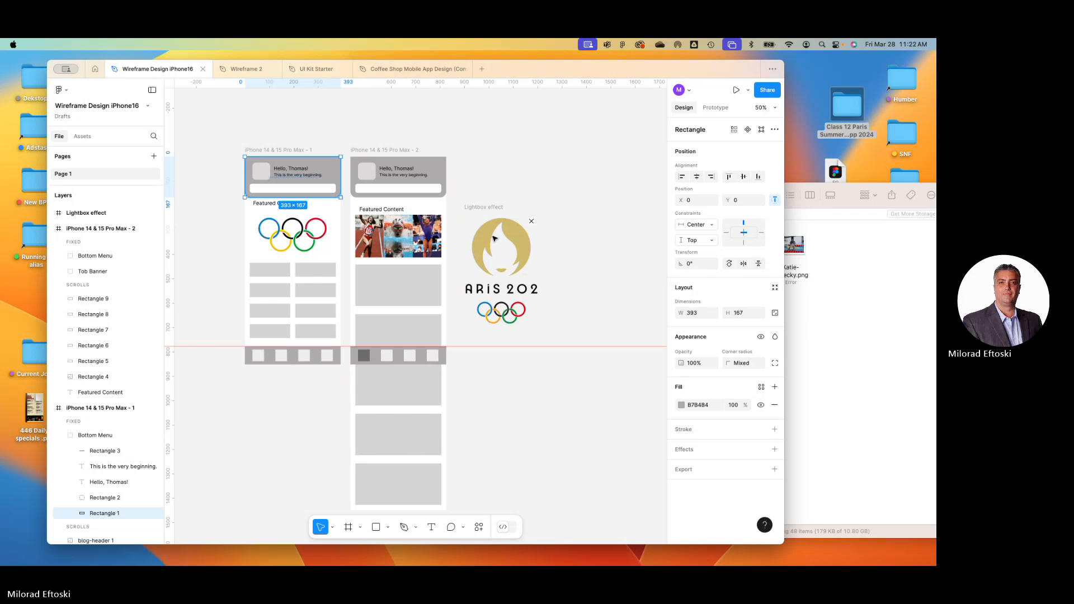
left_click(681, 405)
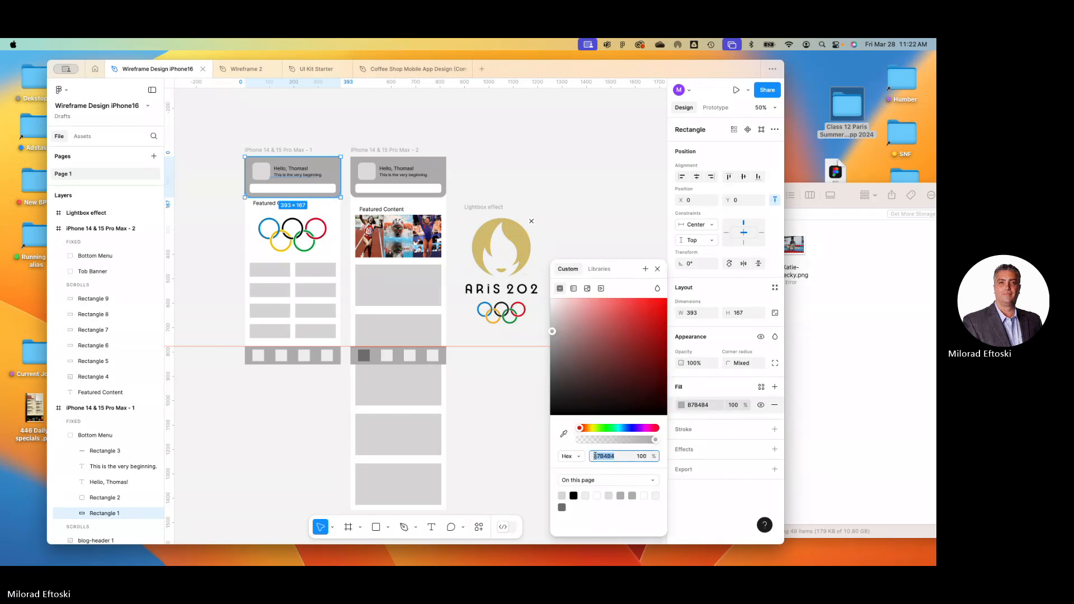
left_click(598, 269)
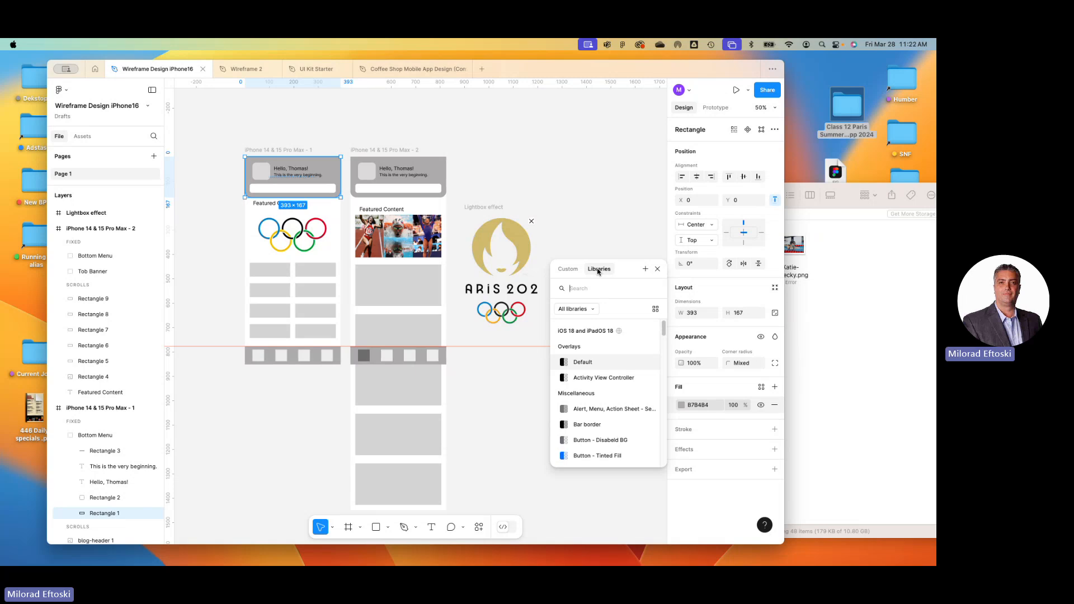
left_click(593, 310)
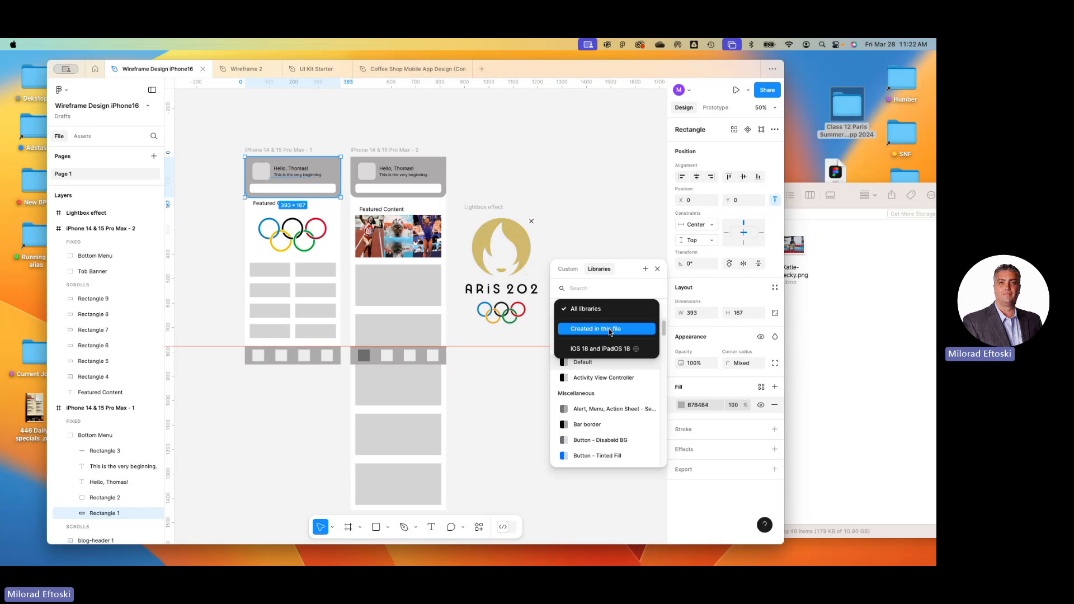
left_click(609, 332)
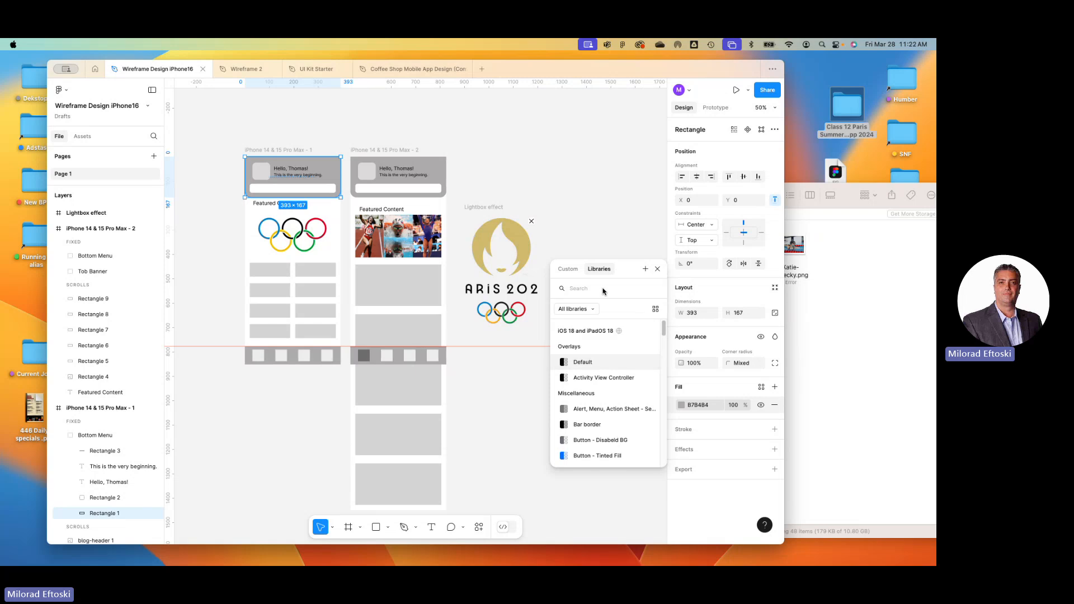
left_click(567, 270)
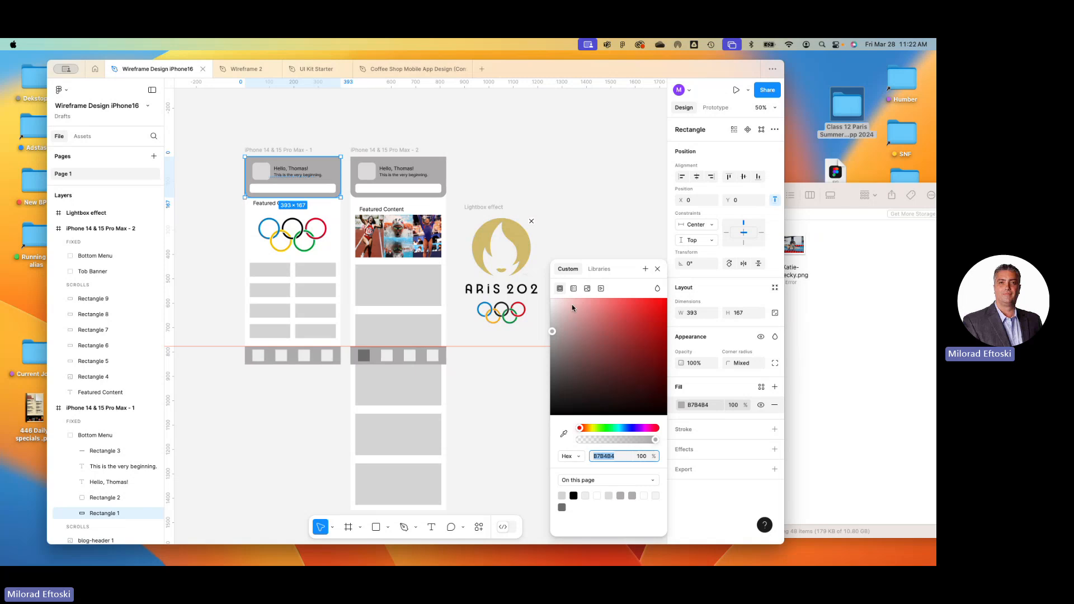
- Give the first iPhone frame's top banner rectangle a solid light-blue fill
left_click(625, 327)
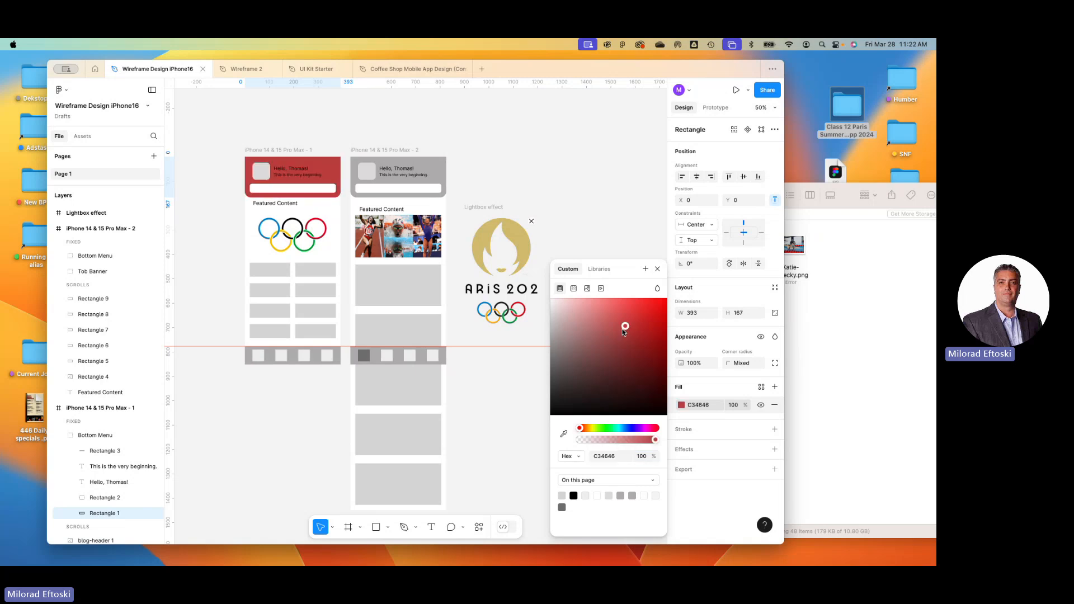
mouse_move(625, 429)
left_mouse_down()
mouse_move(605, 429)
mouse_move(634, 429)
mouse_move(622, 429)
left_mouse_up()
left_click_drag(624, 326, 610, 303)
left_click(605, 207)
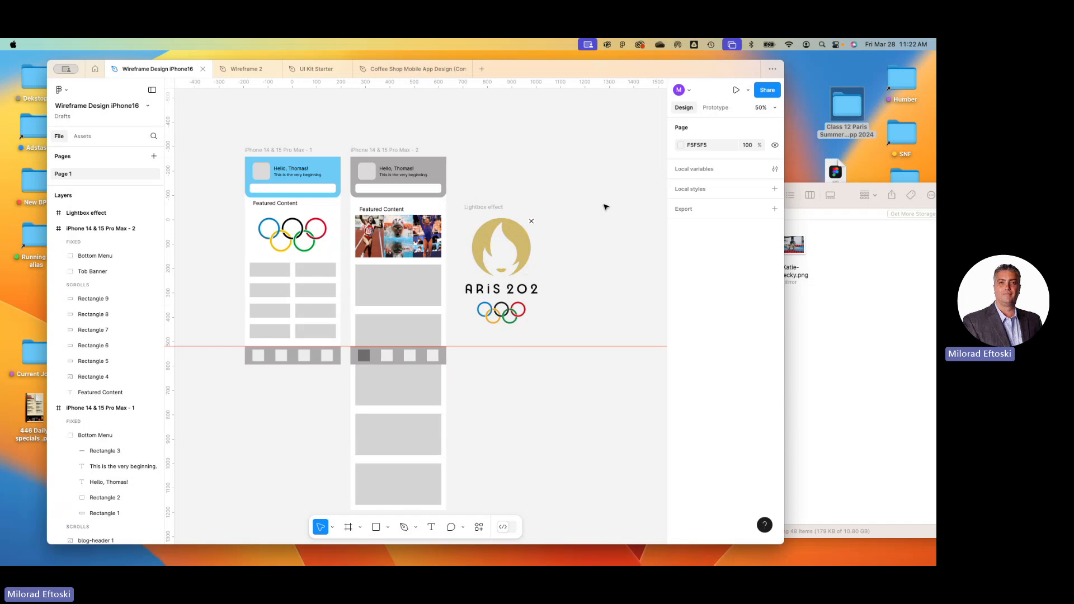
- Present the prototype, go to the second screen through the first bottom menu item, and check its scrolling content
left_click(737, 90)
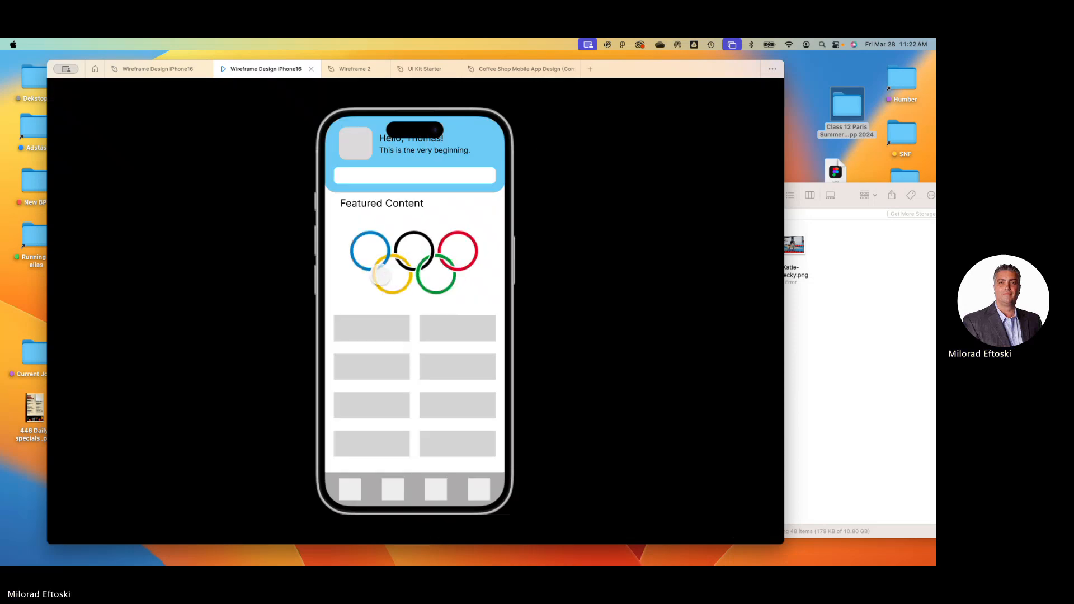
left_click(403, 415)
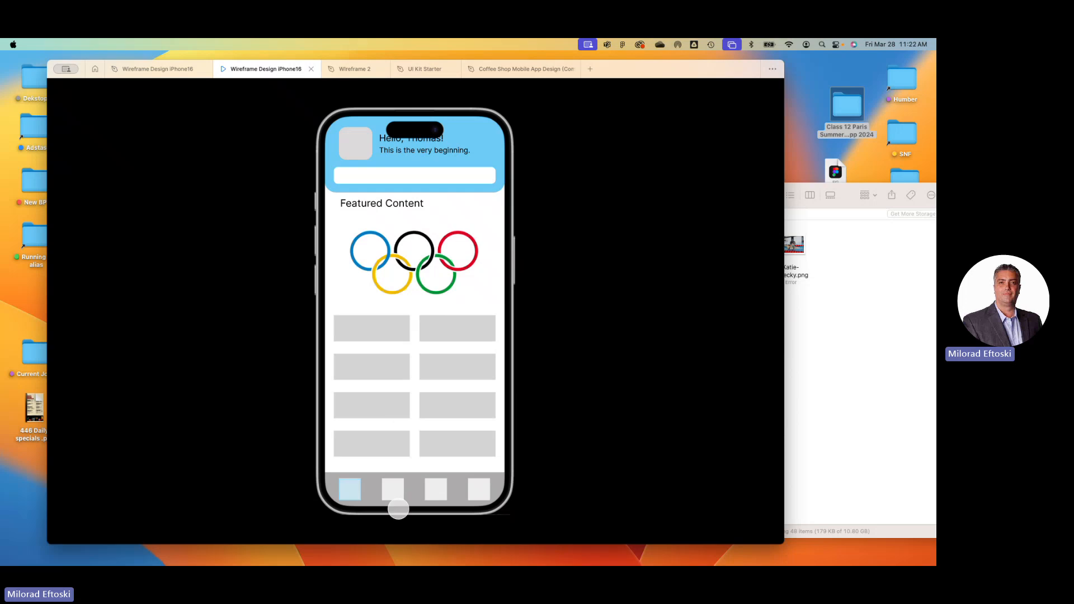
left_click(343, 488)
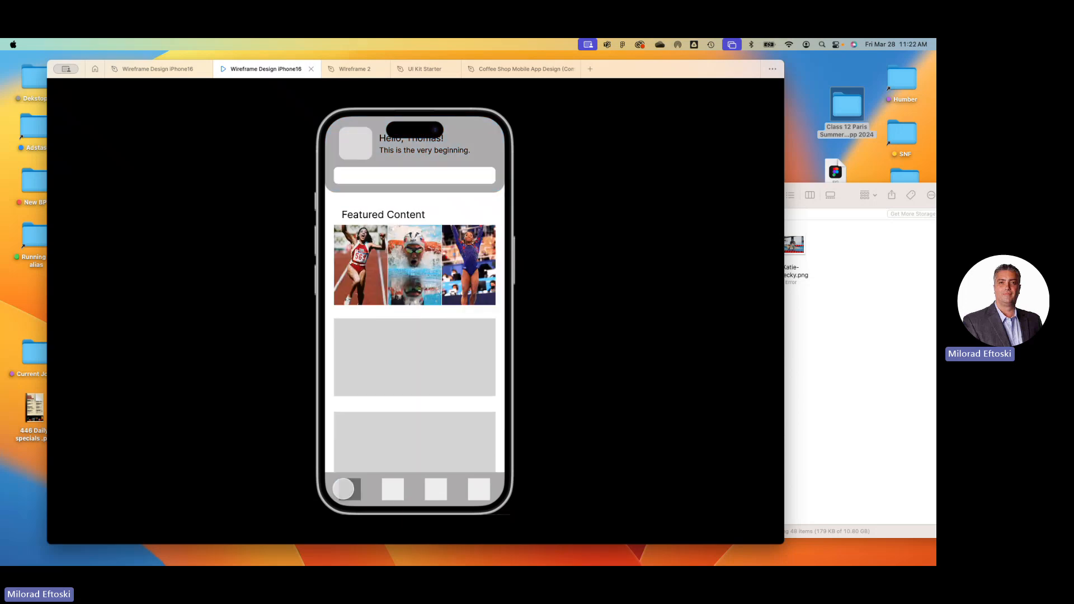
scroll(420, 367, "down", 3)
scroll(420, 366, "up", 3)
scroll(418, 370, "down", 3)
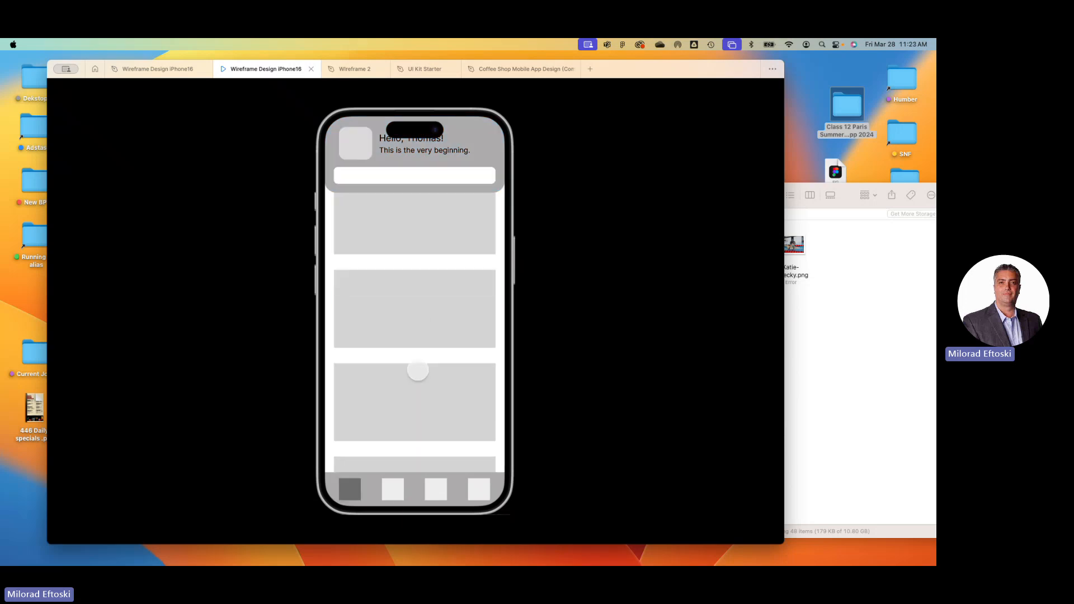
scroll(418, 370, "up", 3)
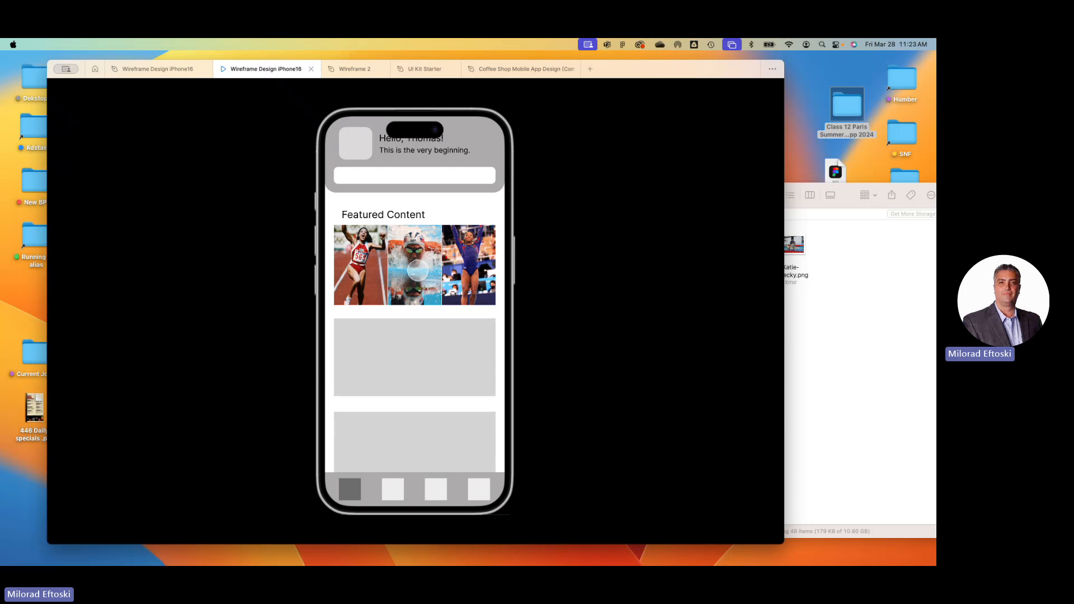
- Test opening and closing the Paris logo lightbox from the athletes image, then check the second screen's scrolling again
left_click(416, 271)
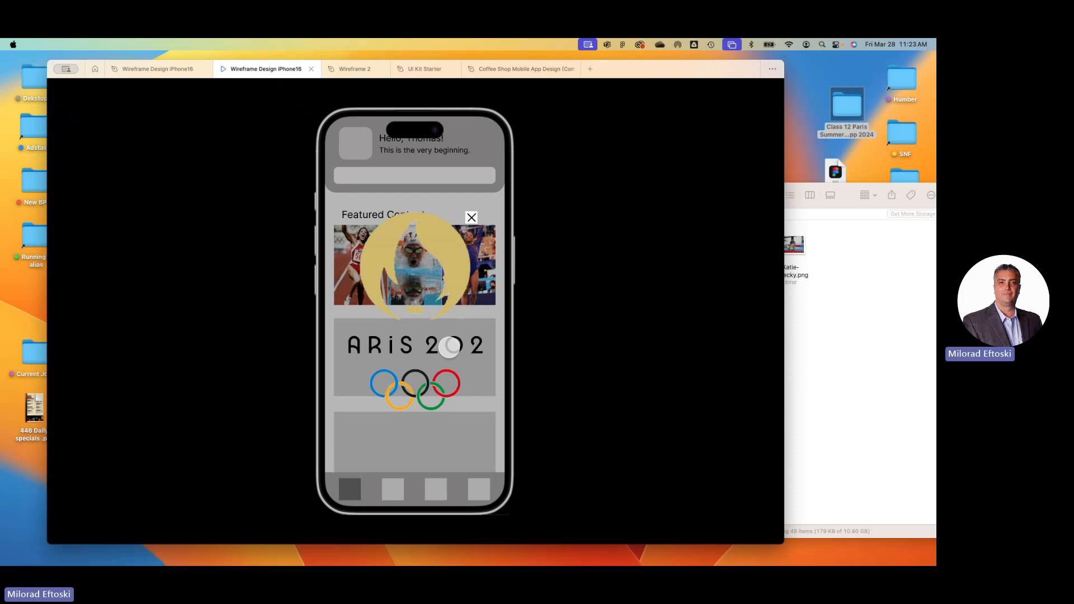
left_click(471, 217)
left_click(448, 266)
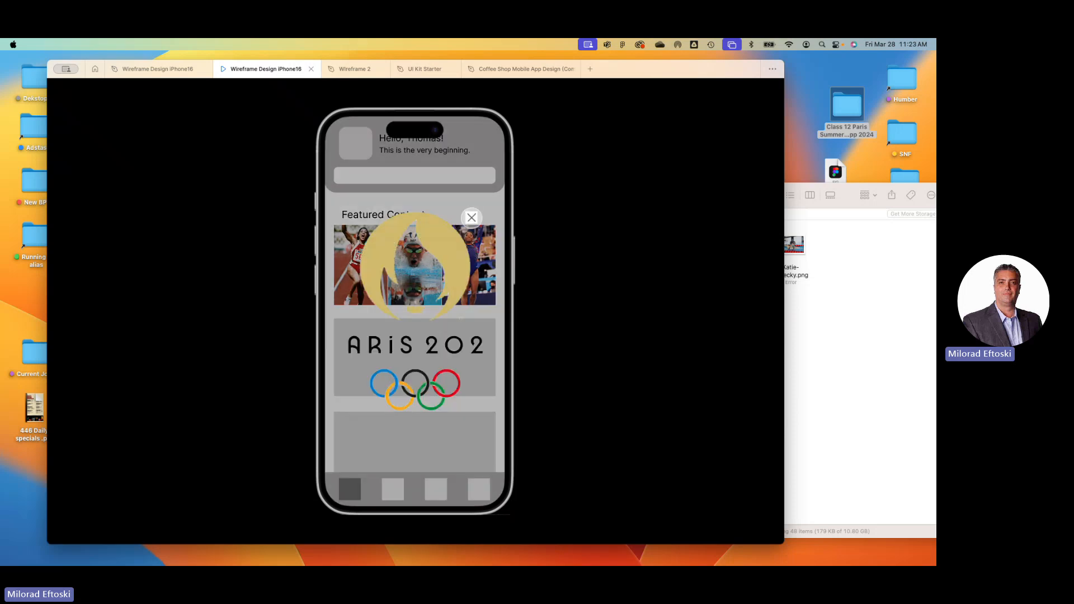
left_click(471, 217)
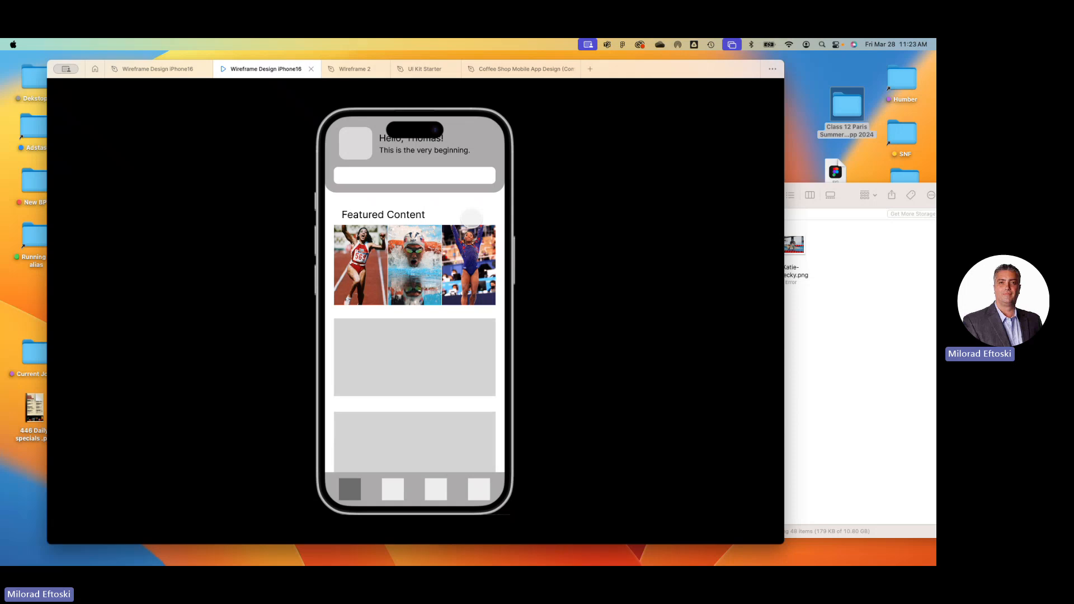
left_click(471, 219)
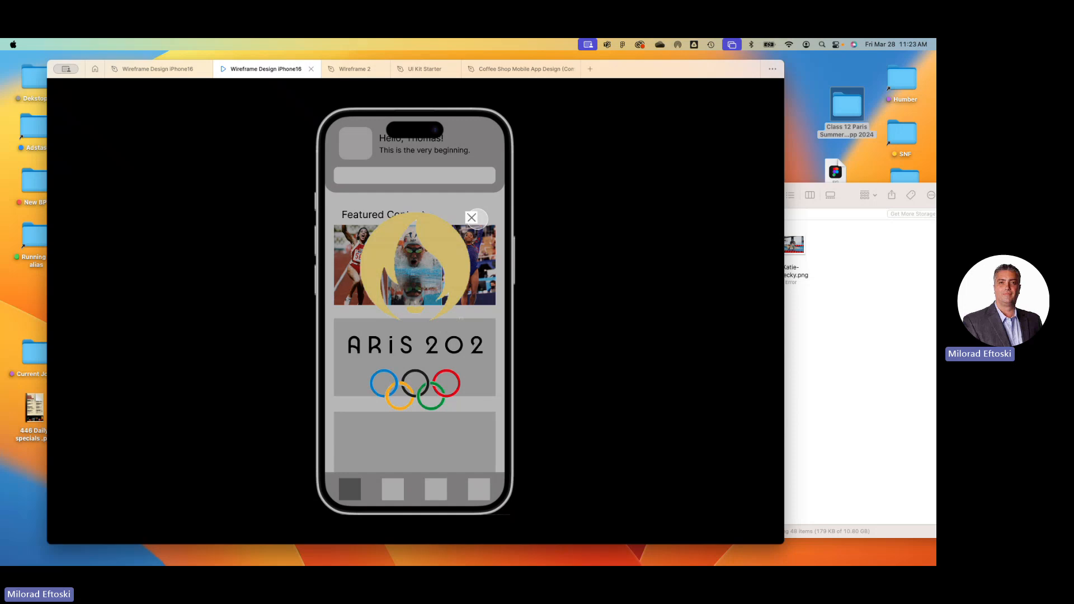
left_click(472, 218)
left_click(449, 258)
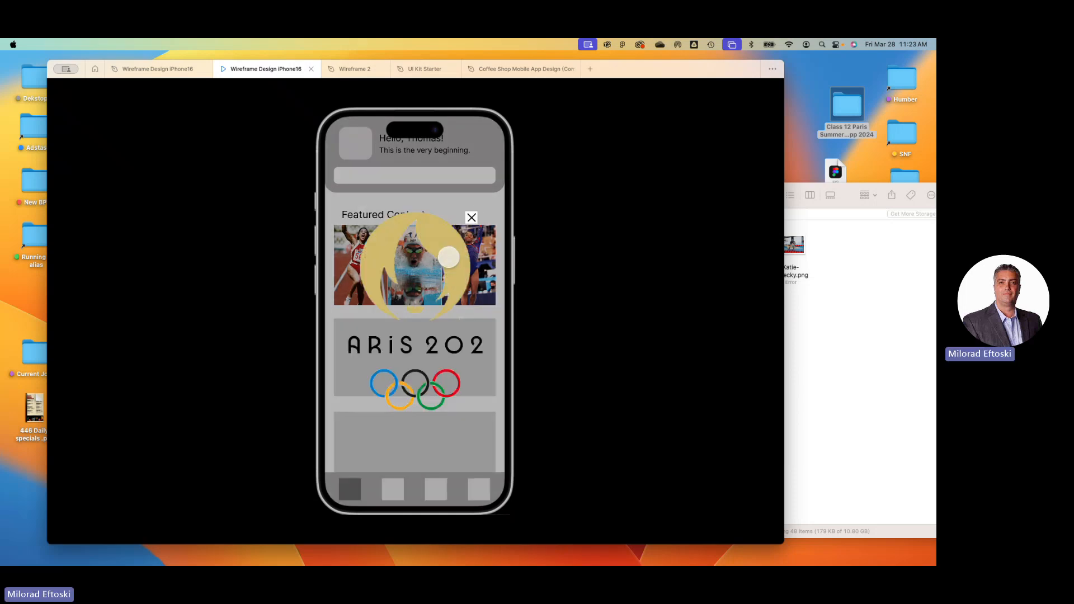
left_click(472, 217)
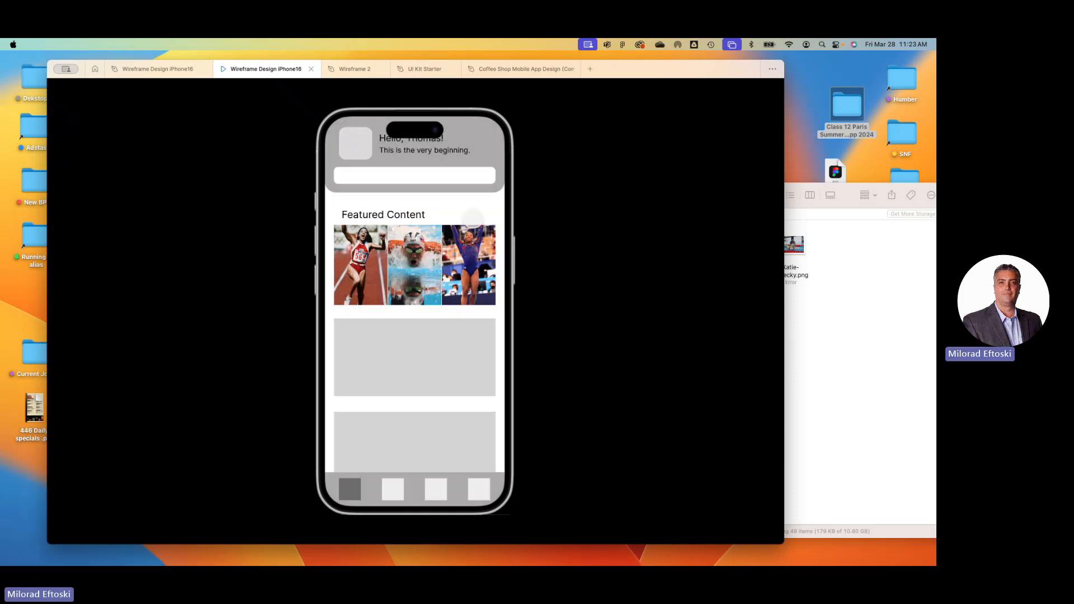
scroll(439, 250, "down", 3)
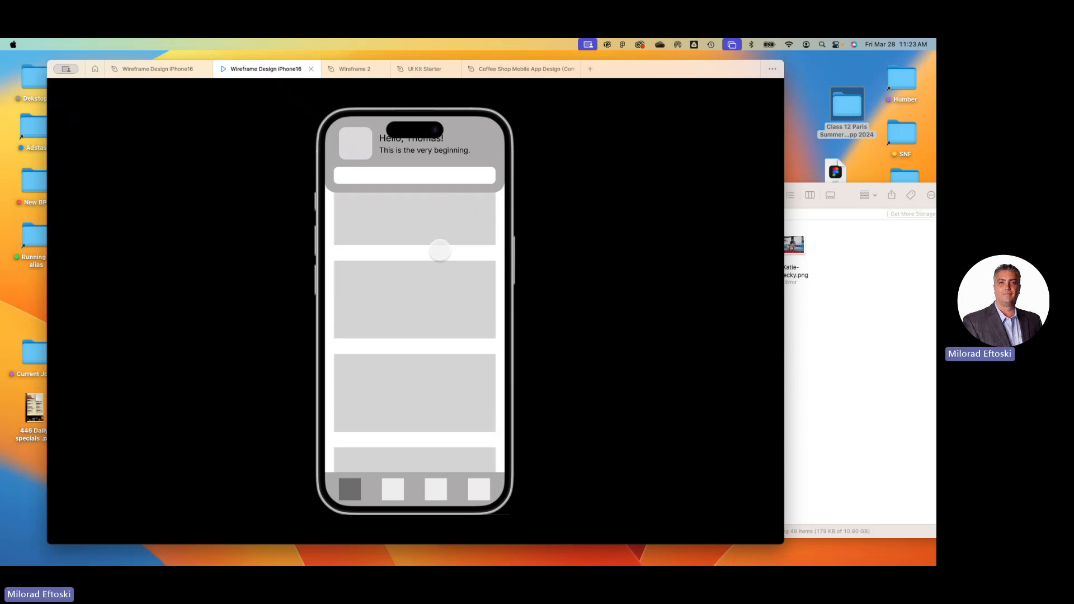
scroll(437, 252, "up", 3)
scroll(435, 256, "down", 3)
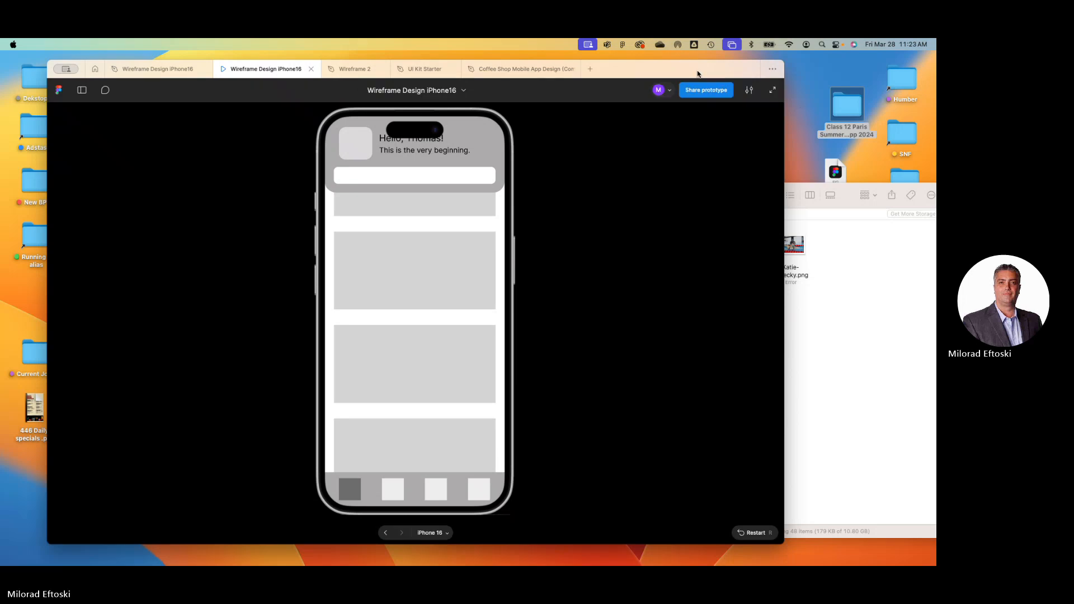
- Close the prototype preview and switch to the Wireframe 2 file
left_click_drag(379, 74, 387, 95)
left_click(320, 89)
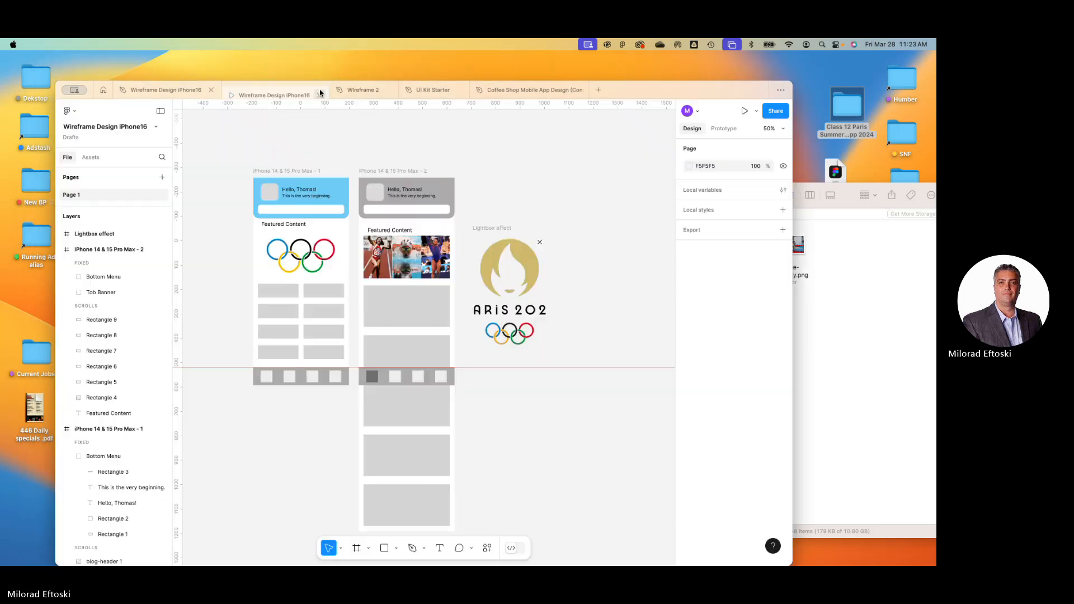
left_click(254, 90)
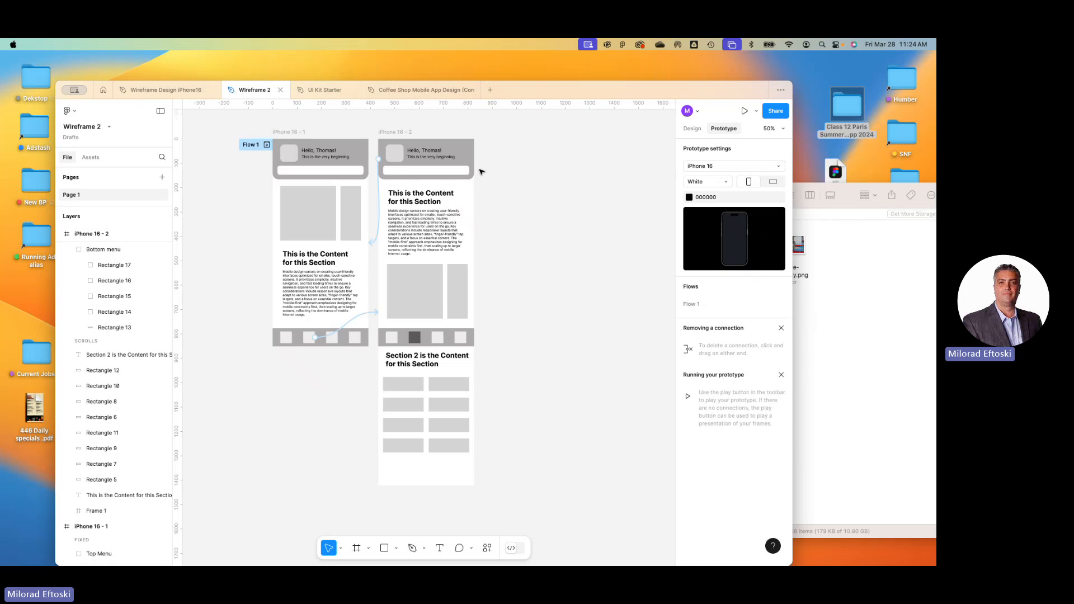
- Present the Wireframe 2 prototype and test swiping the first screen's image carousel sideways in both directions
left_click(744, 111)
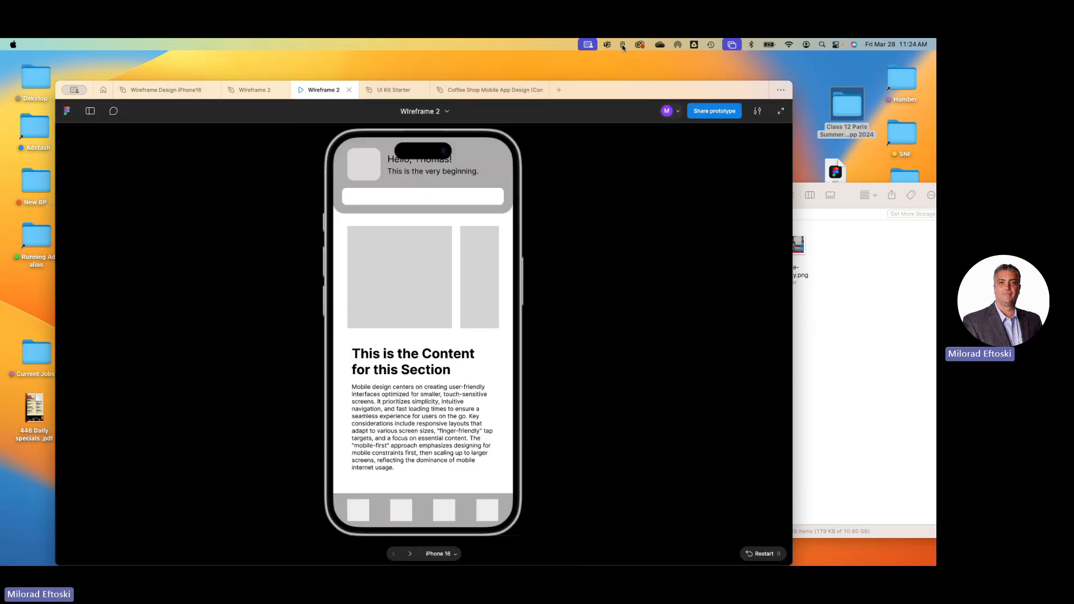
left_click(440, 288)
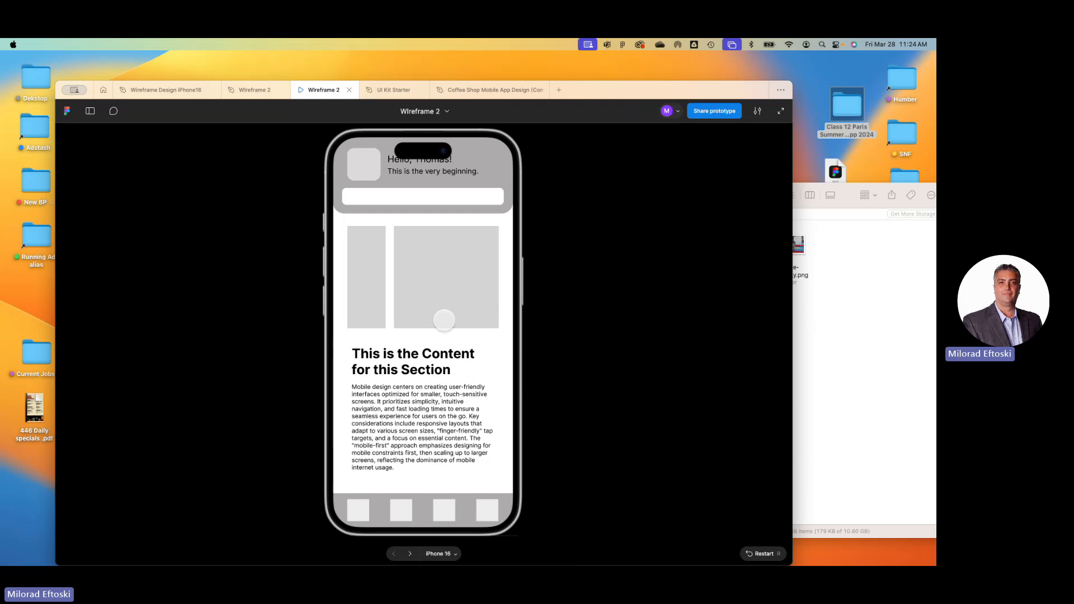
left_click(415, 281)
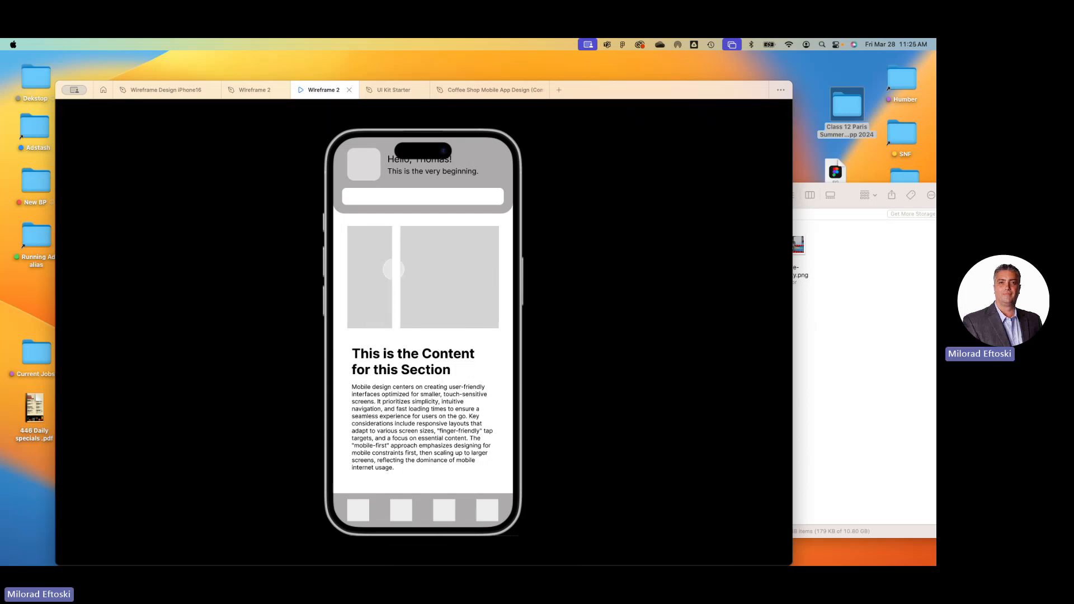
left_click(395, 277)
left_click(377, 264)
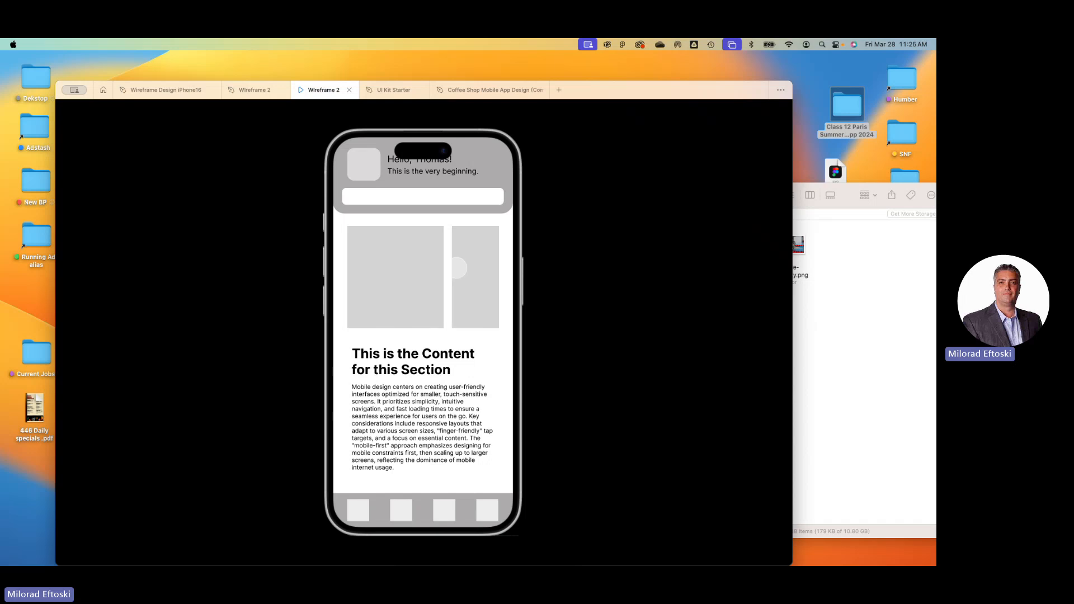
left_click_drag(378, 265, 468, 269)
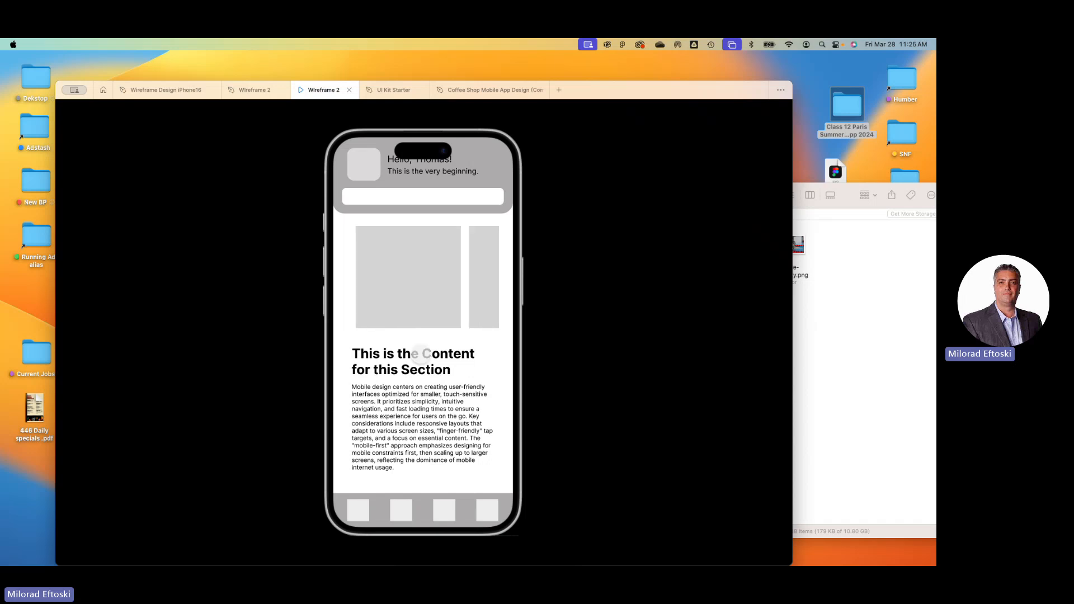
- Go to the second screen through the second bottom menu item and check its vertical scrolling
left_click(401, 509)
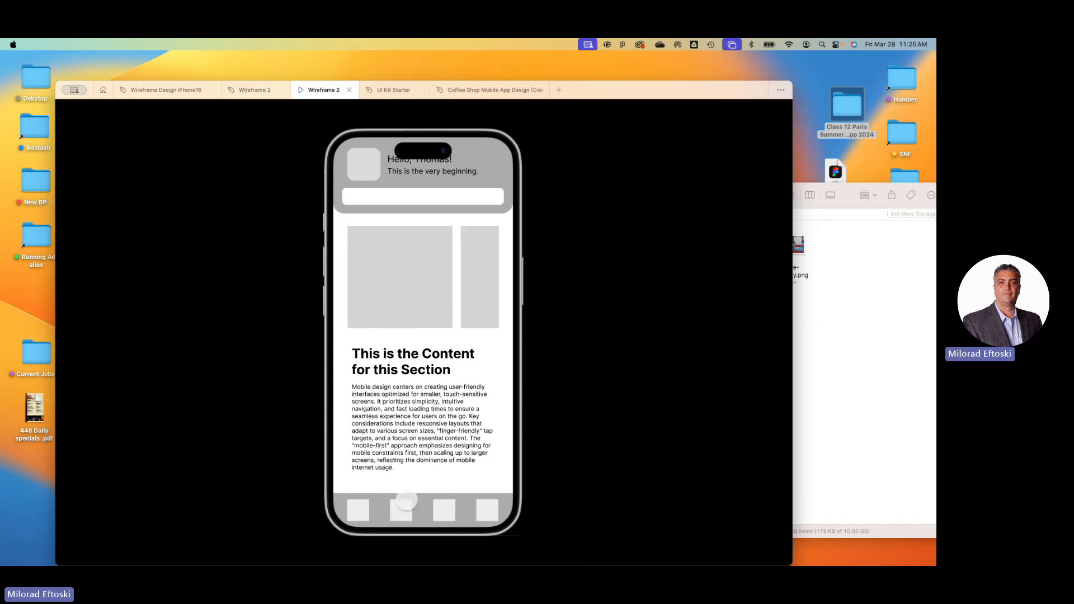
left_click(403, 506)
scroll(411, 330, "down", 5)
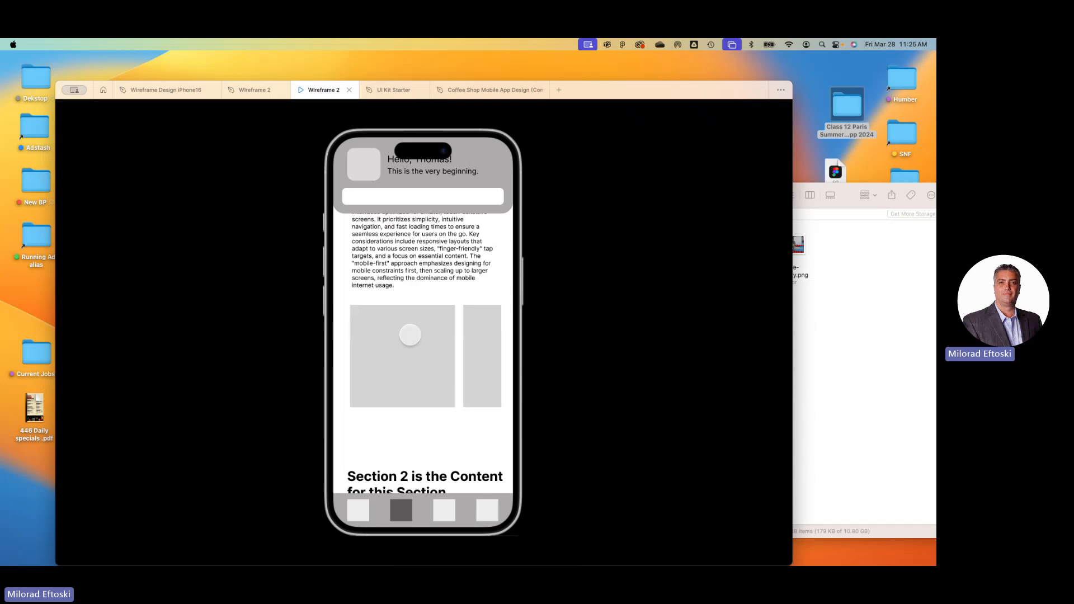
scroll(406, 342, "up", 5)
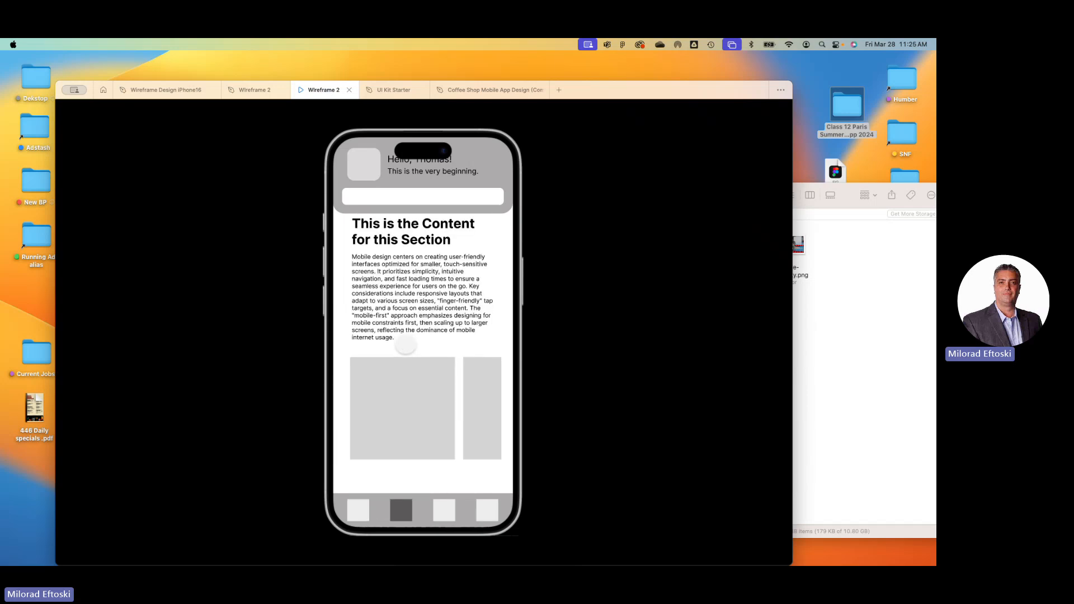
mouse_move(417, 374)
left_mouse_down()
mouse_move(377, 372)
mouse_move(478, 365)
mouse_move(418, 374)
left_mouse_up()
scroll(420, 378, "down", 5)
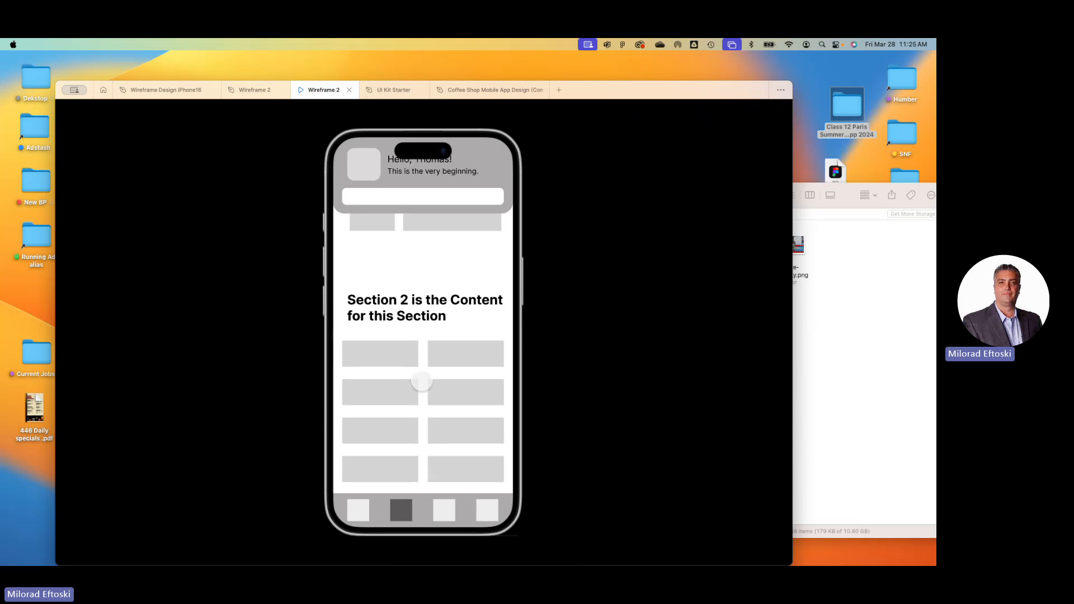
scroll(420, 380, "up", 6)
scroll(421, 370, "down", 5)
scroll(422, 361, "up", 5)
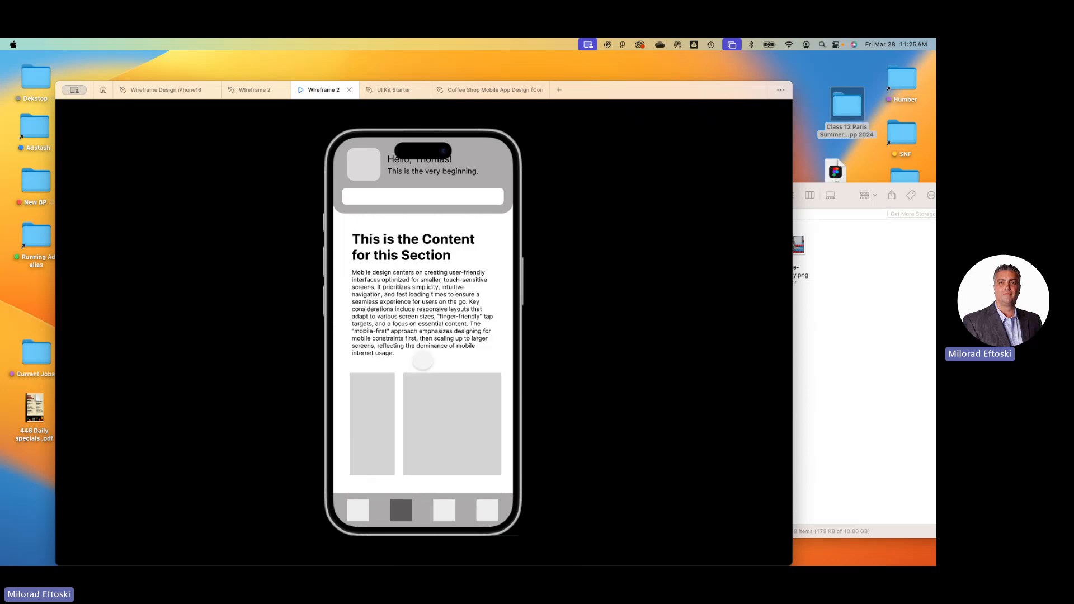
- Test the second screen's image carousel by swiping it sideways, and check that the page also scrolls up and down
left_click_drag(450, 412, 388, 412)
scroll(455, 389, "down", 3)
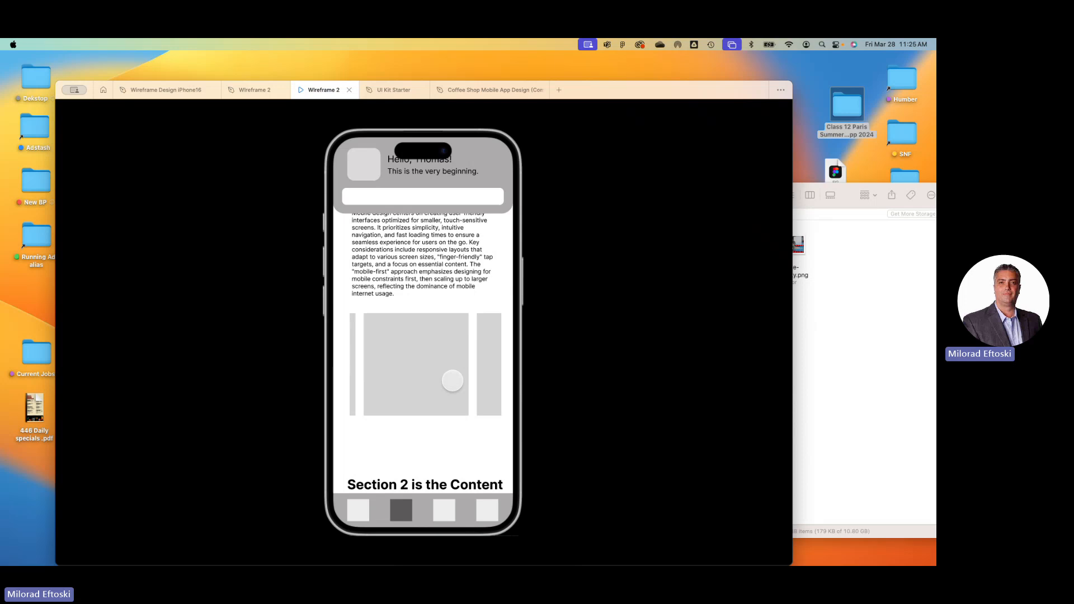
scroll(422, 386, "up", 2)
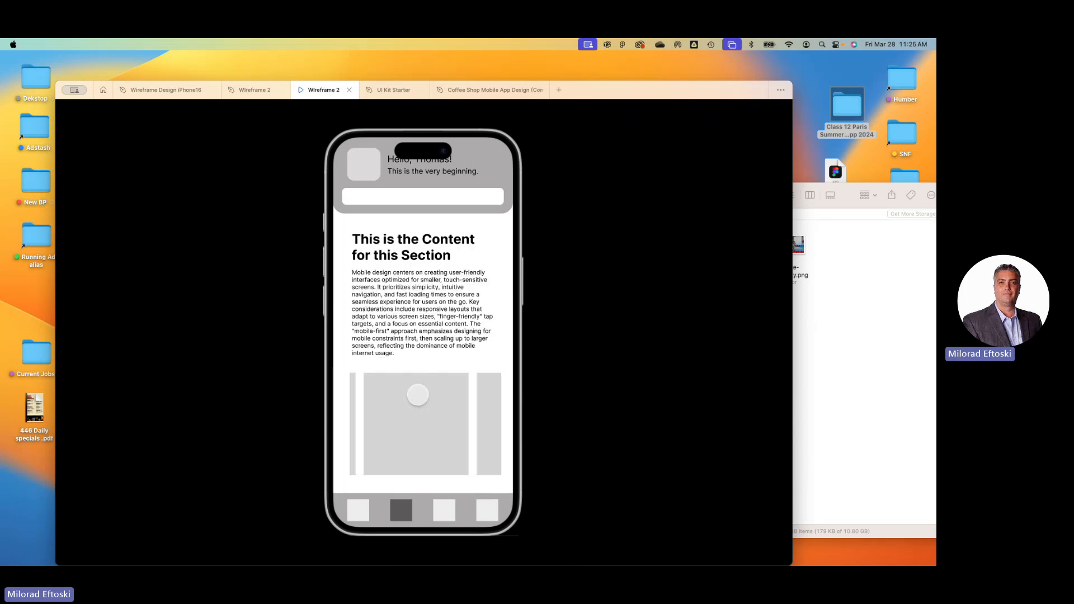
scroll(464, 417, "left", 2)
scroll(490, 418, "right", 2)
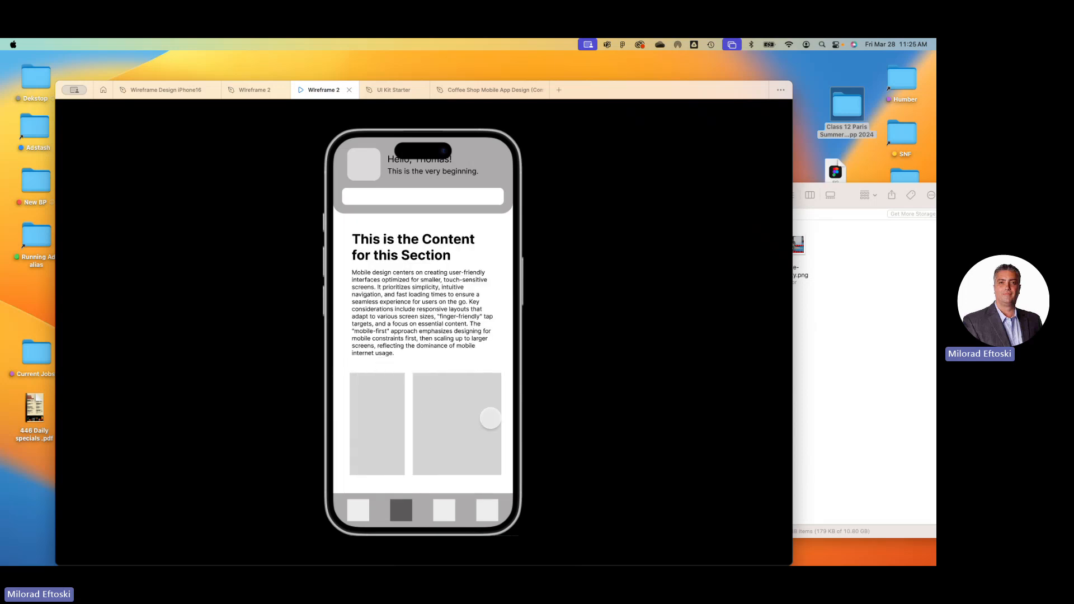
scroll(453, 417, "left", 2)
scroll(435, 418, "down", 5)
scroll(403, 345, "up", 5)
scroll(402, 345, "down", 5)
scroll(434, 330, "up", 5)
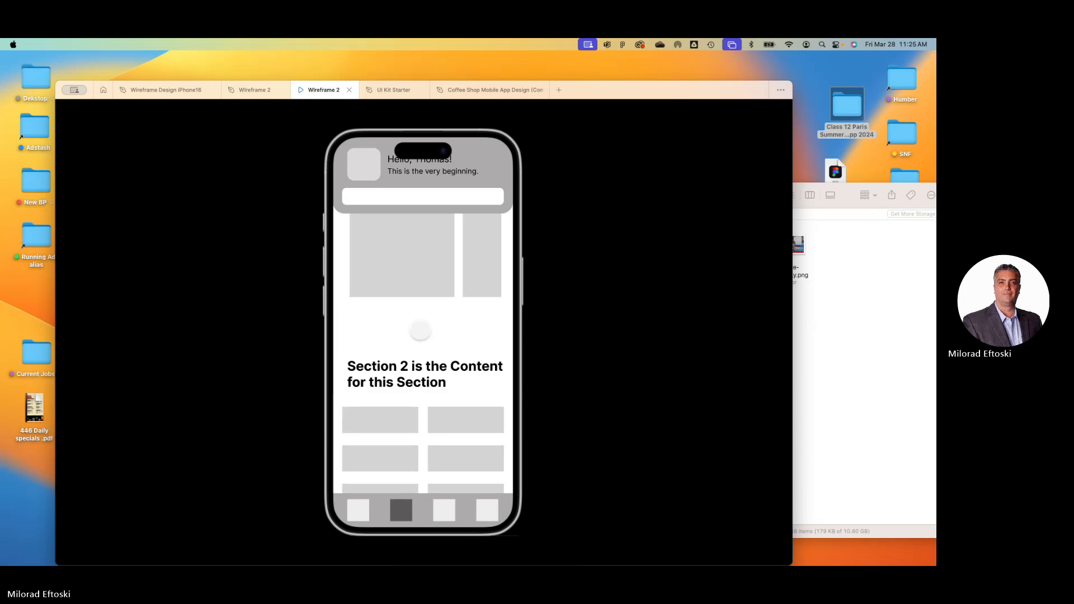
- Close the prototype preview and delete the image carousel frame from the iPhone 16 - 2 screen
left_click(349, 91)
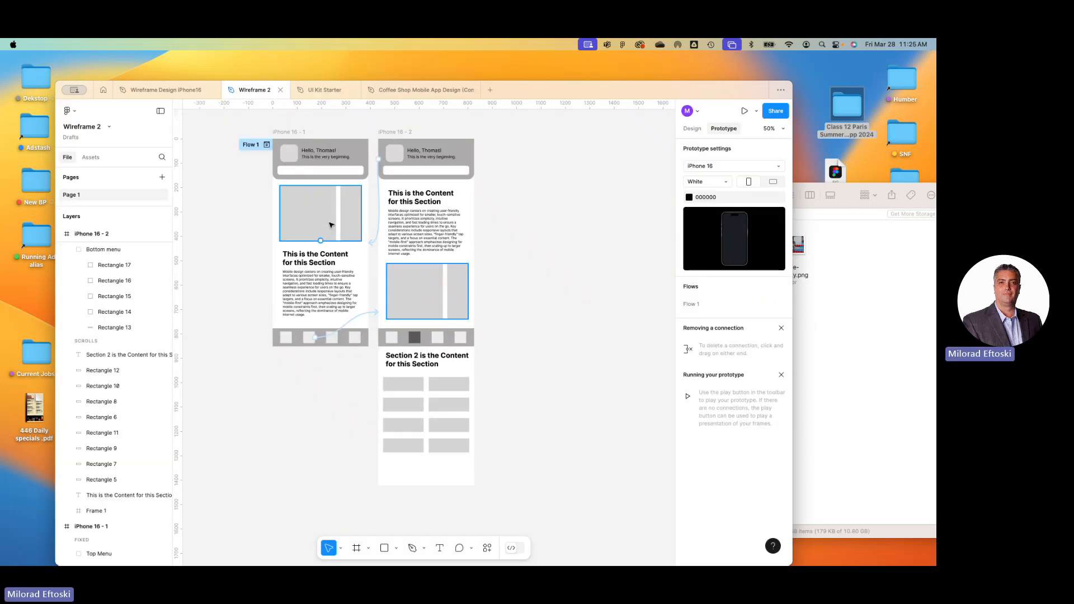
left_click(430, 304)
scroll(429, 304, "up", 5)
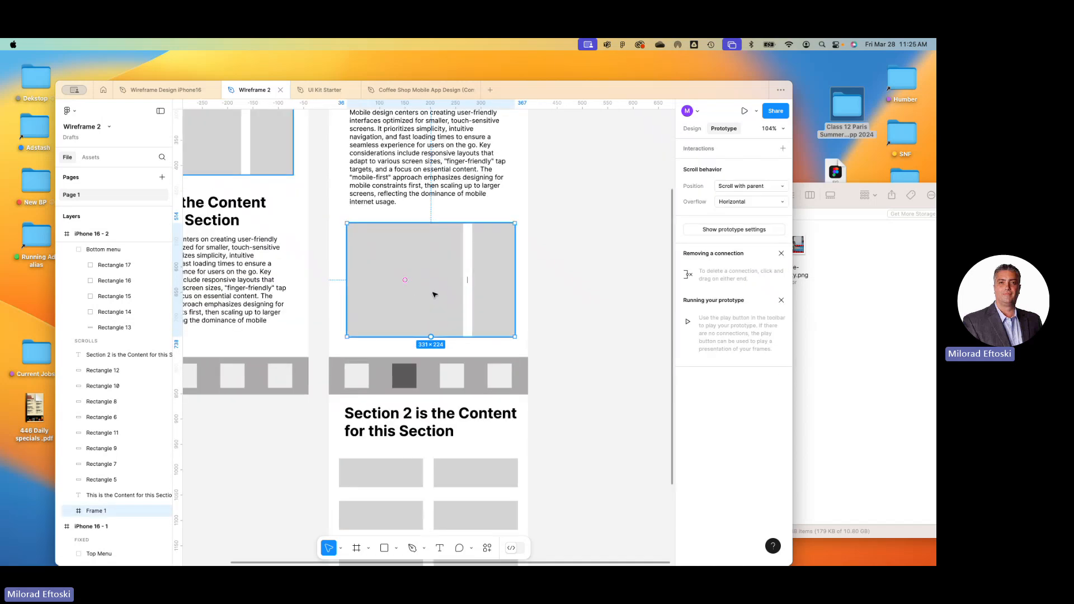
key("Delete")
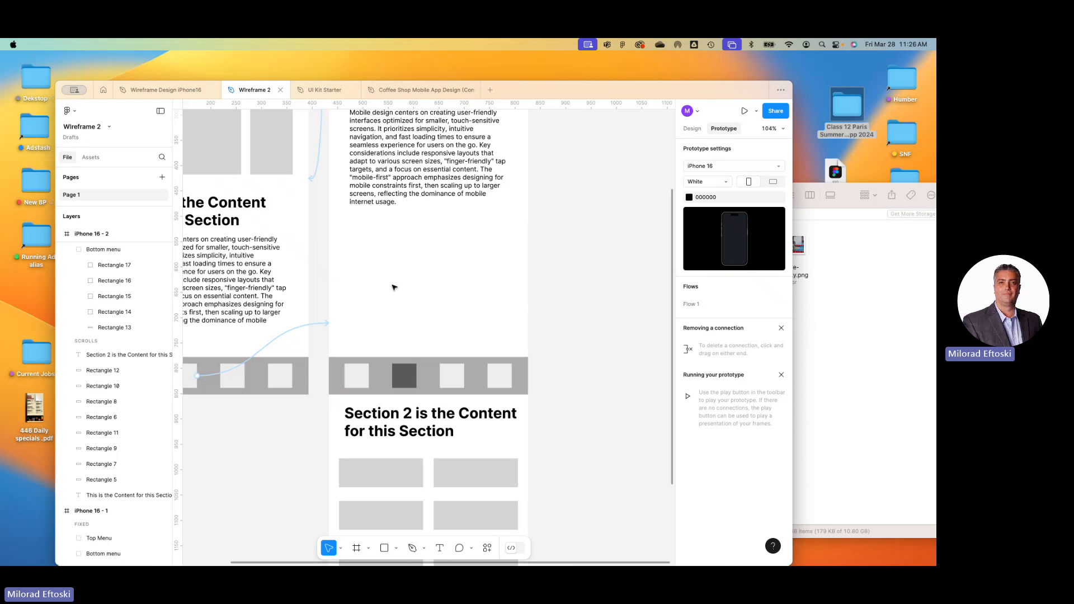
left_click(815, 318)
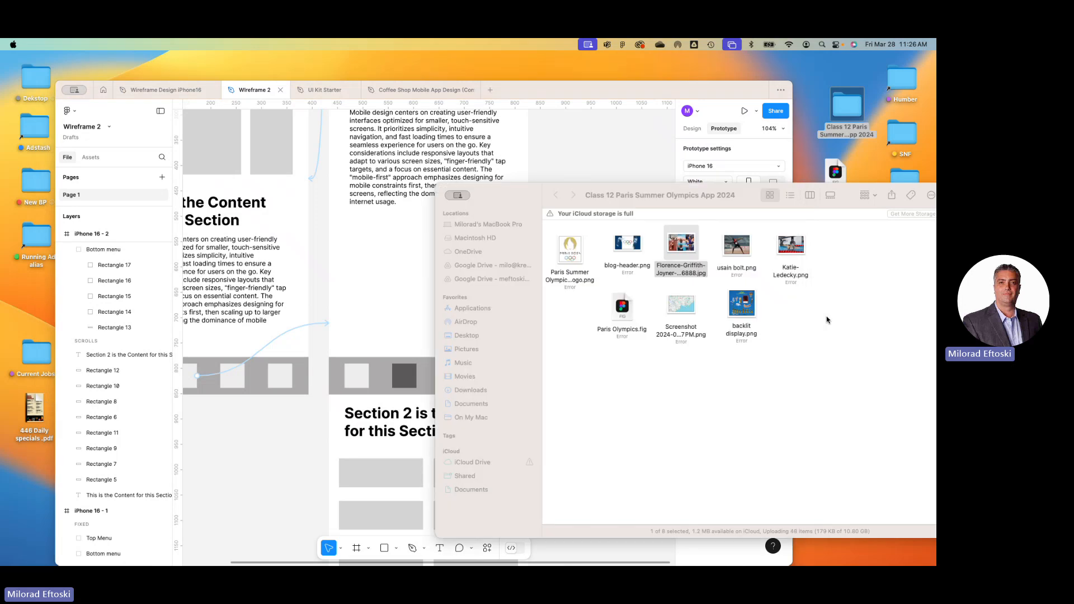
left_click(384, 269)
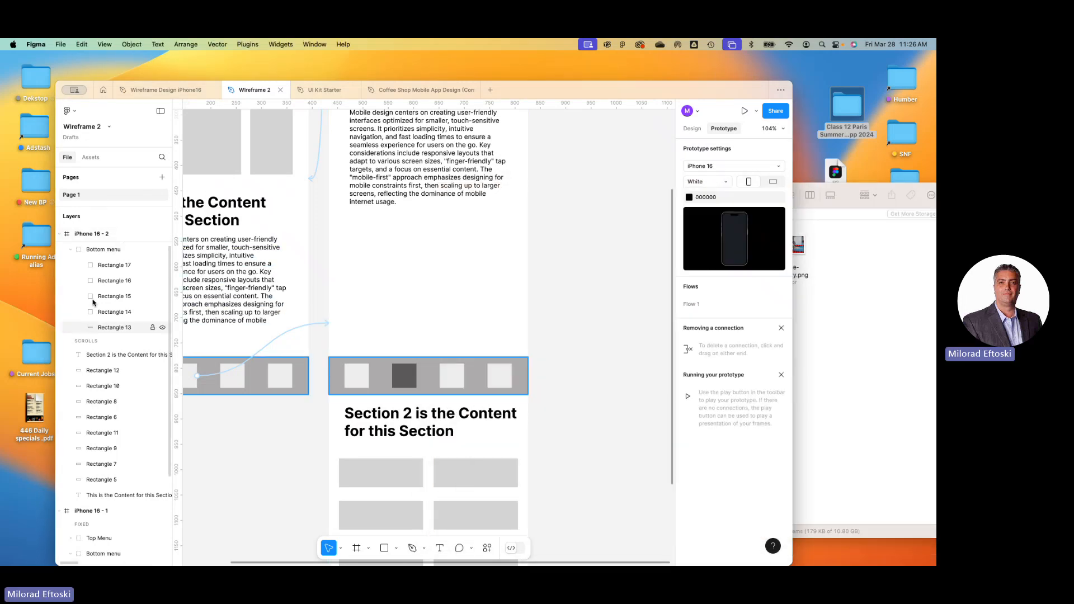
- Draw a rectangle about 223 × 208 below the paragraph on the iPhone 16 - 2 screen and position it at X 31, Y 526
left_click(692, 129)
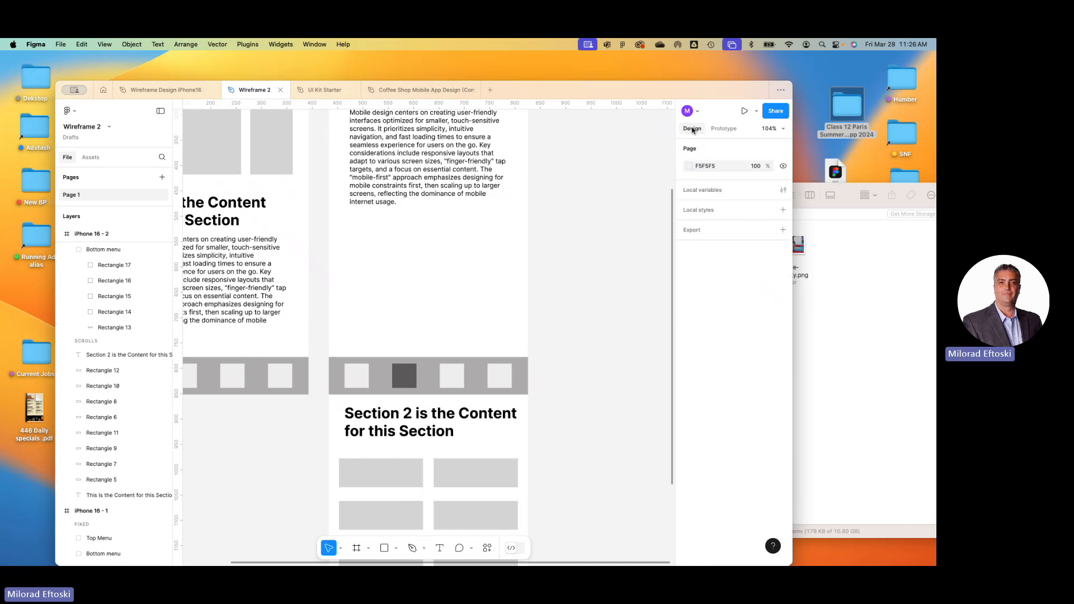
left_click(384, 547)
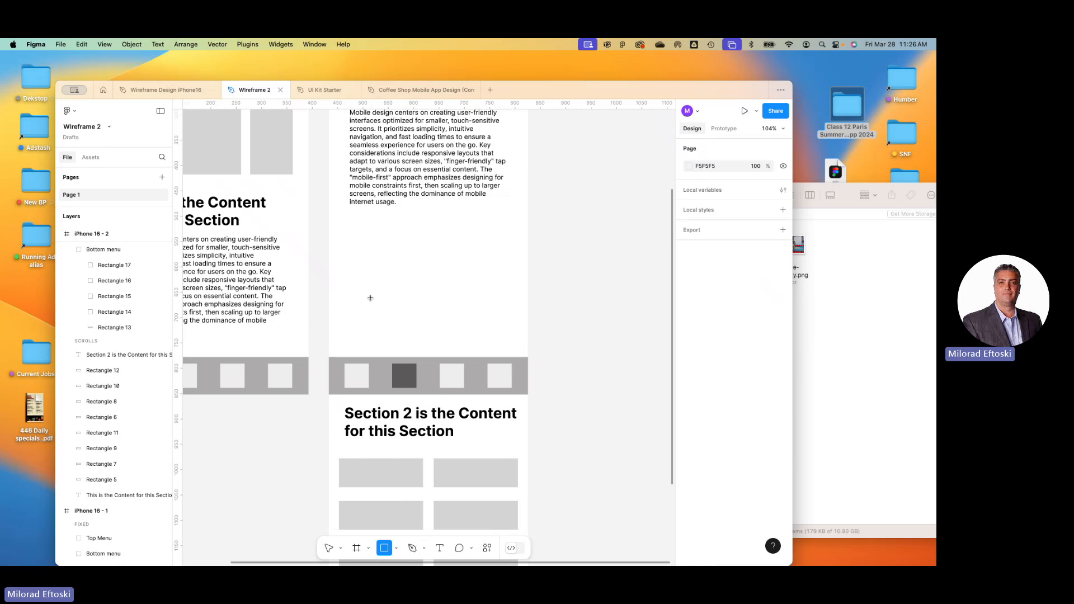
left_click_drag(339, 237, 451, 343)
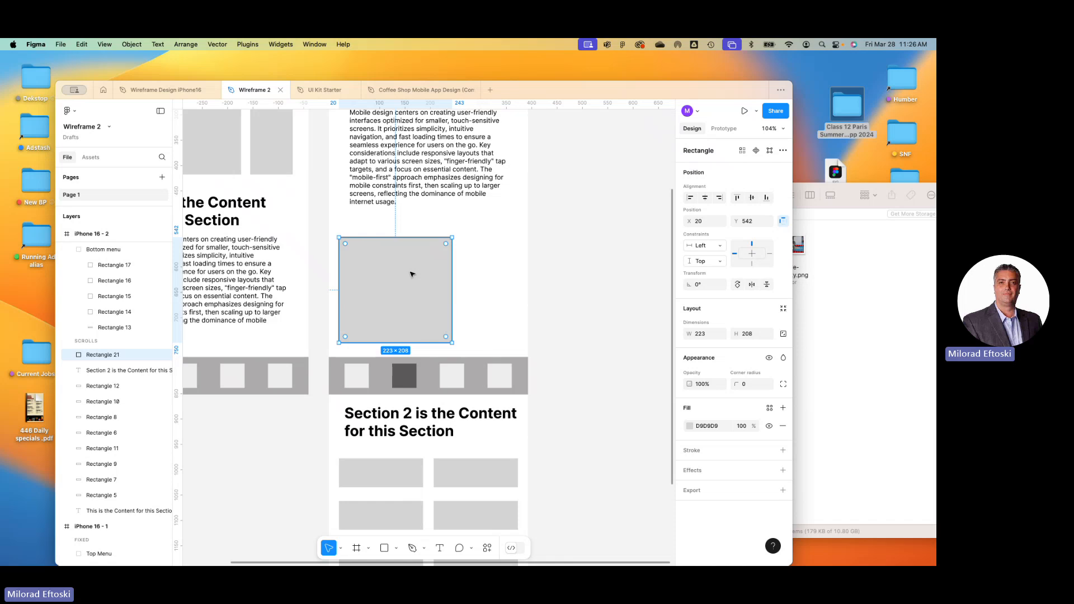
left_click_drag(419, 311, 443, 302)
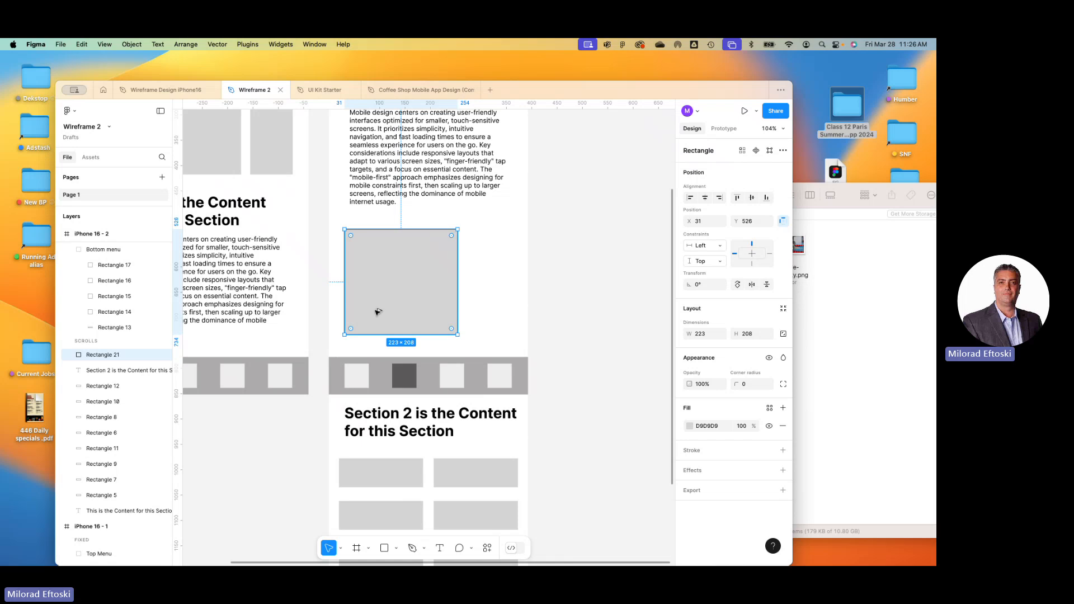
- Duplicate the rectangle sideways into a row of five with 19 px gaps, extending past the frame's edge
left_click_drag(378, 311, 501, 314)
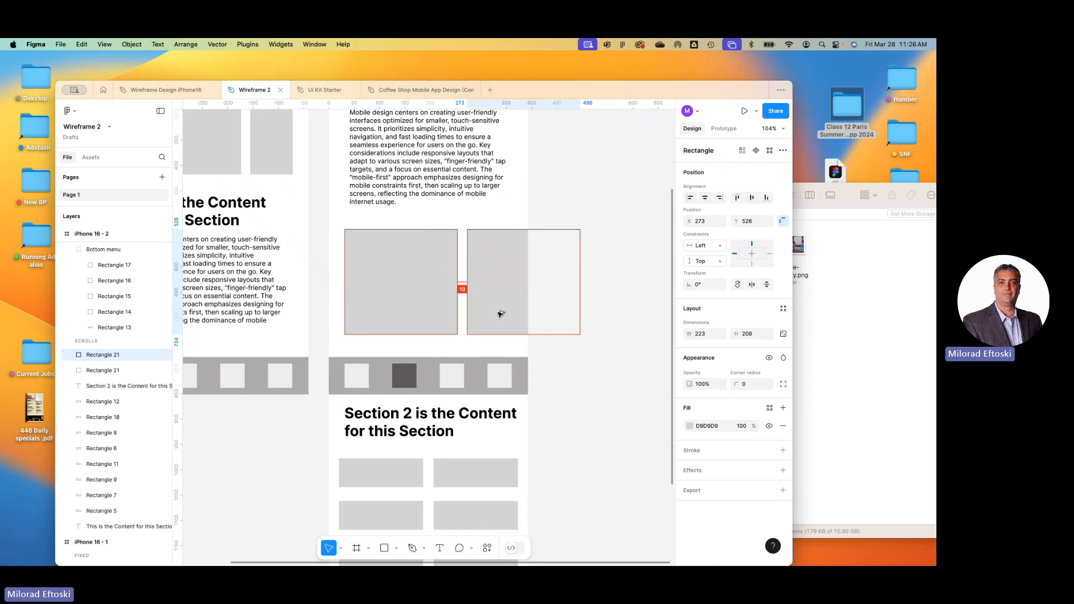
left_click_drag(501, 314, 500, 314)
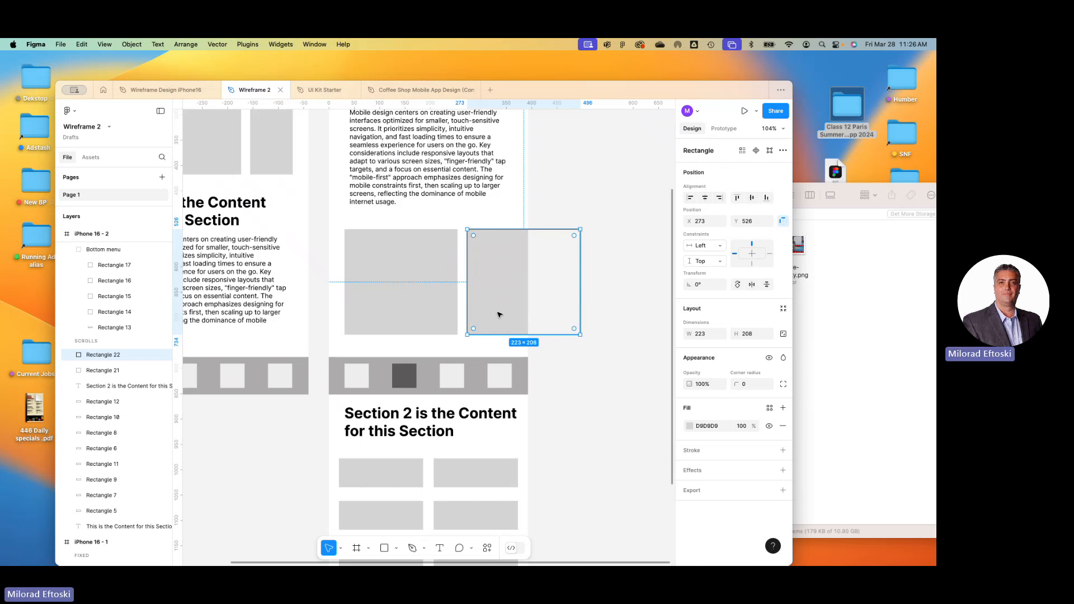
key("super+d")
key("minus")
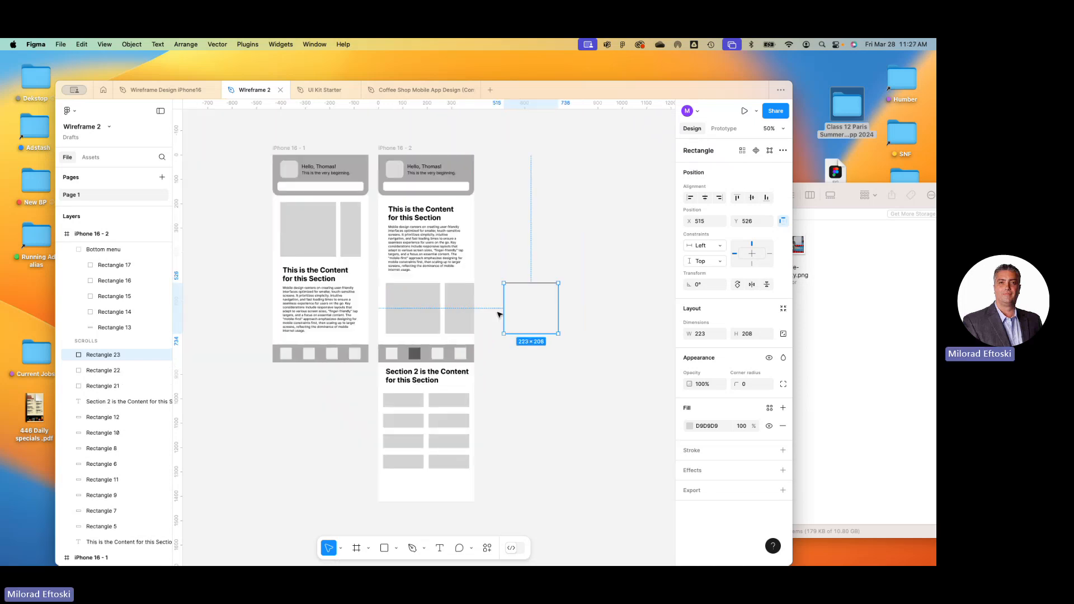
key("super+d")
key("super+d")
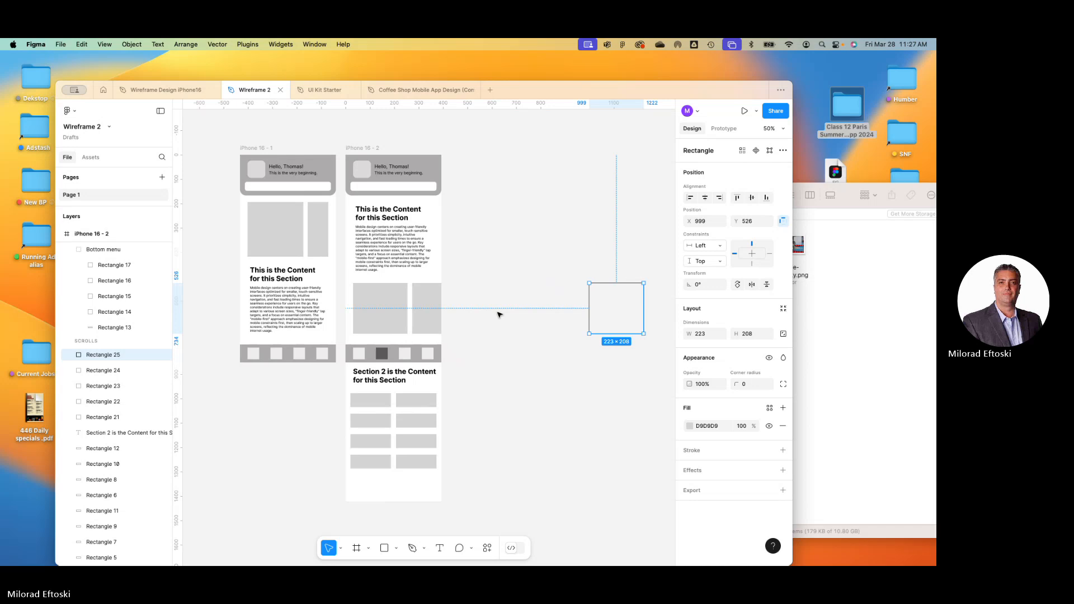
- Select the five rectangles, move the row out onto the empty canvas, and place it back in the iPhone 16 - 2 frame at Y 535
left_click(391, 312)
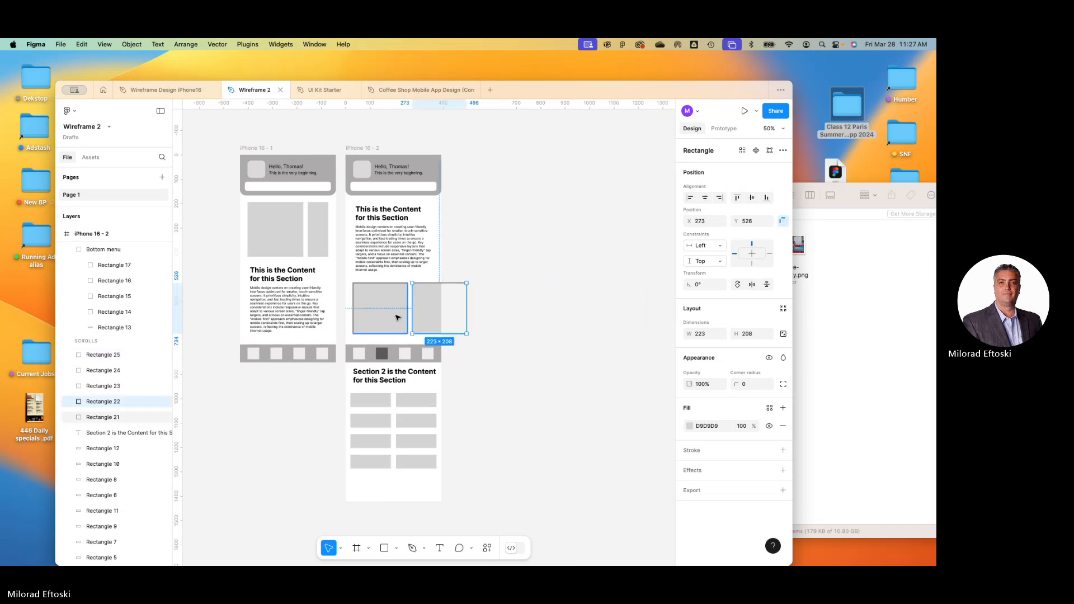
left_click(85, 342)
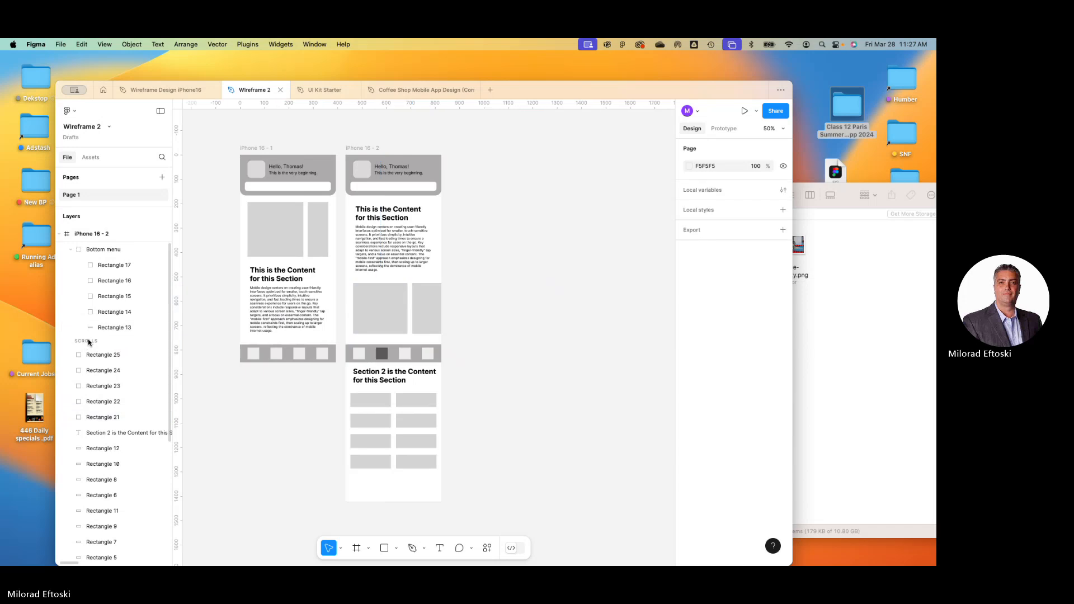
left_click(420, 321)
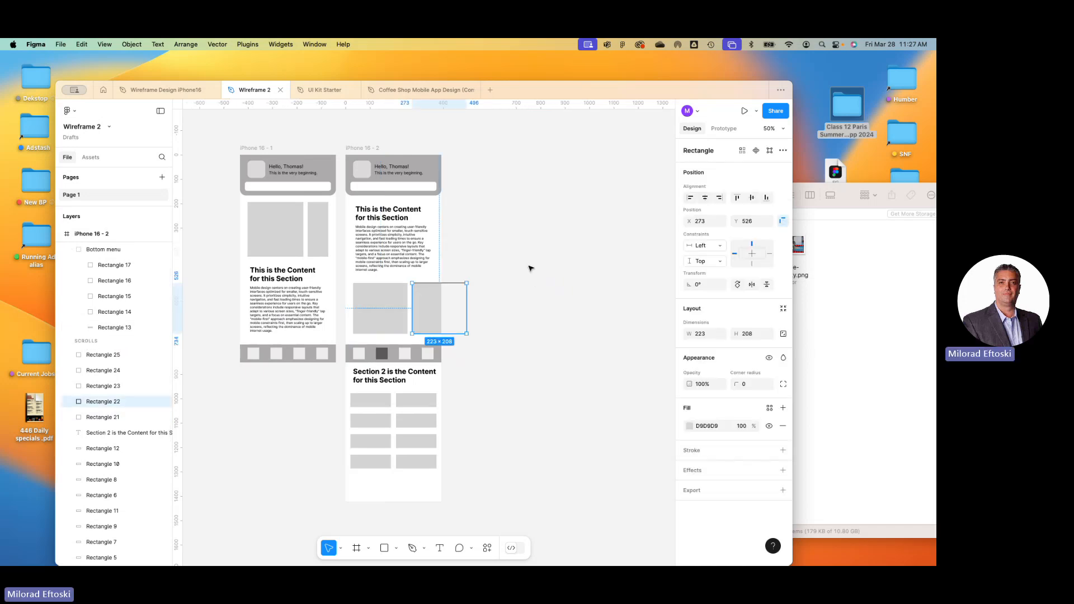
left_click(530, 266)
left_click_drag(344, 306, 621, 320)
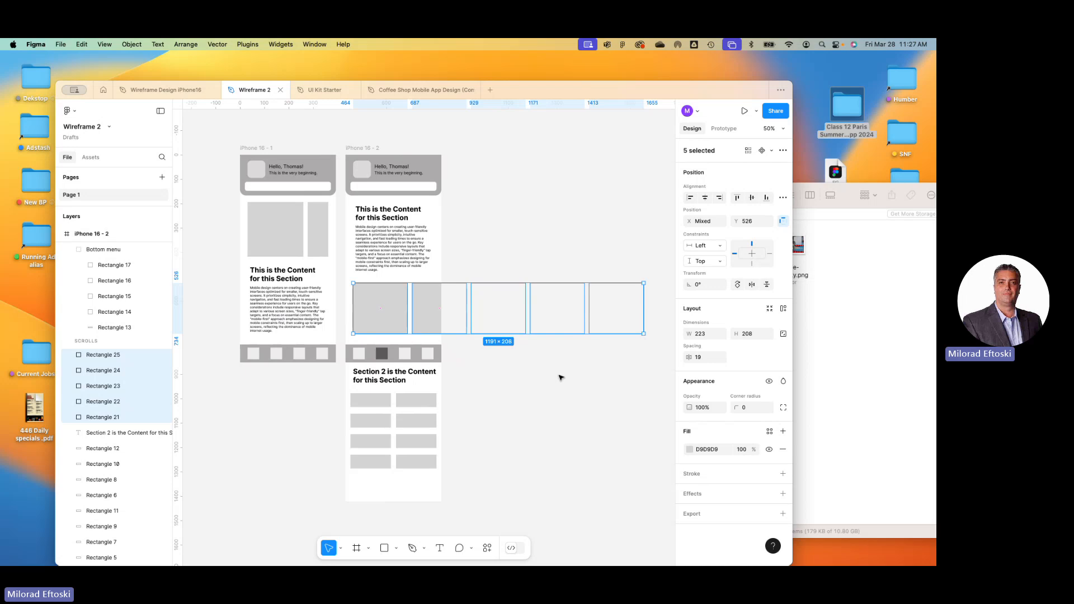
left_click_drag(380, 312, 516, 255)
scroll(398, 340, "right", 5)
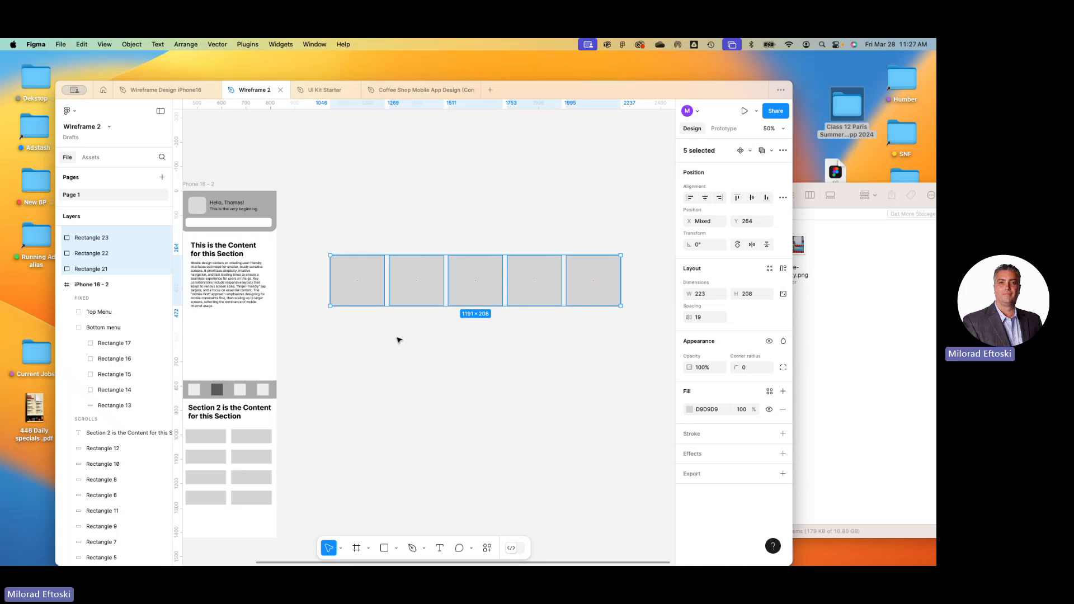
scroll(369, 352, "left", 5)
scroll(369, 352, "down", 2)
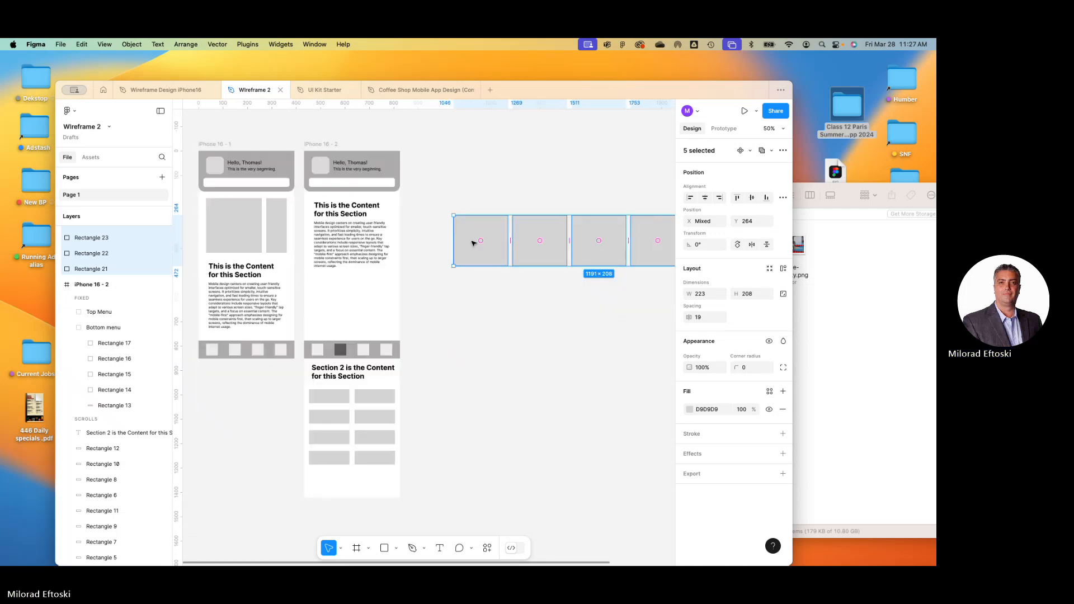
left_click_drag(452, 264, 326, 301)
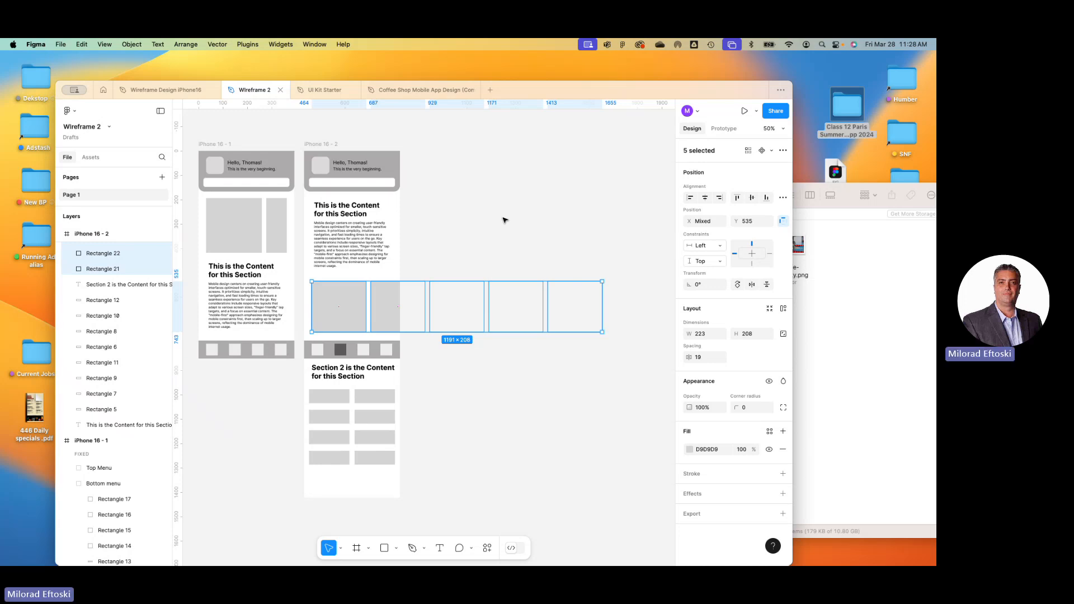
- Wrap the five selected rectangles in a frame, narrow it to 322 × 208 within the iPhone 16 - 2 screen, and turn on Clip content
right_click(351, 296)
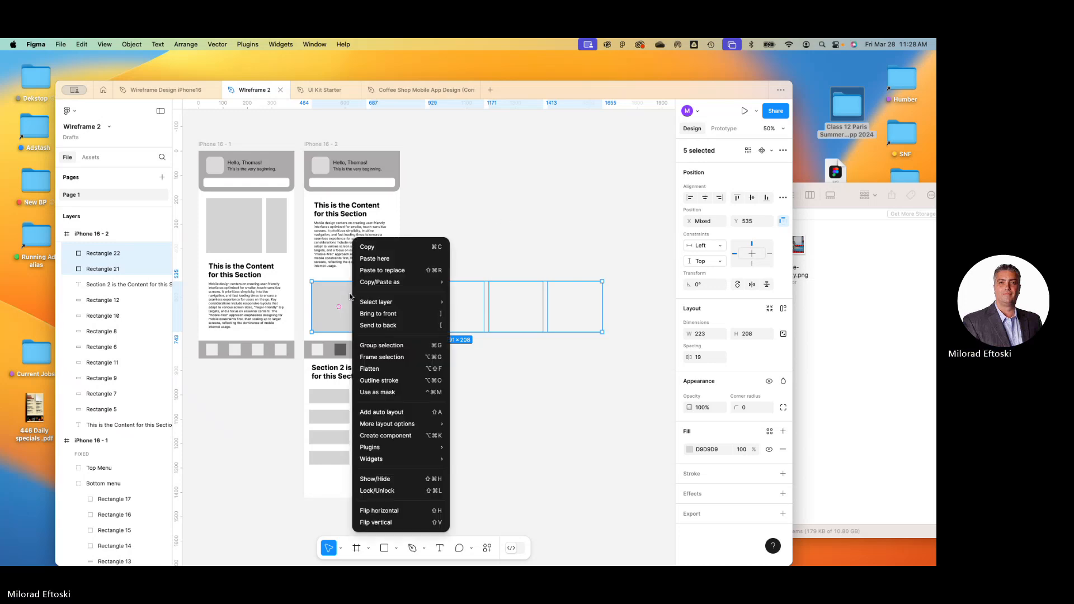
left_click(380, 360)
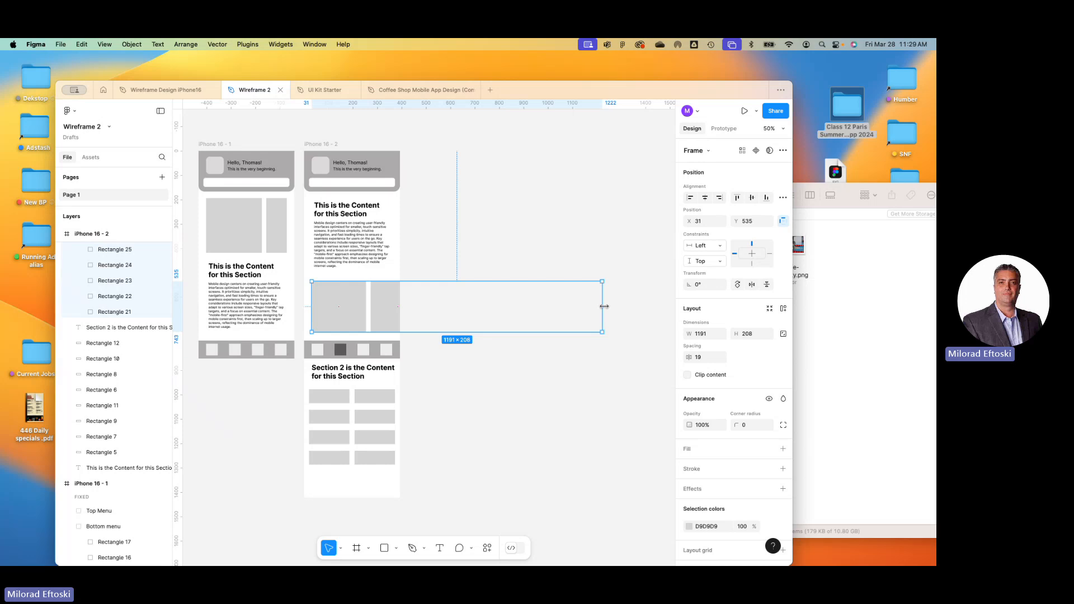
left_click_drag(604, 306, 389, 311)
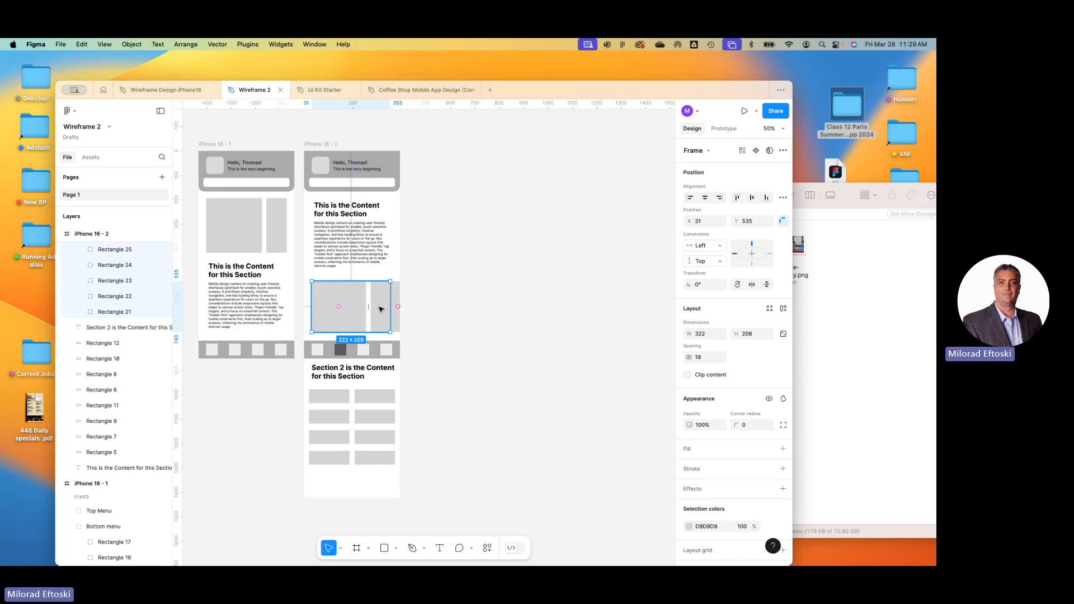
left_click(686, 375)
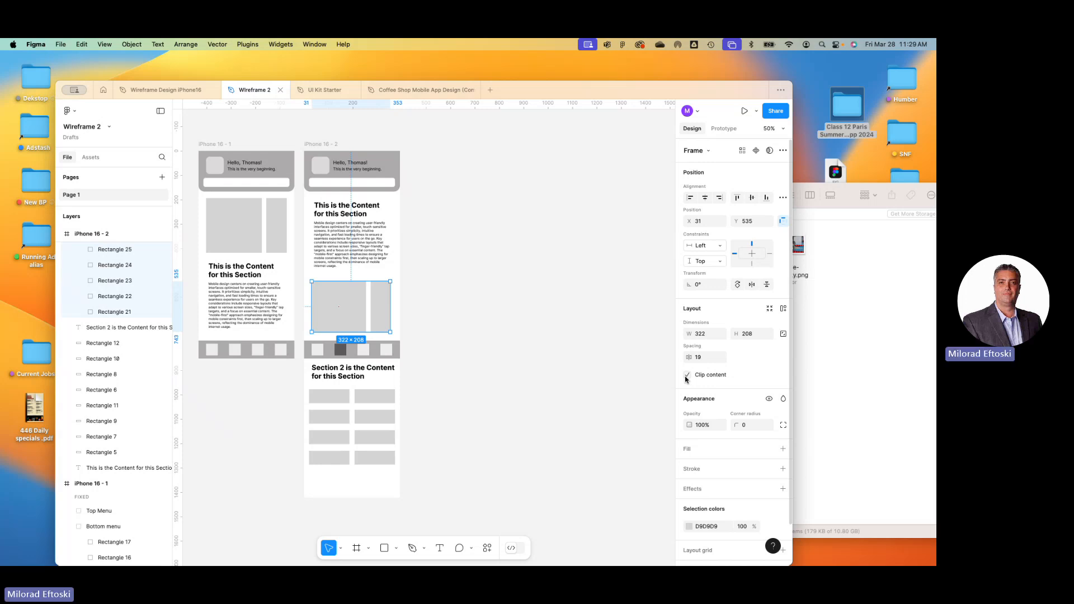
- Set the carousel frame's prototype scroll behavior to position Scroll with parent and overflow Horizontal
left_click(723, 129)
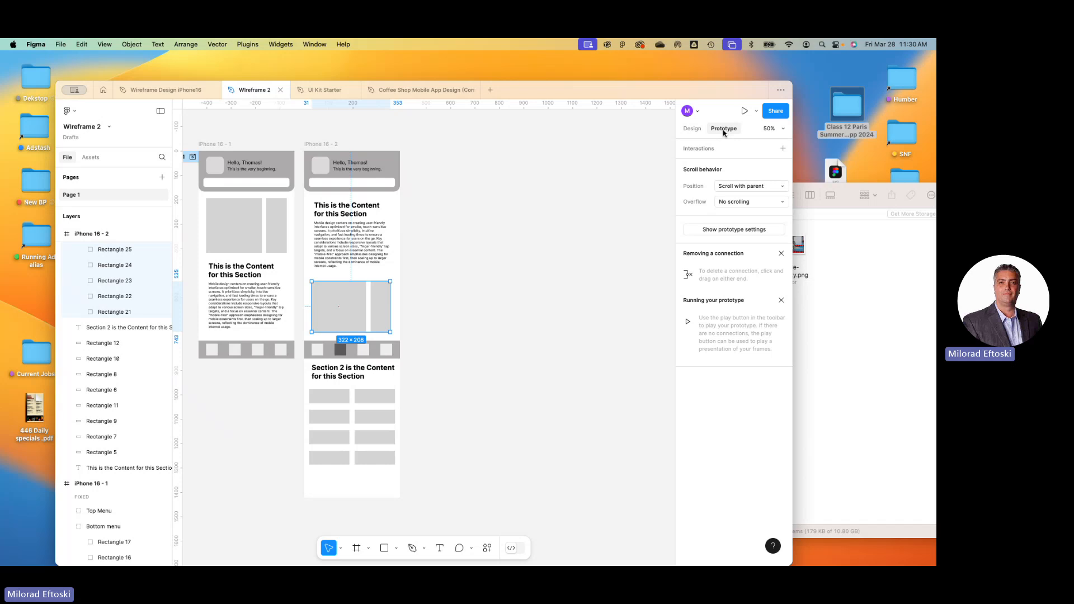
left_click(759, 188)
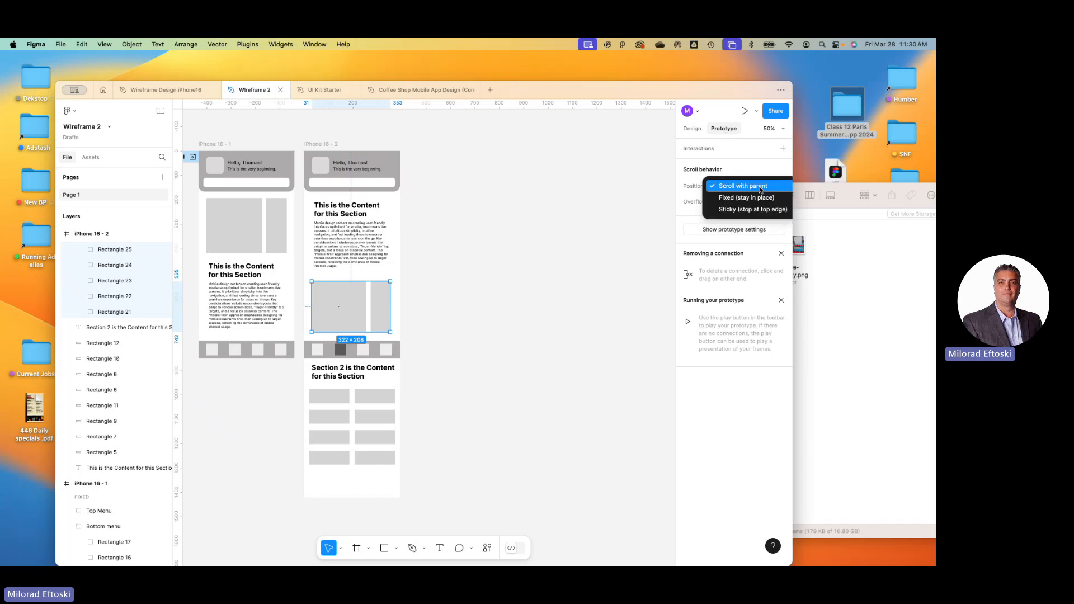
left_click(755, 187)
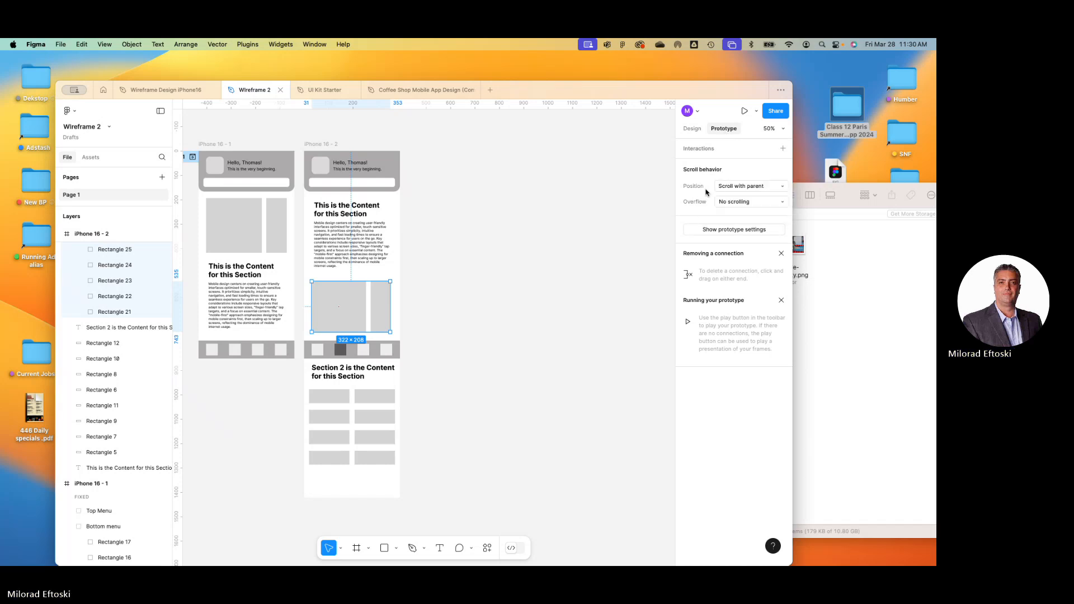
left_click(747, 189)
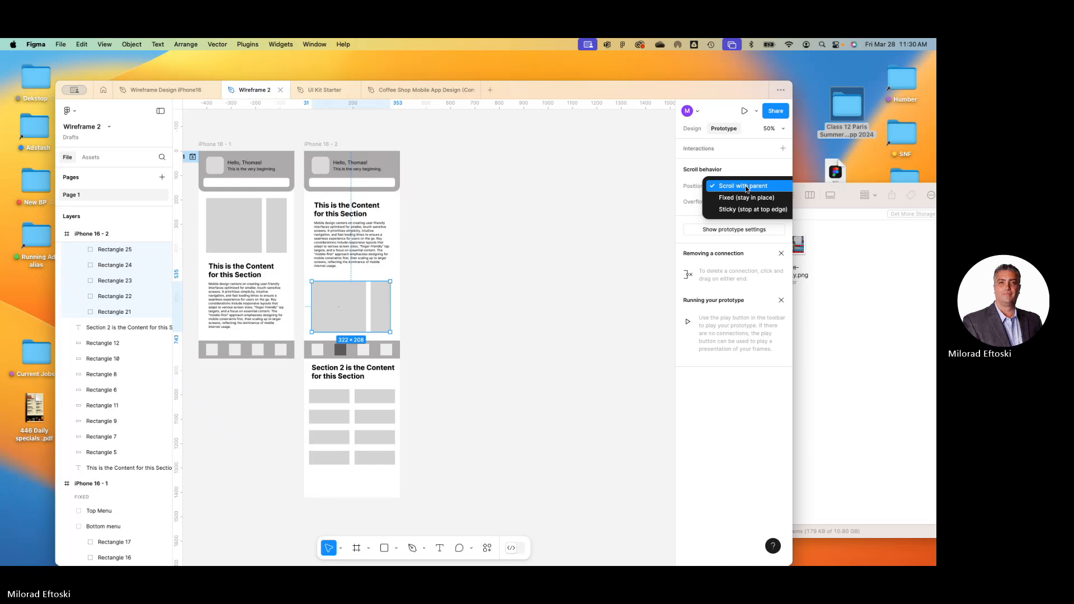
left_click(722, 189)
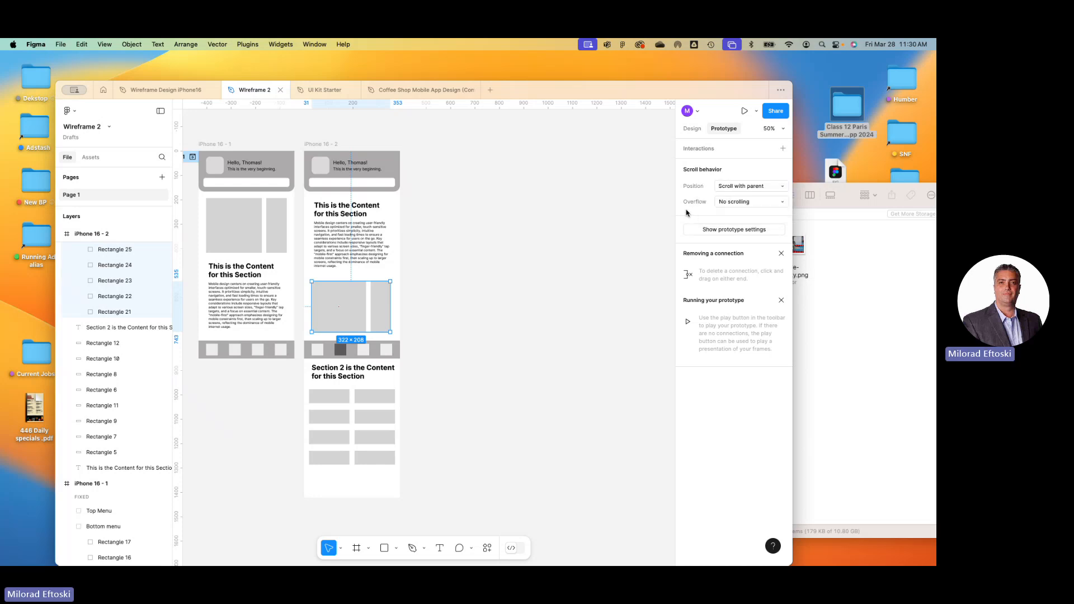
left_click(737, 203)
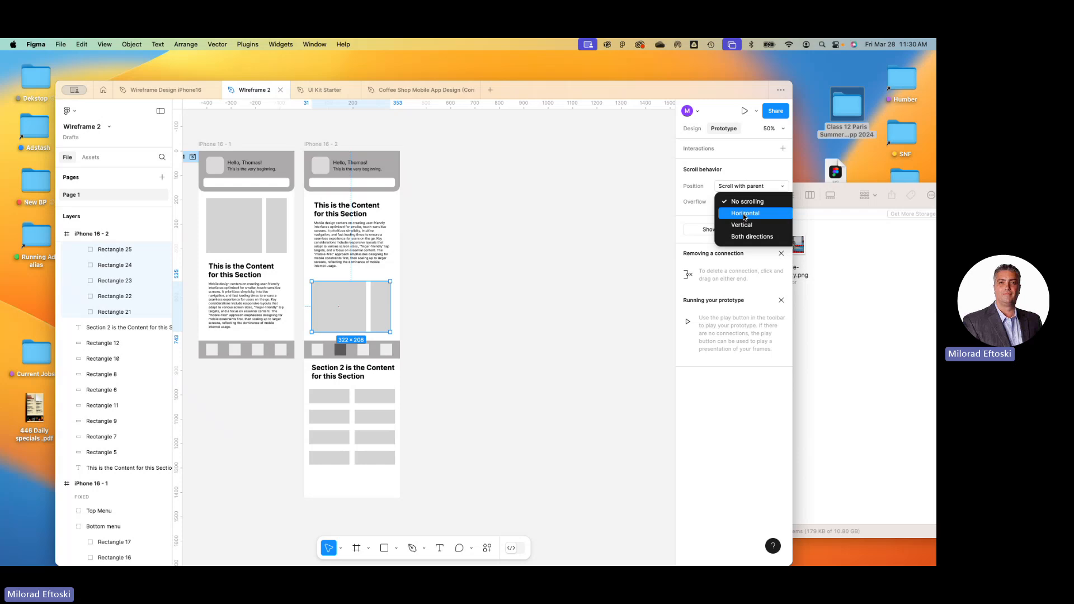
left_click(745, 216)
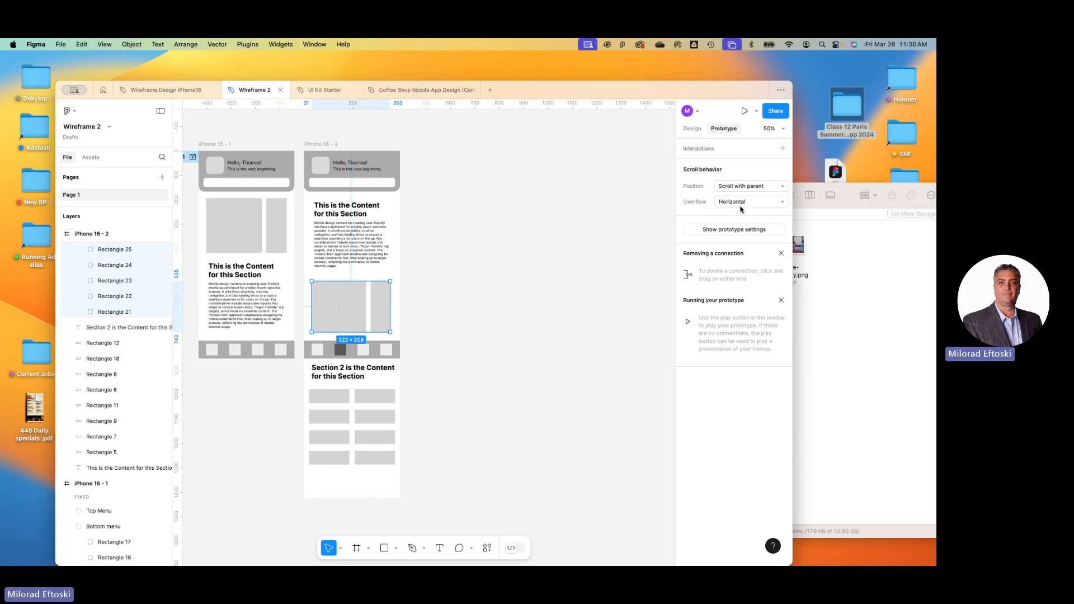
left_click(739, 204)
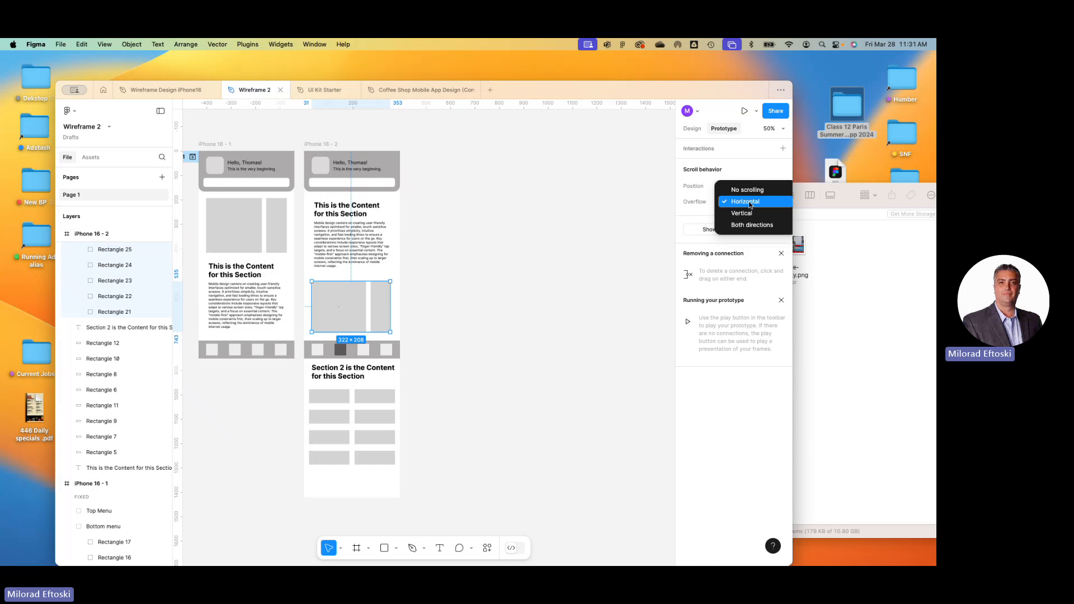
left_click(750, 203)
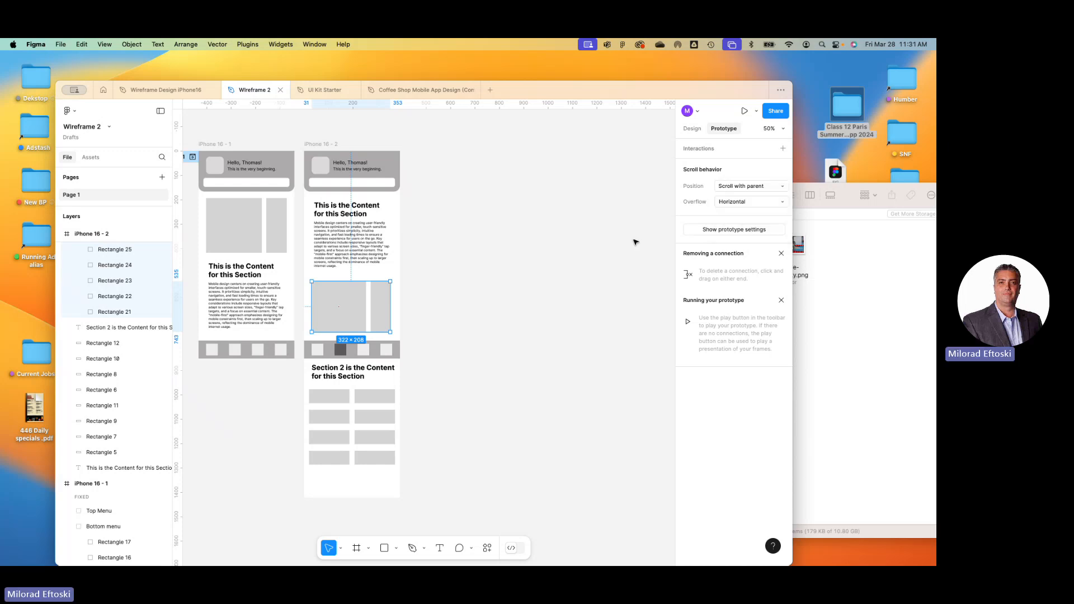
- Preview the iPhone 16 - 2 screen as a prototype, test vertical page scrolling and sideways swiping of the carousel, and close the preview
left_click(633, 242)
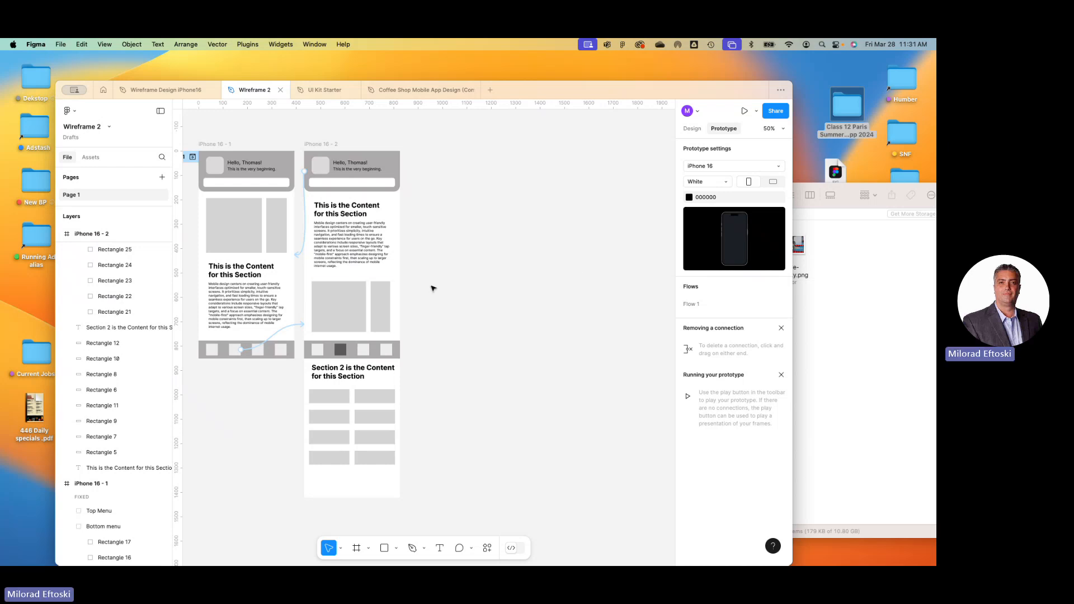
left_click(336, 298)
left_click(461, 289)
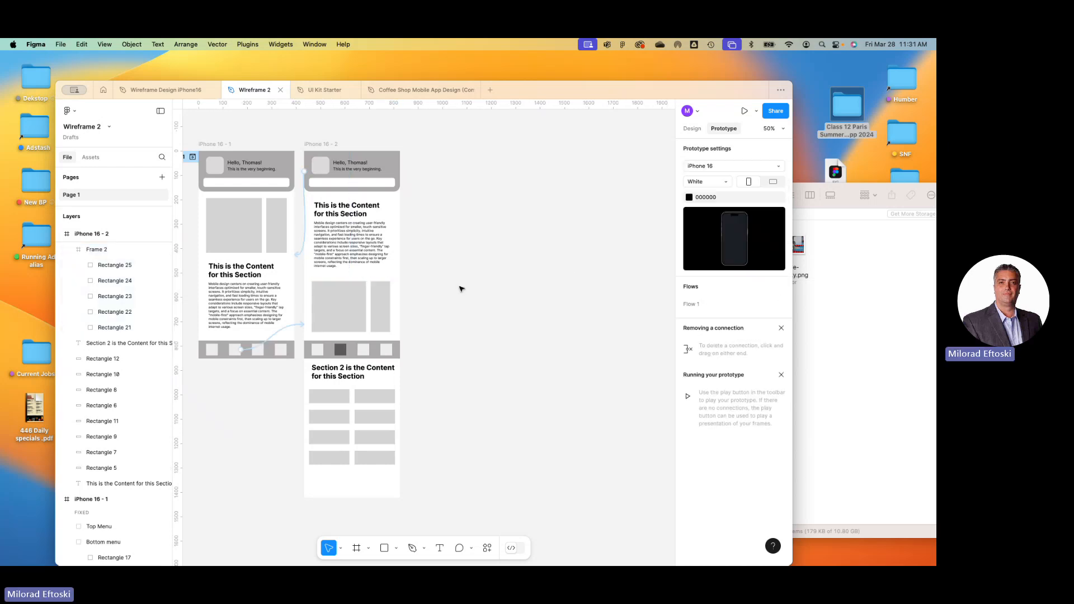
scroll(348, 162, "left", 1)
left_click(325, 145)
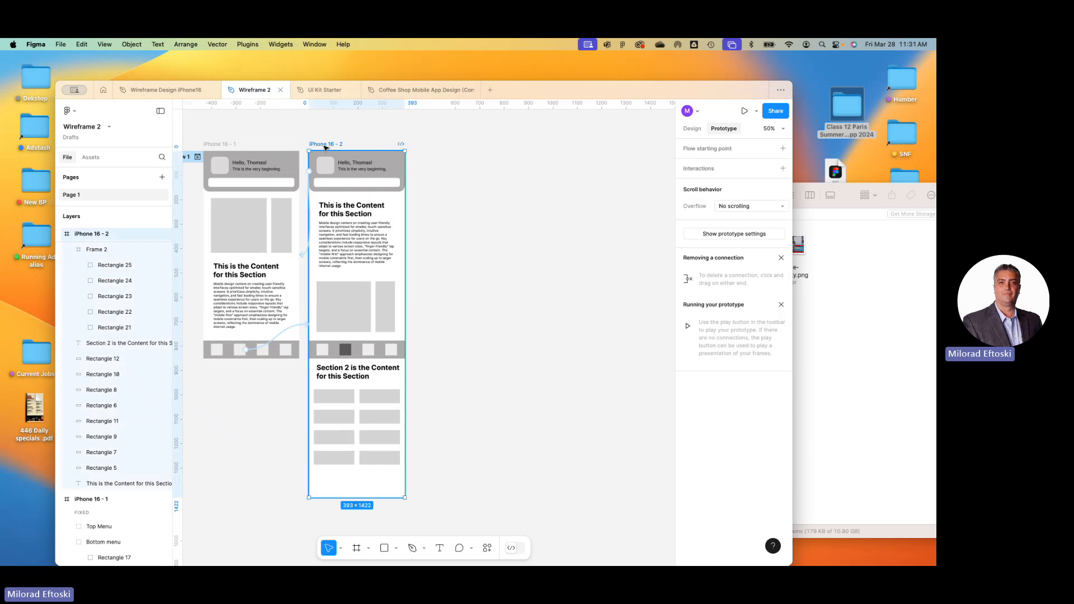
left_click(744, 110)
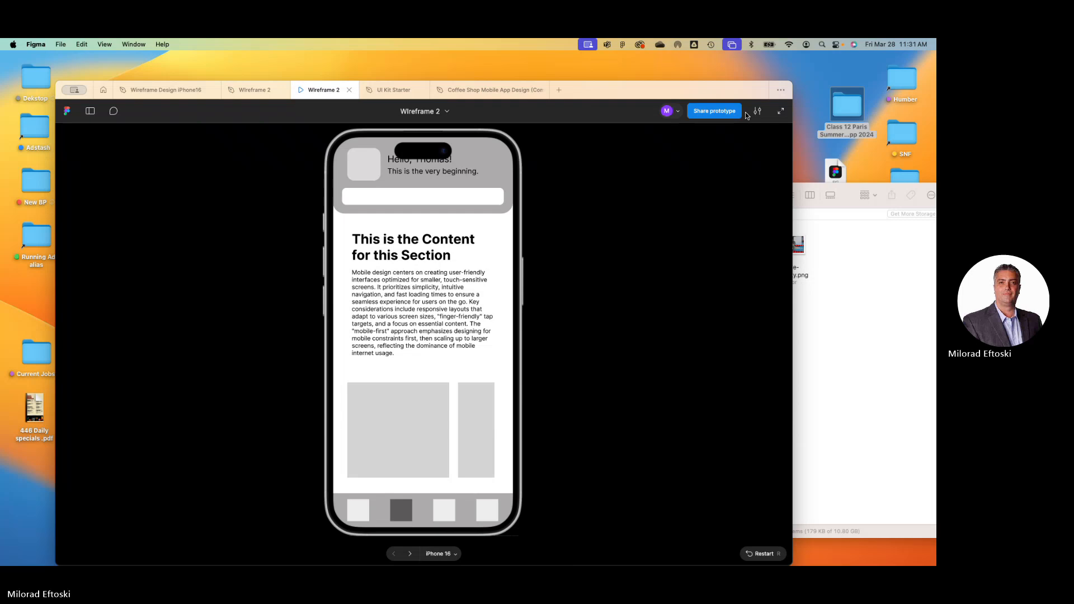
scroll(420, 332, "down", 5)
scroll(420, 332, "up", 3)
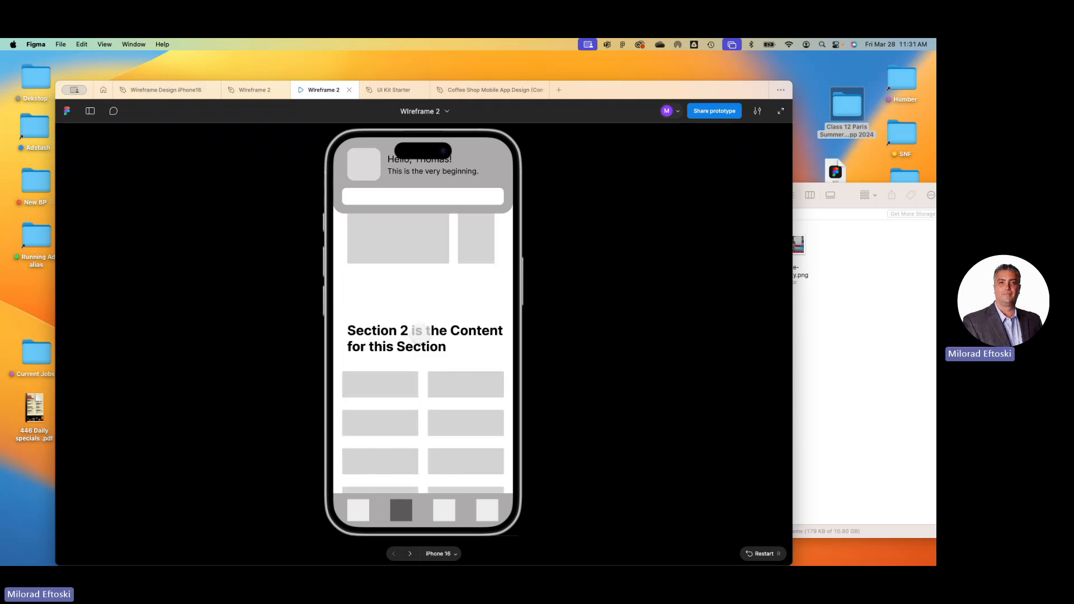
scroll(420, 332, "up", 2)
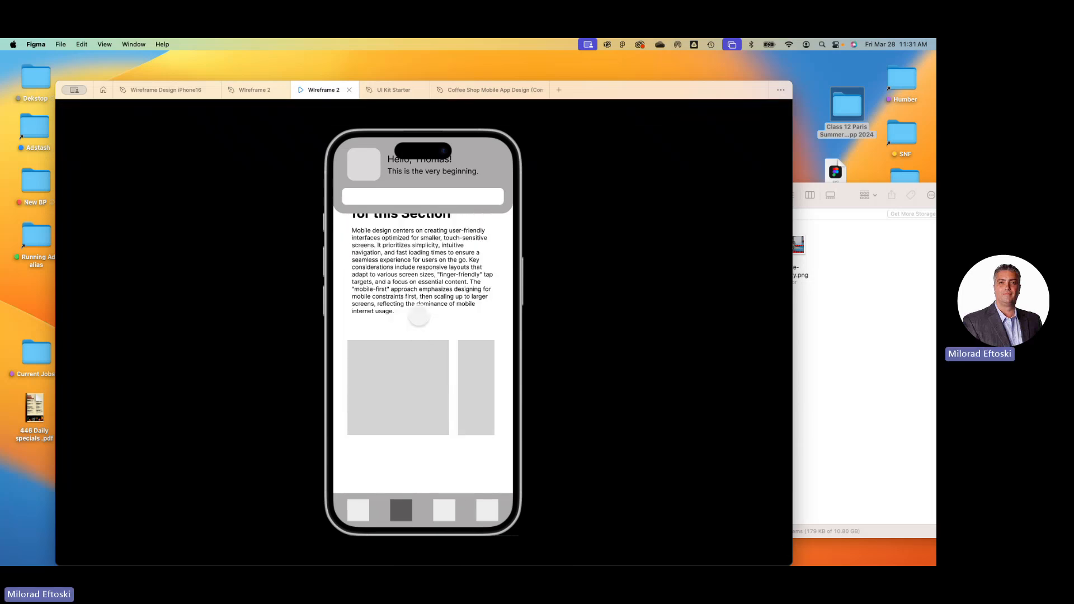
left_click_drag(450, 386, 425, 384)
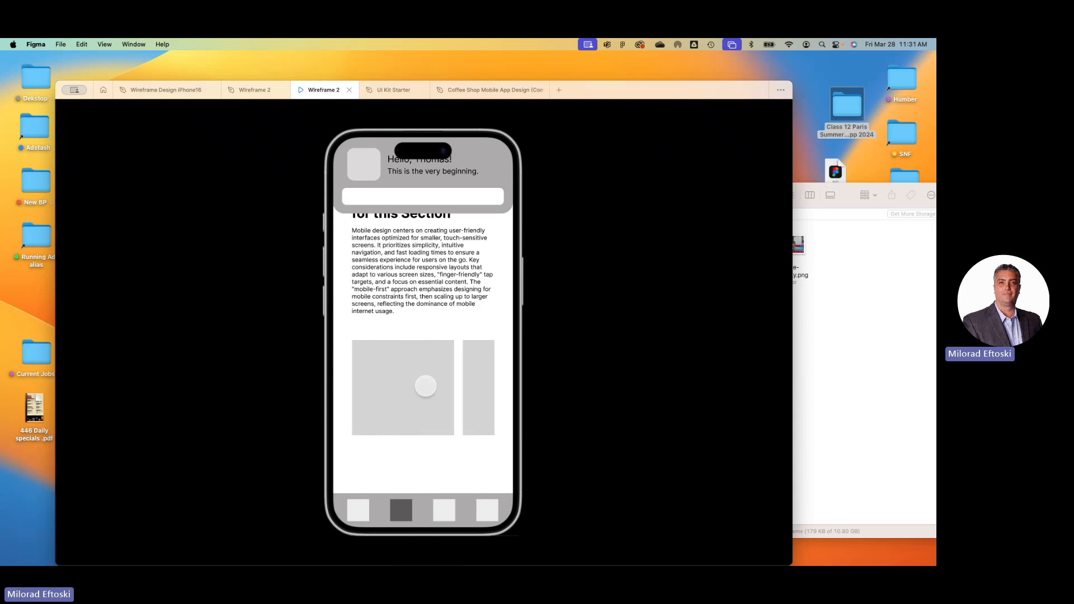
scroll(425, 387, "up", 2)
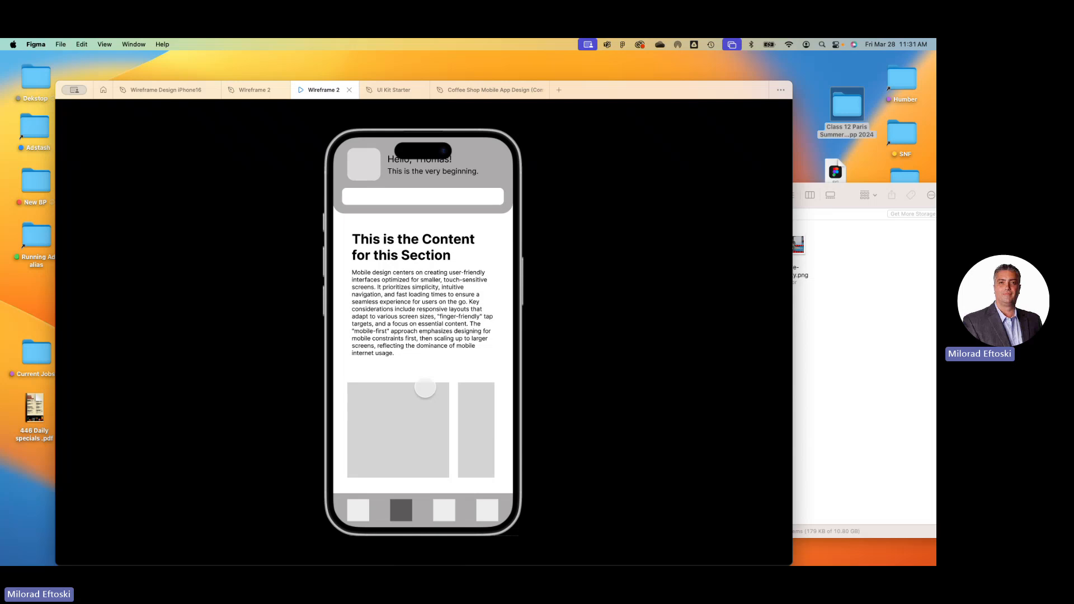
left_click(349, 89)
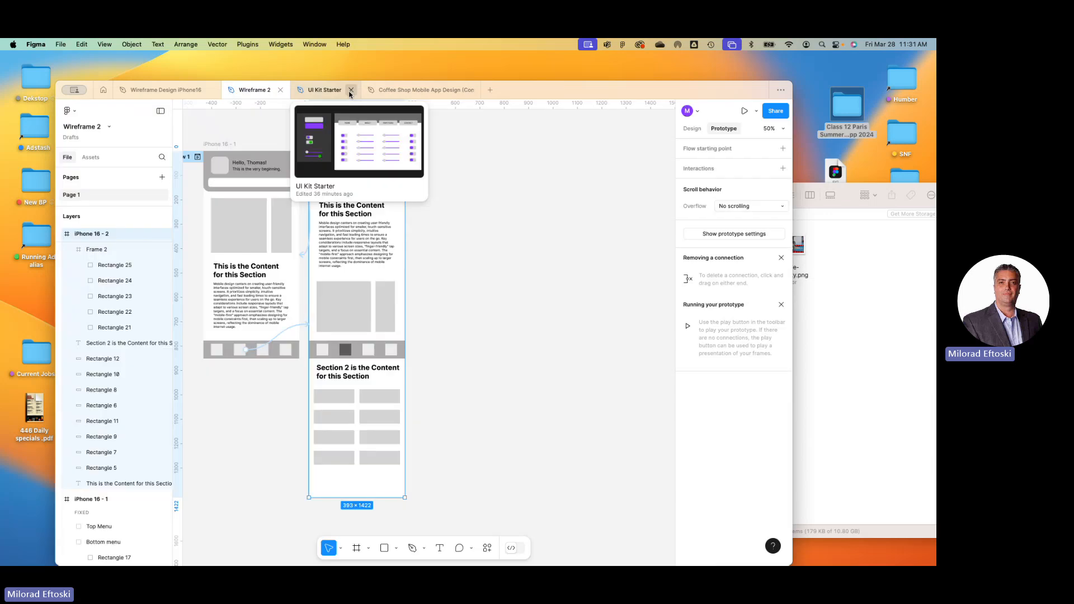
- Select the first rectangle inside the carousel frame and move usain bolt.png to an empty spot in the Class 12 Paris Summer Olympics App folder in Finder
left_click(341, 307)
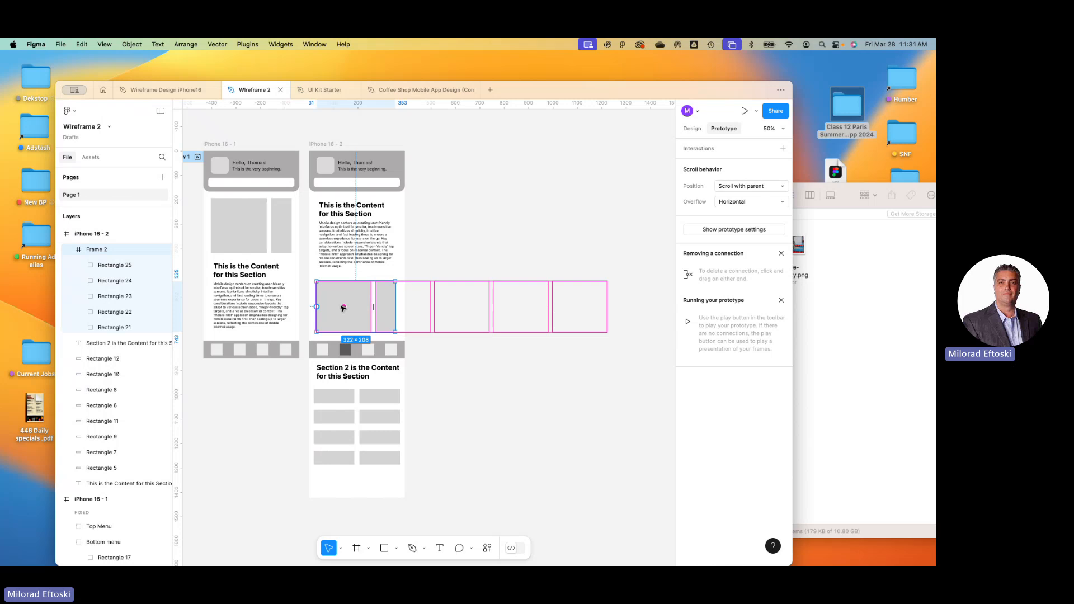
double_click(343, 308)
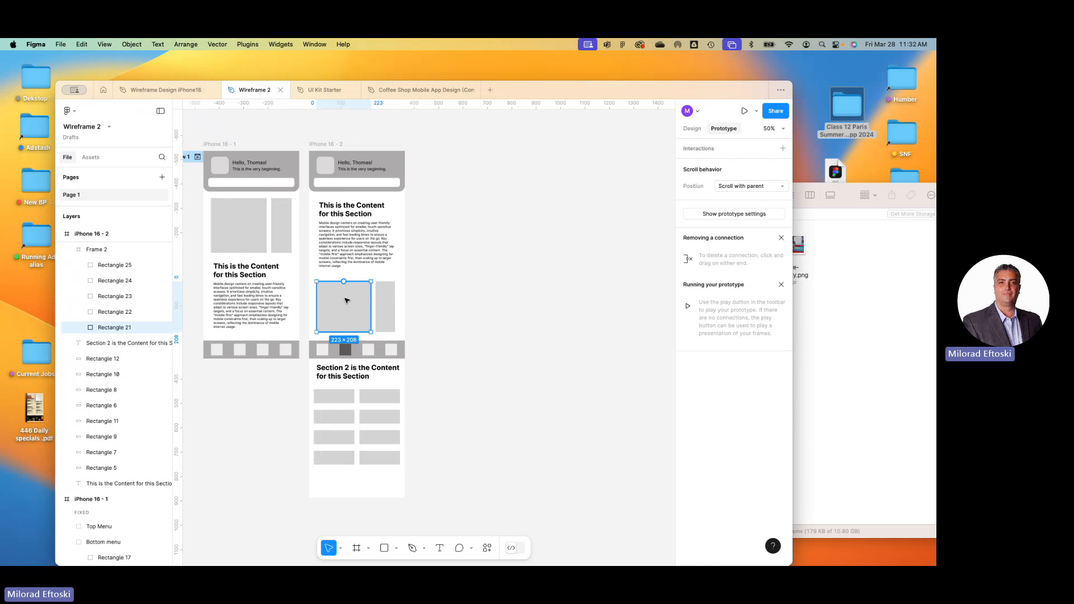
left_click(477, 351)
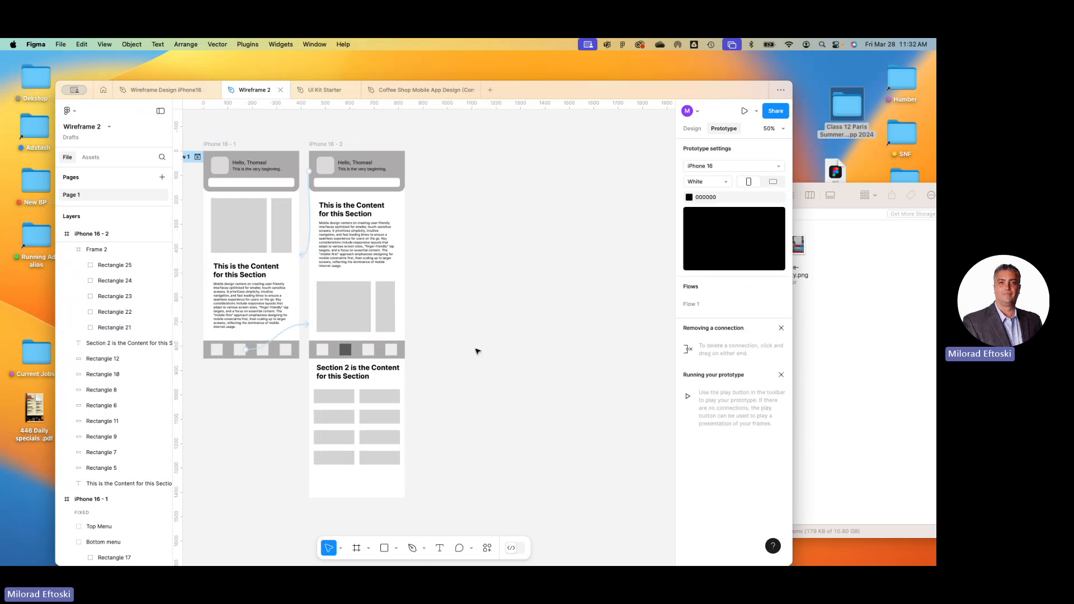
left_click(358, 312)
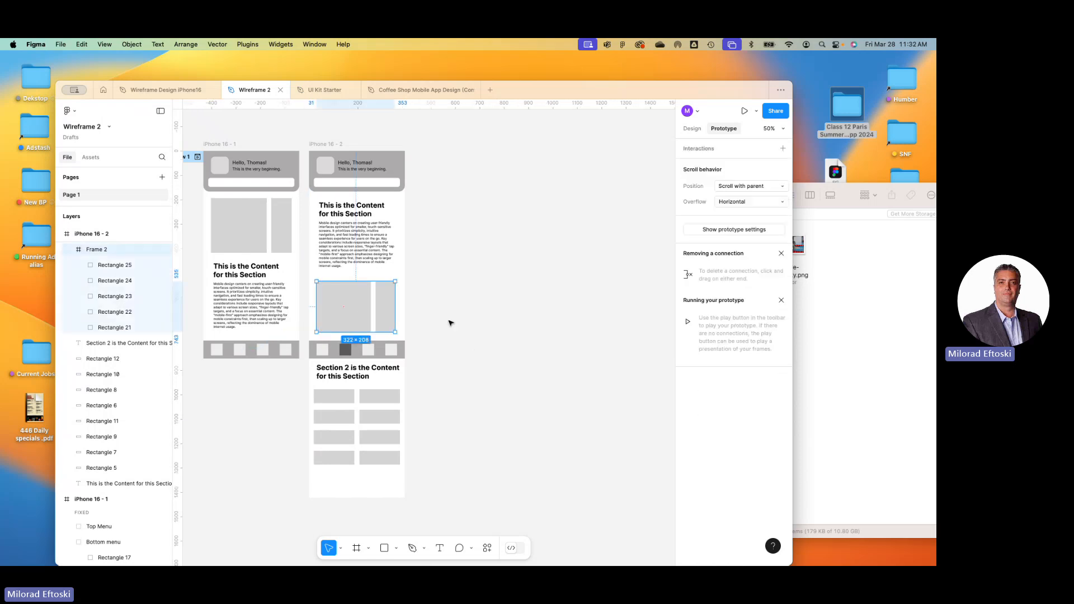
left_click(357, 314)
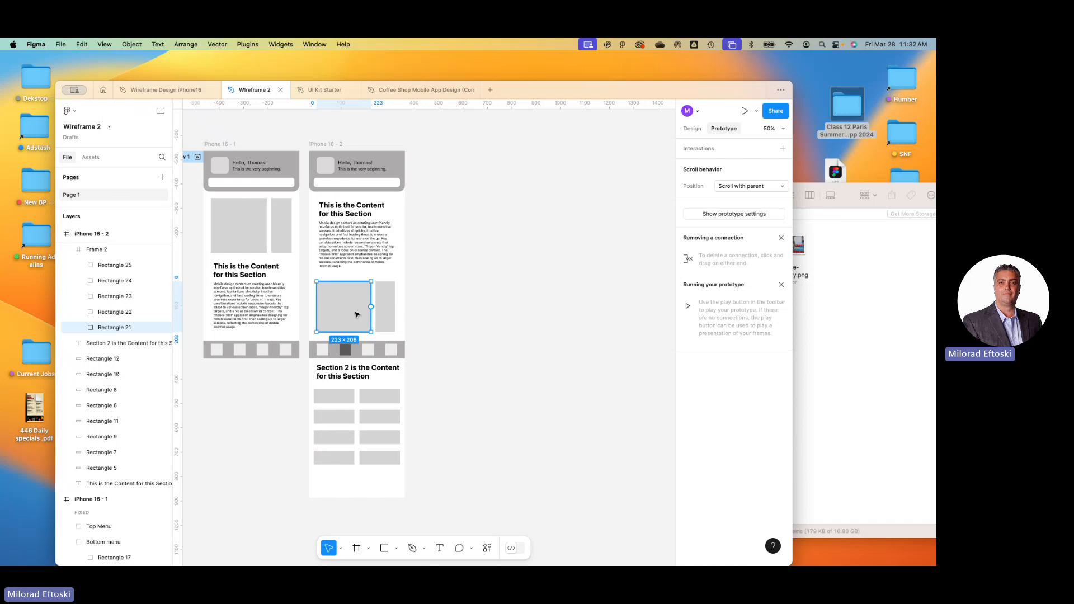
left_click(800, 322)
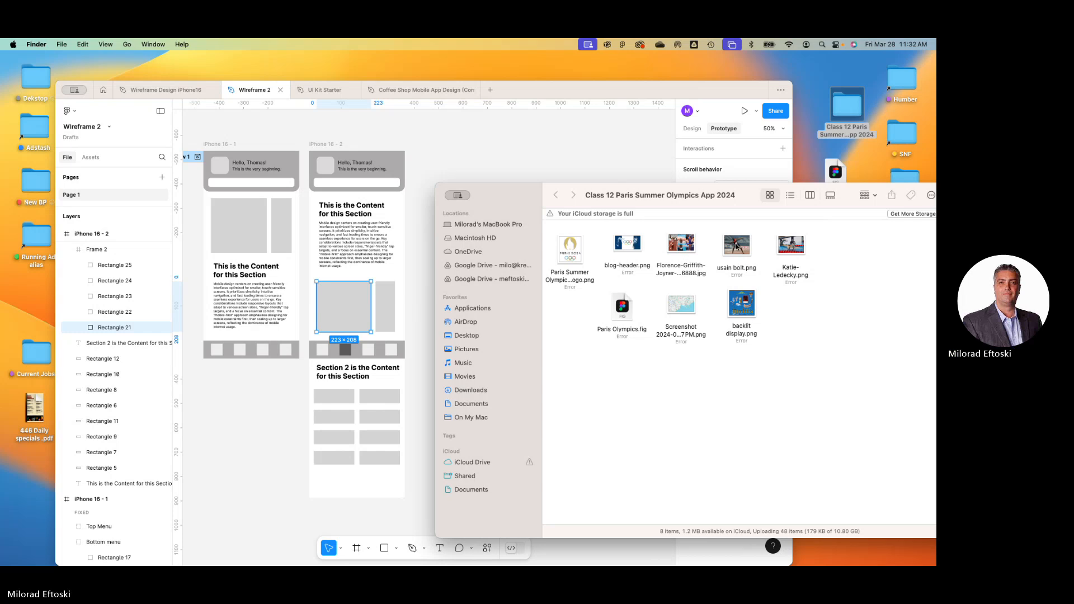
left_click_drag(736, 246, 861, 299)
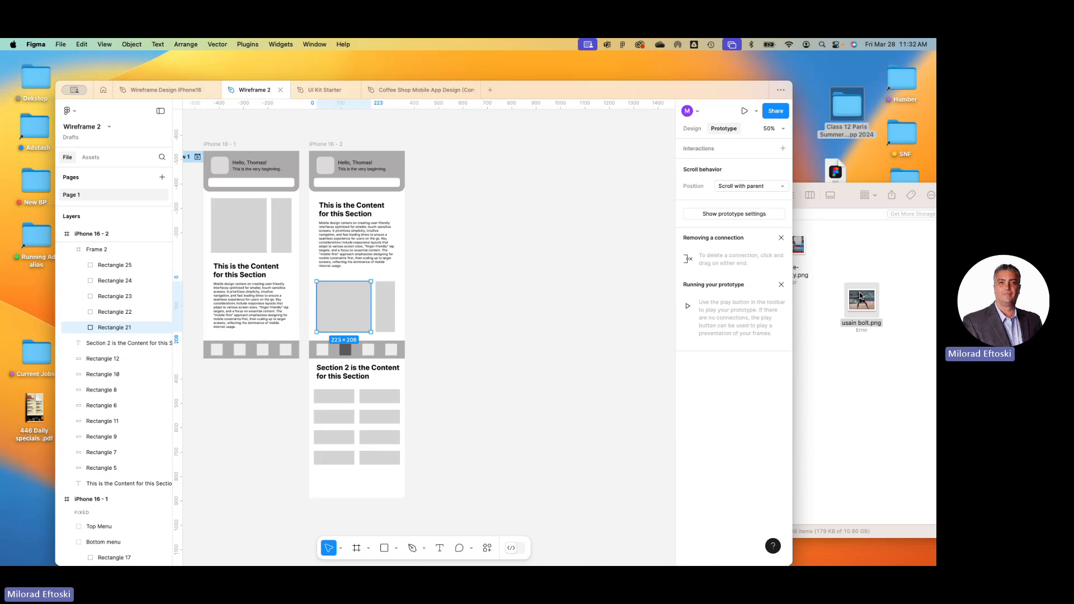
- Replace the first carousel rectangle's solid fill with an image fill using usain bolt.png uploaded from the computer
left_click(693, 129)
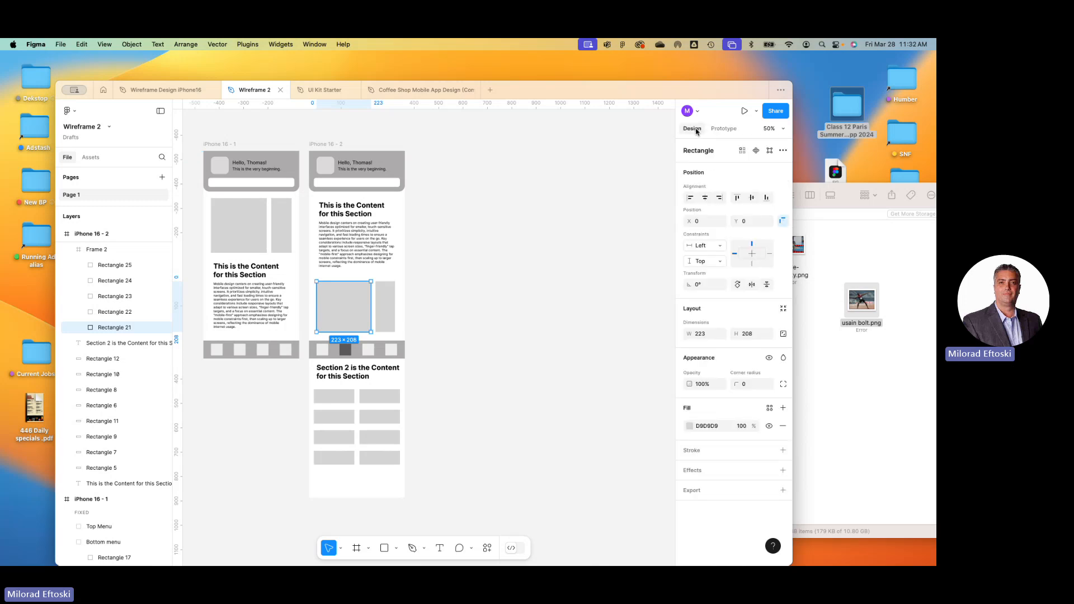
left_click(689, 428)
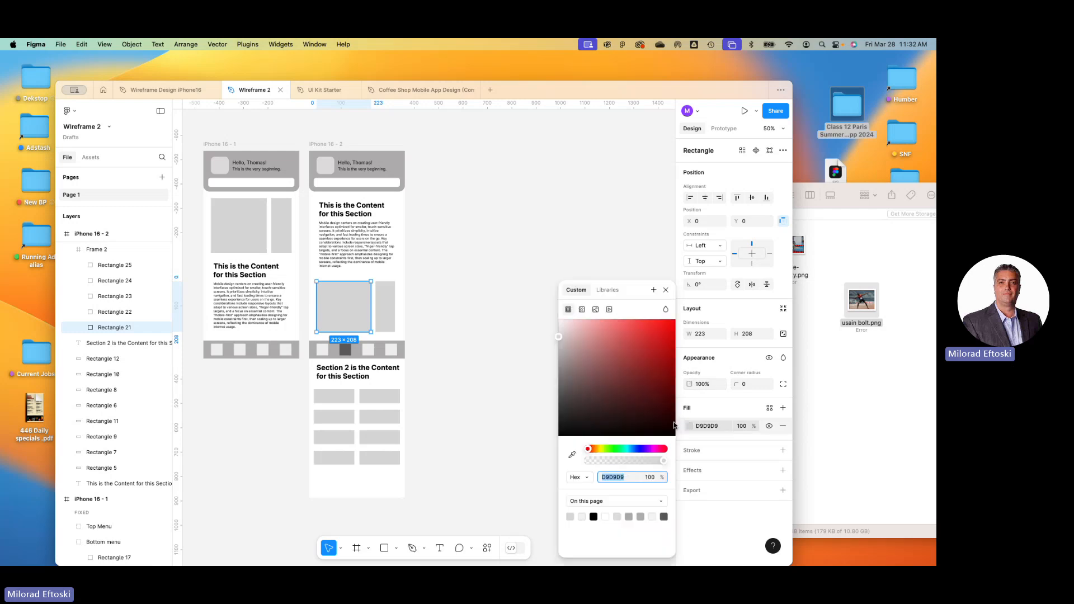
left_click(594, 310)
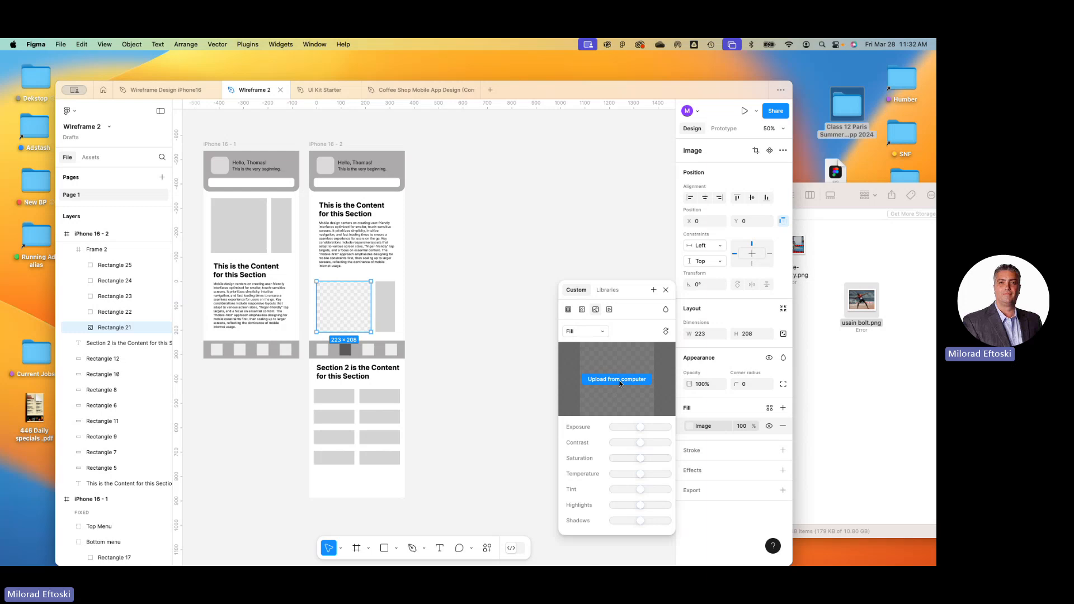
left_click(620, 380)
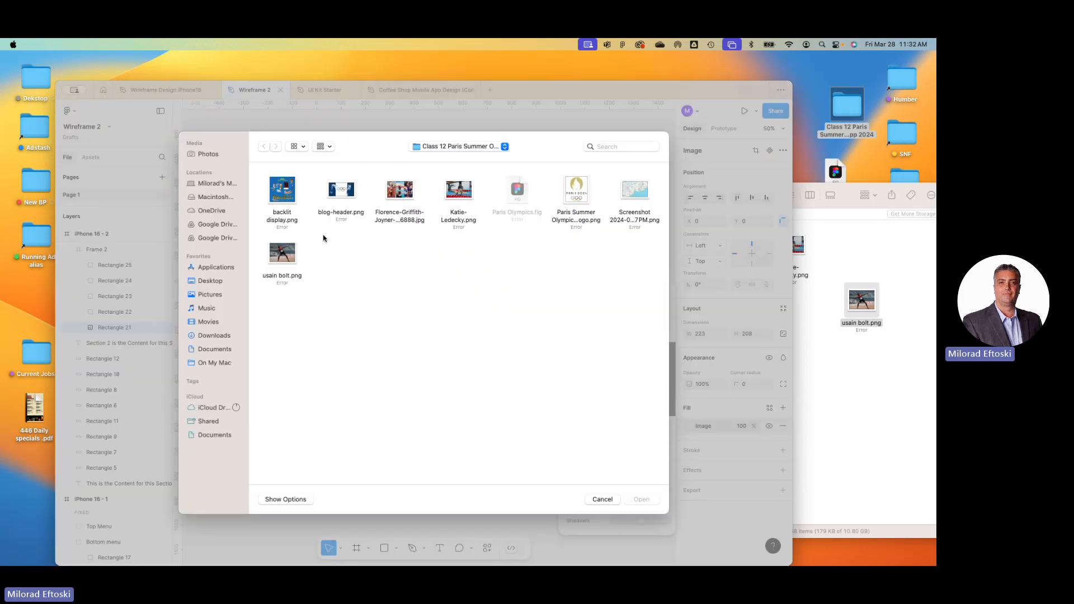
left_click(283, 252)
double_click(282, 251)
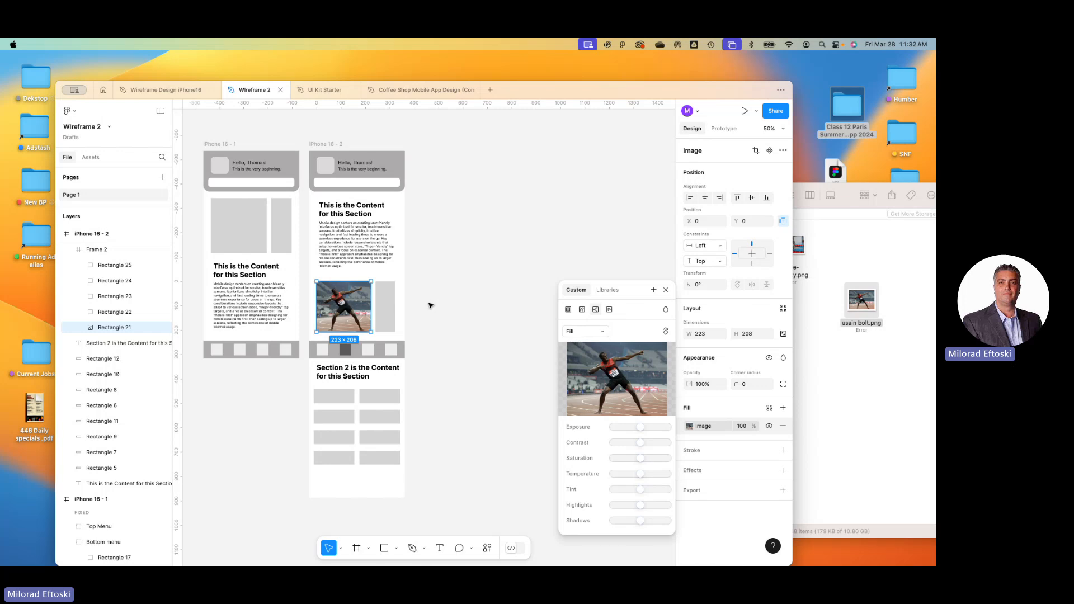
- Replace the second carousel rectangle's solid fill with an image fill using Katie-Ledecky.png uploaded from the computer
double_click(392, 310)
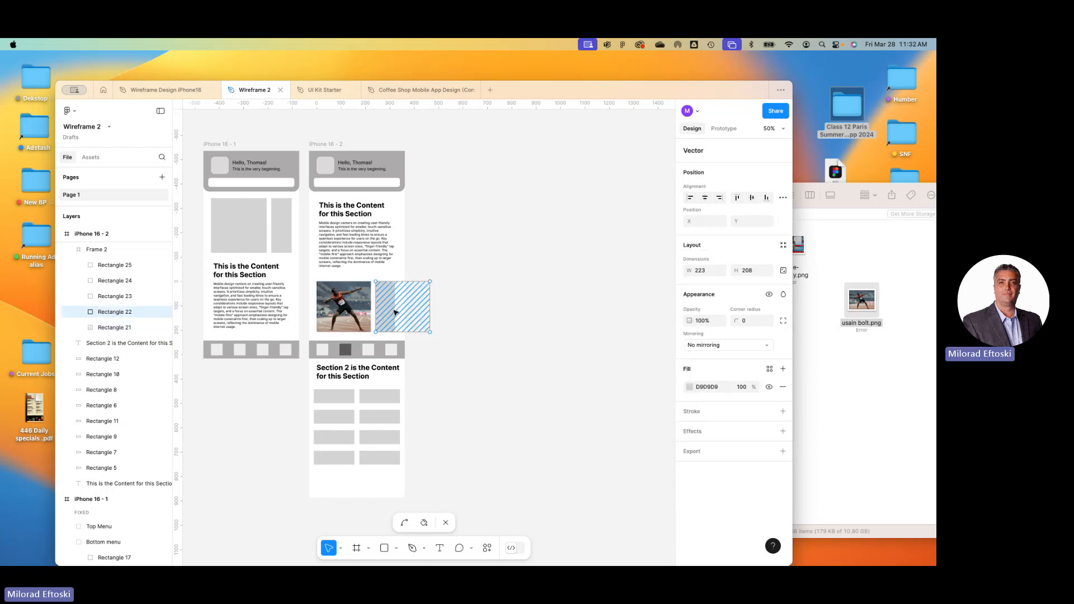
left_click(689, 387)
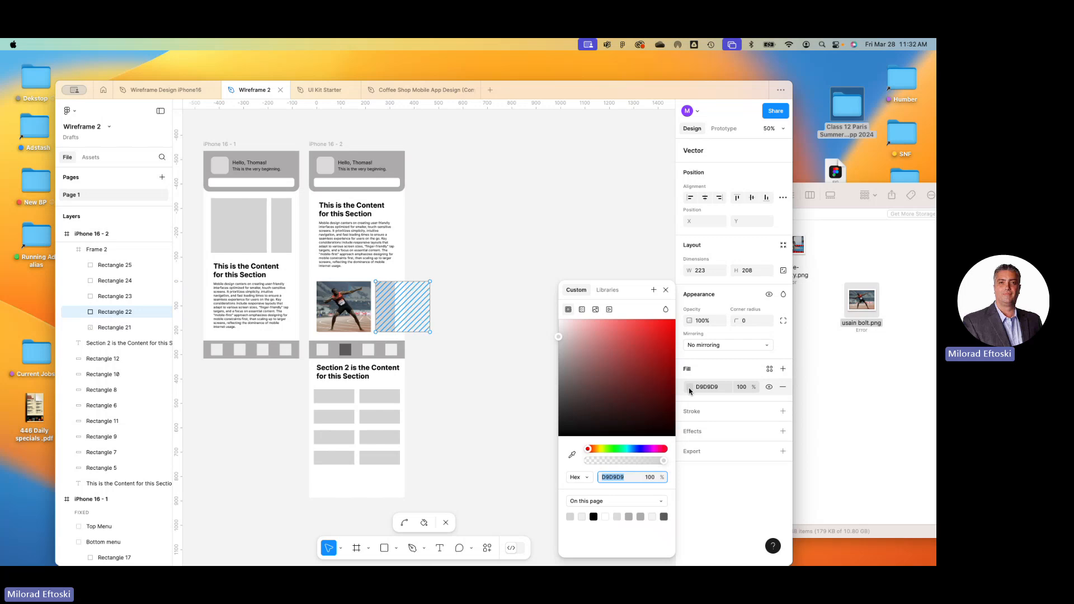
left_click(595, 309)
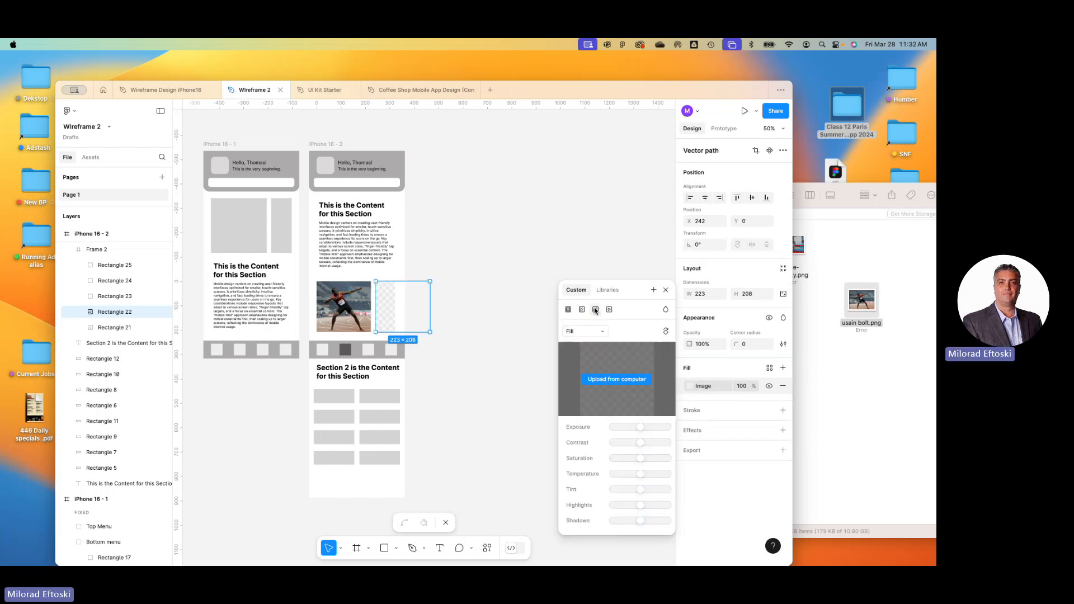
left_click(608, 378)
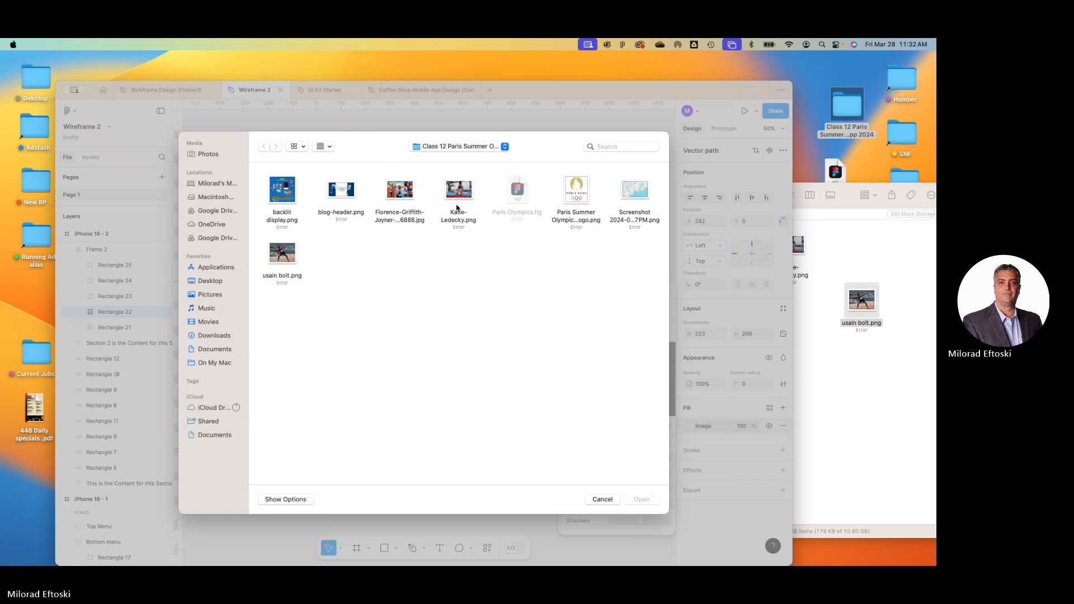
left_click(436, 210)
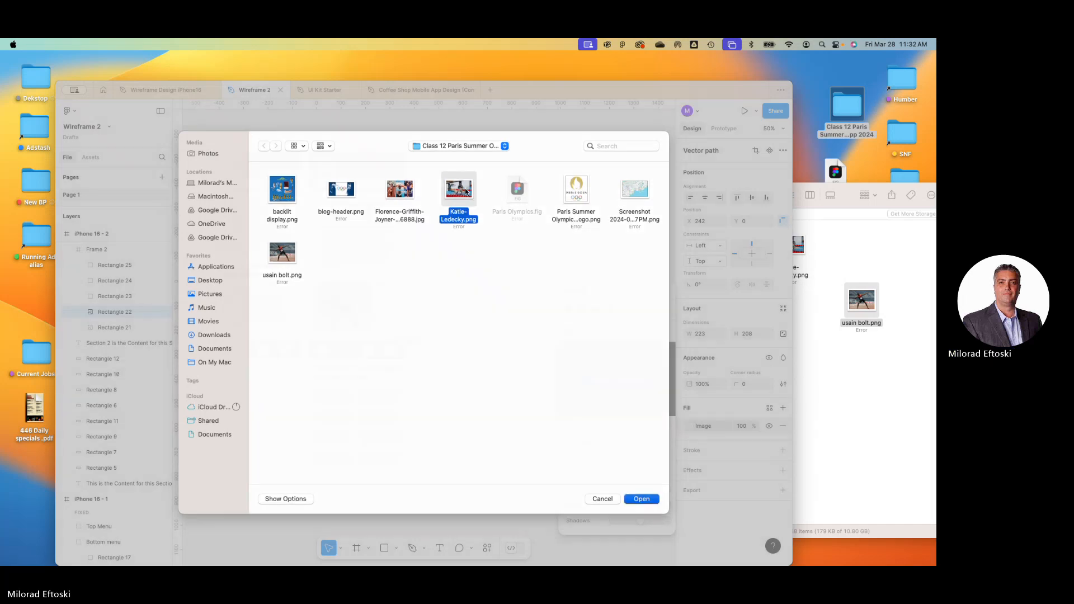
double_click(466, 192)
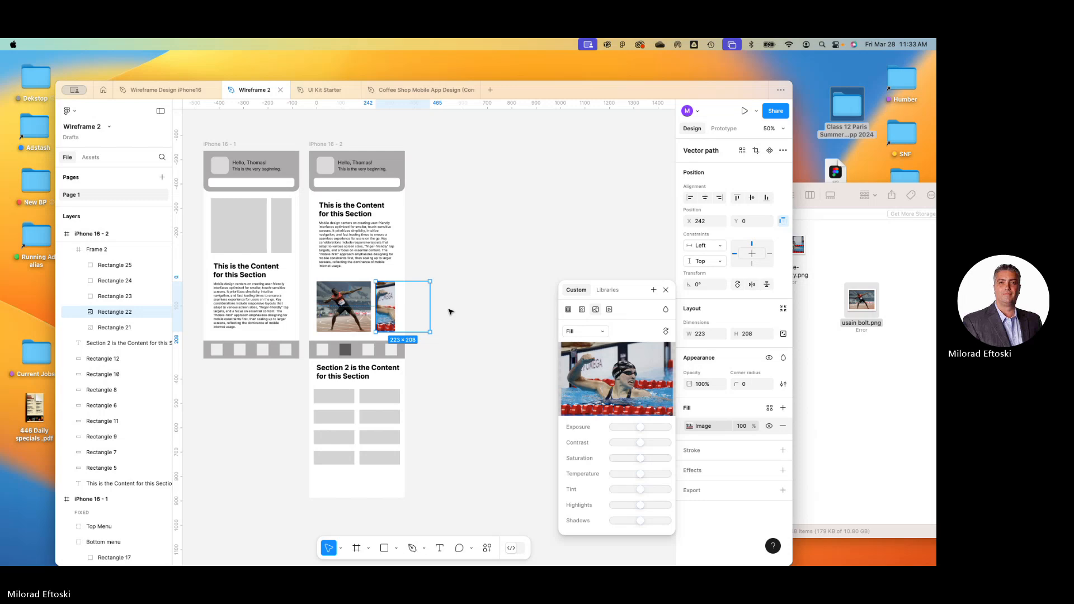
left_click(450, 312)
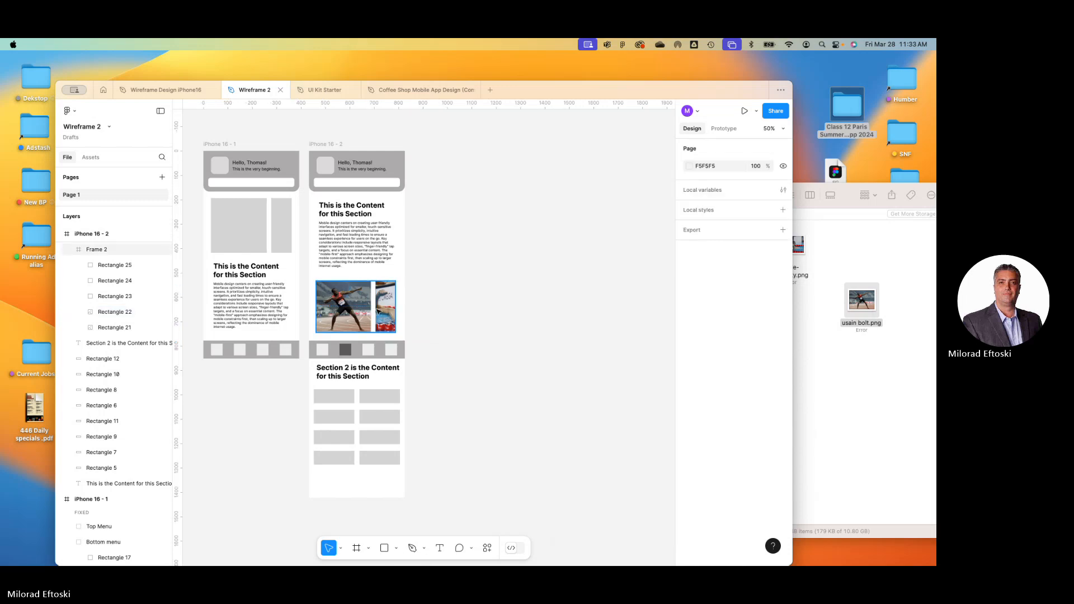
- Replace the solid fill of Rectangle 23 in the carousel frame with an image fill using the Florence-Griffith-Joyner JPG uploaded from the computer
left_click(103, 283)
left_click(97, 297)
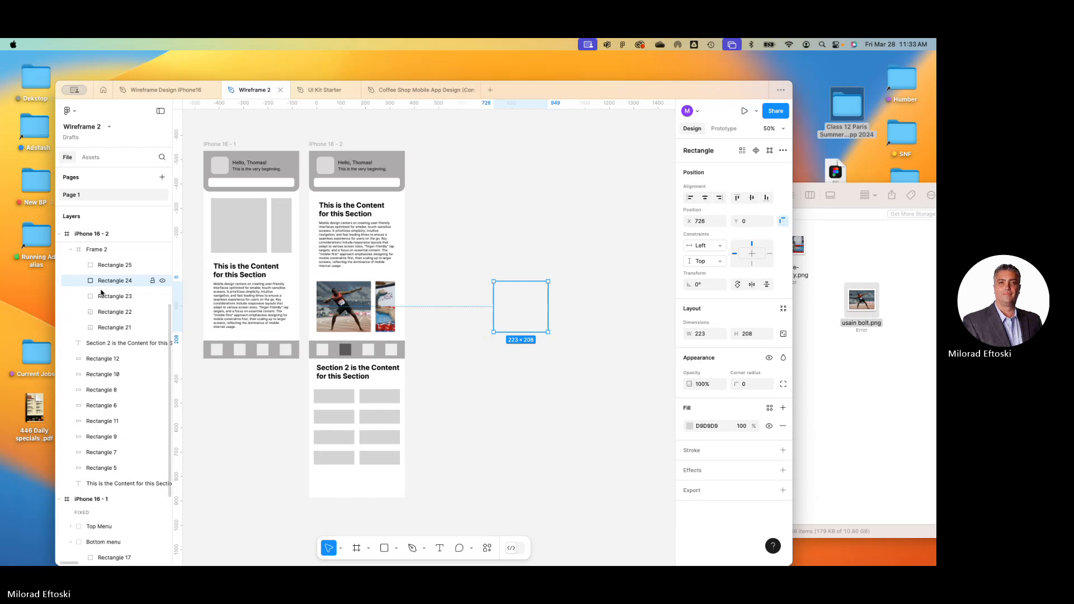
left_click(104, 311)
left_click(106, 297)
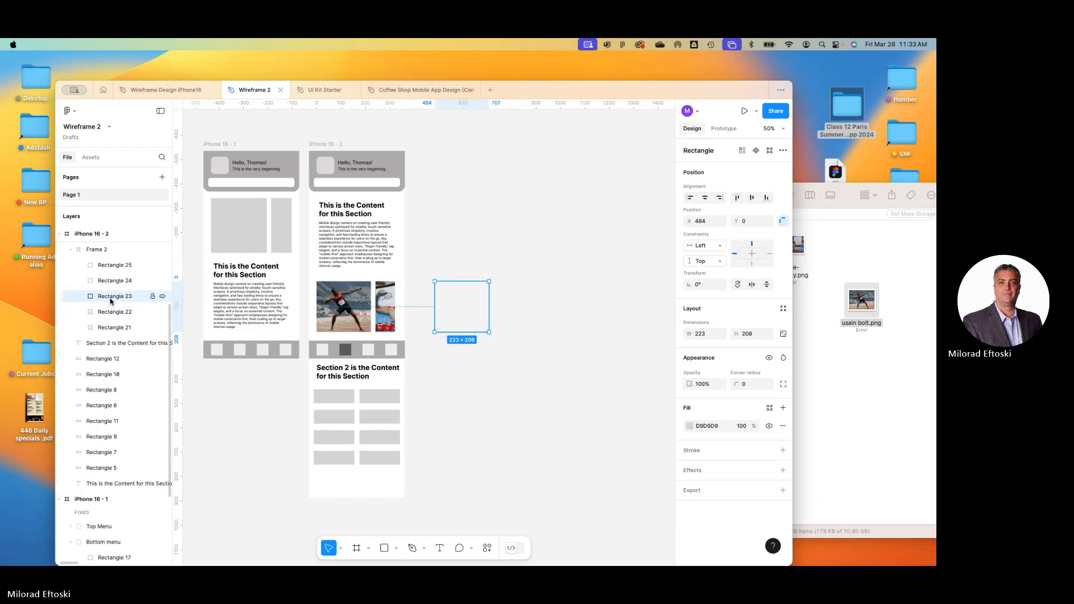
left_click(690, 426)
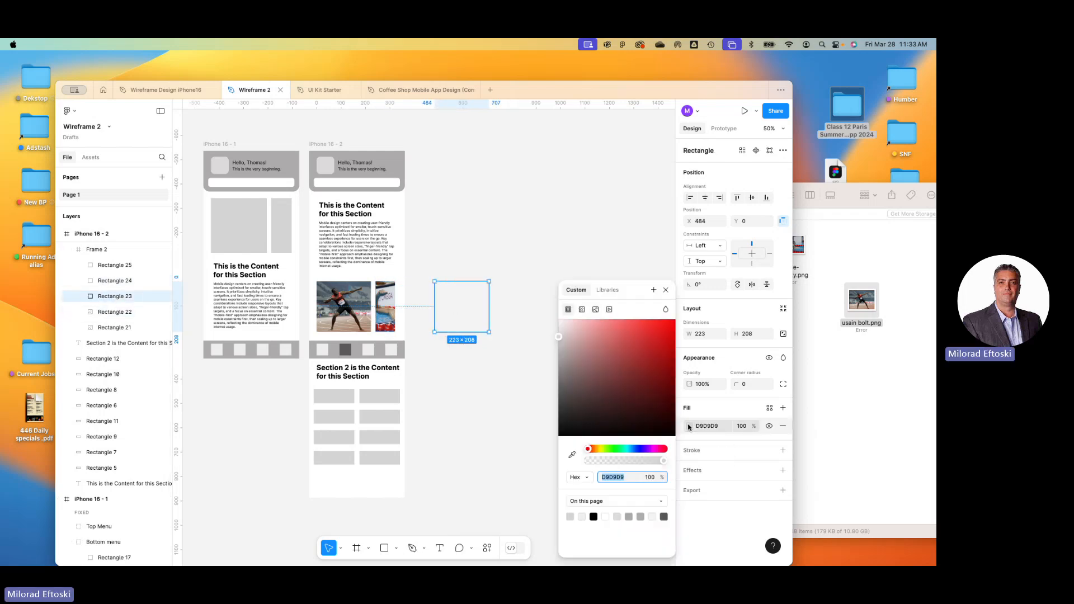
left_click(595, 311)
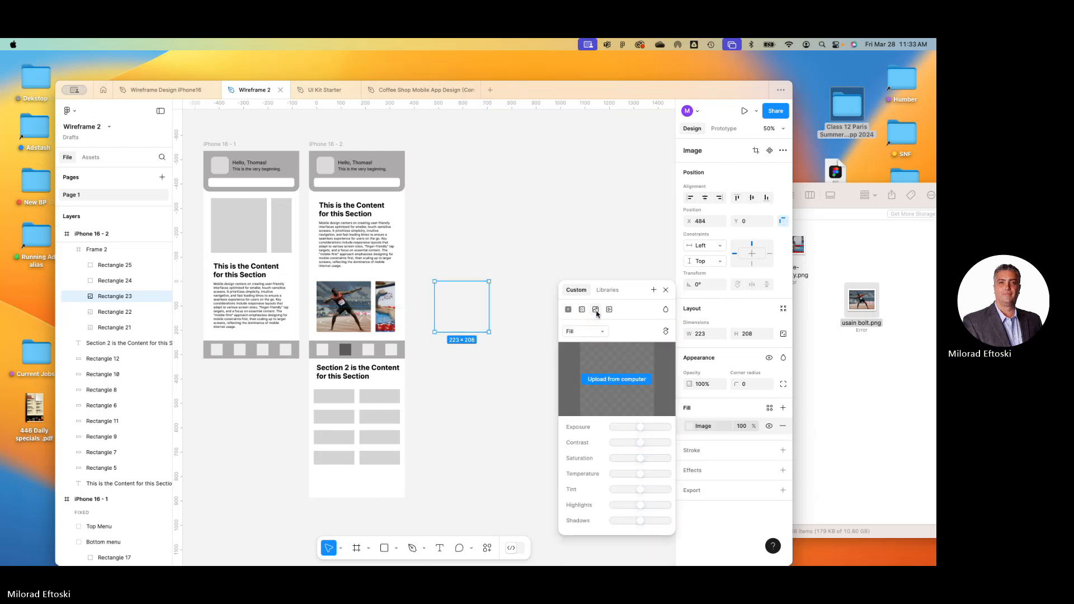
left_click(611, 382)
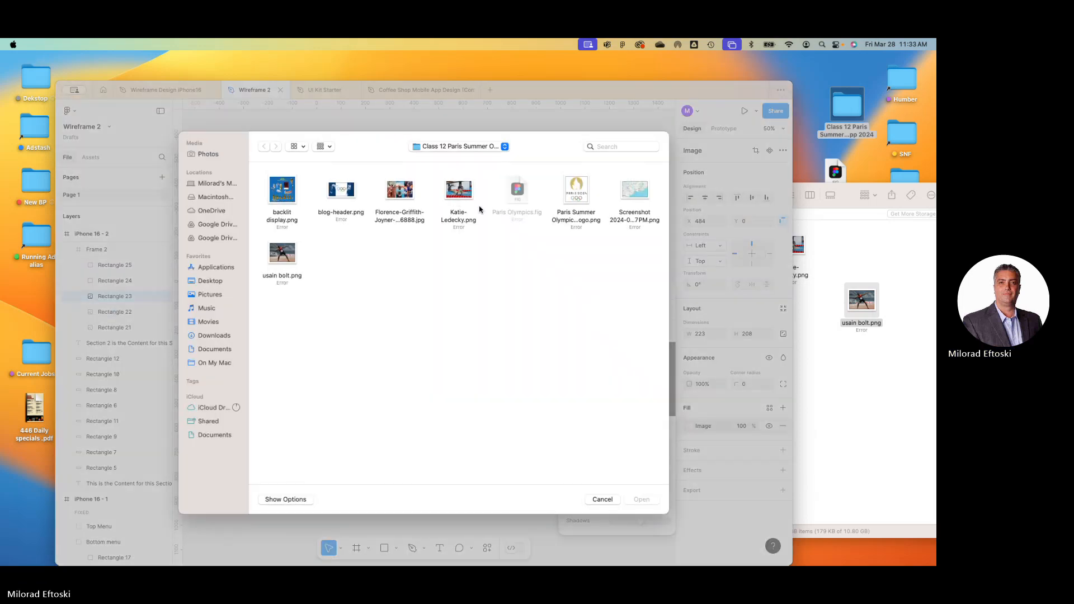
left_click(602, 499)
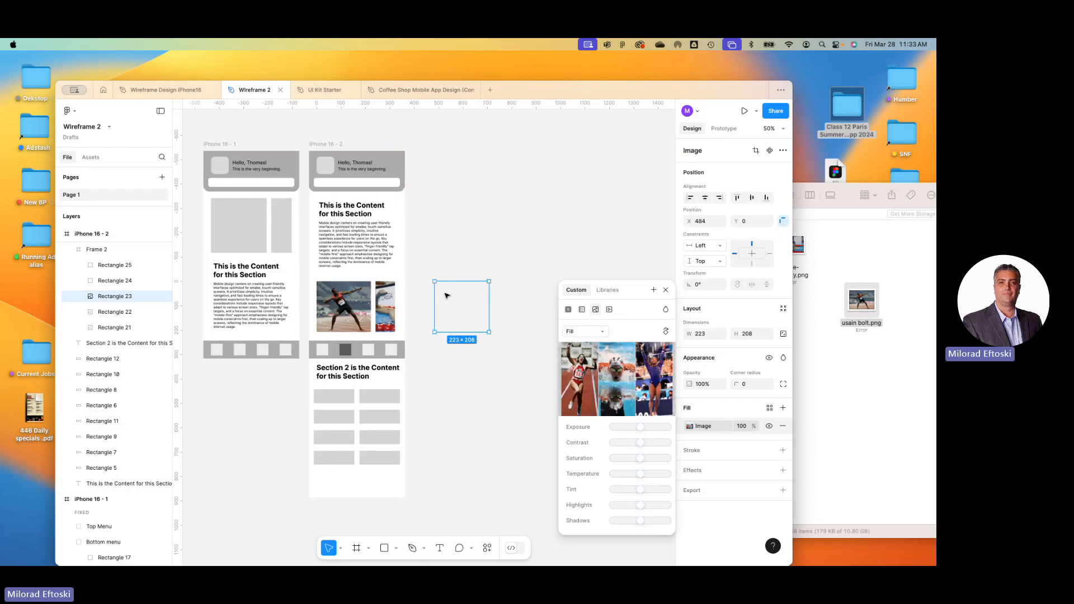
- Move Rectangle 23 out of the carousel frame over Section 2 of the iPhone 16 - 2 screen and undo the move
left_click_drag(451, 304, 350, 387)
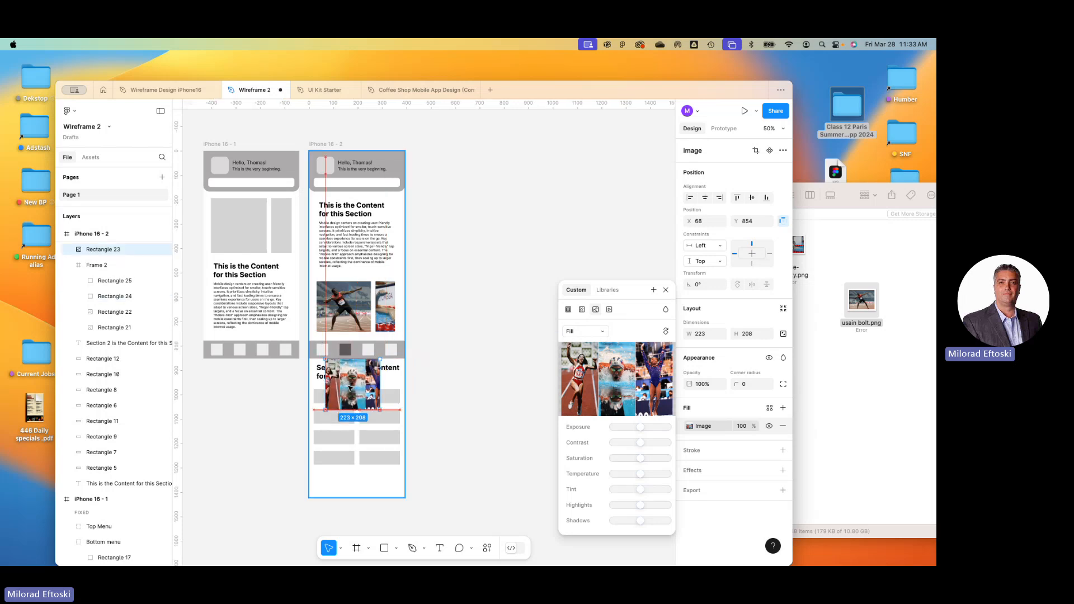
key("super+z")
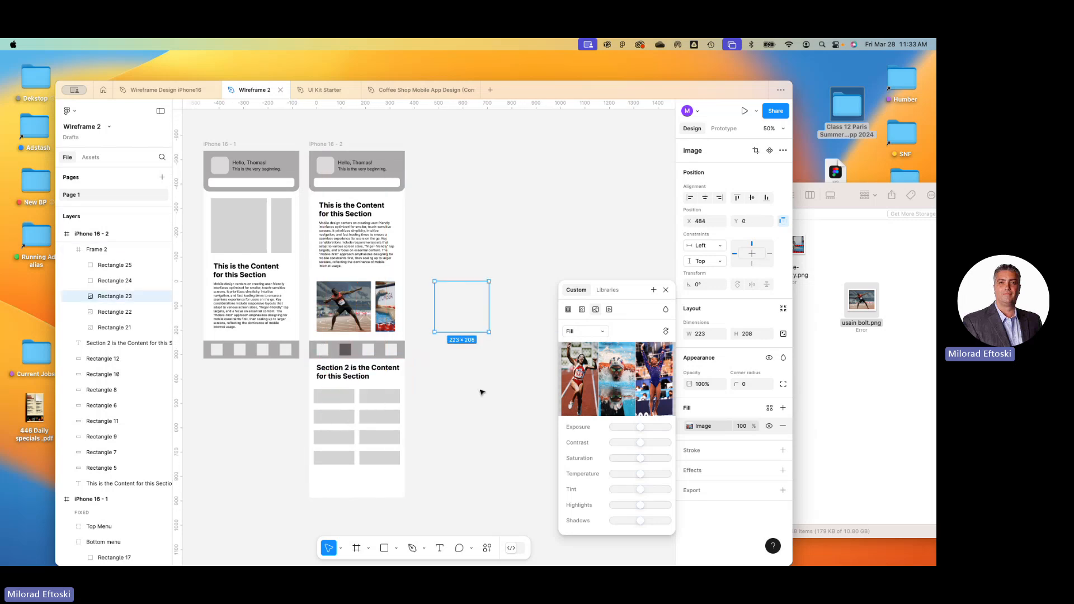
left_click(459, 391)
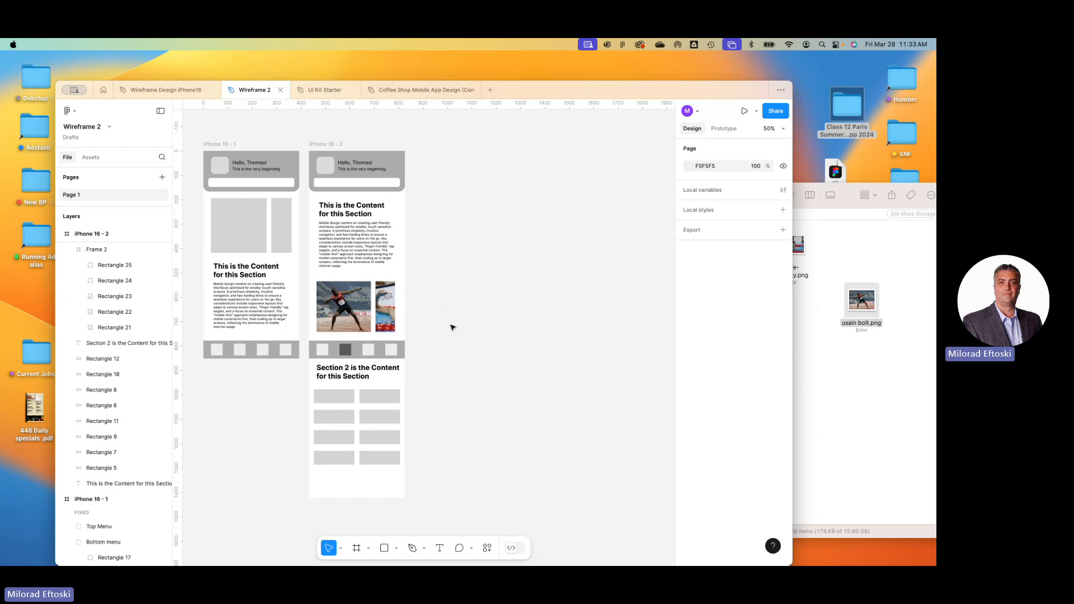
- Give Rectangle 24 in the carousel frame an image fill using the 2024 map screenshot PNG uploaded from the computer
left_click(127, 281)
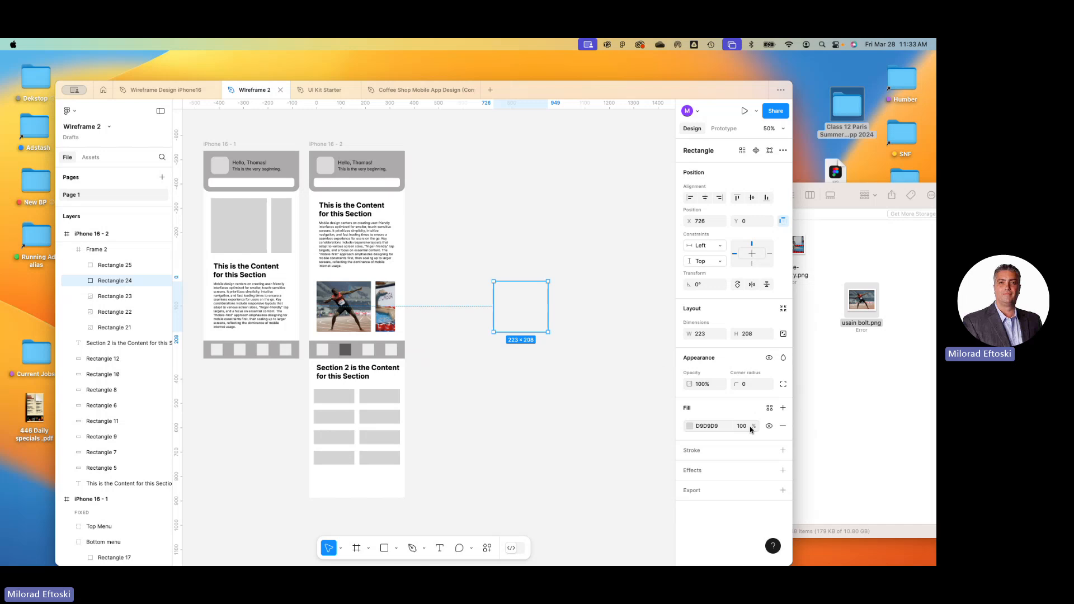
left_click(689, 427)
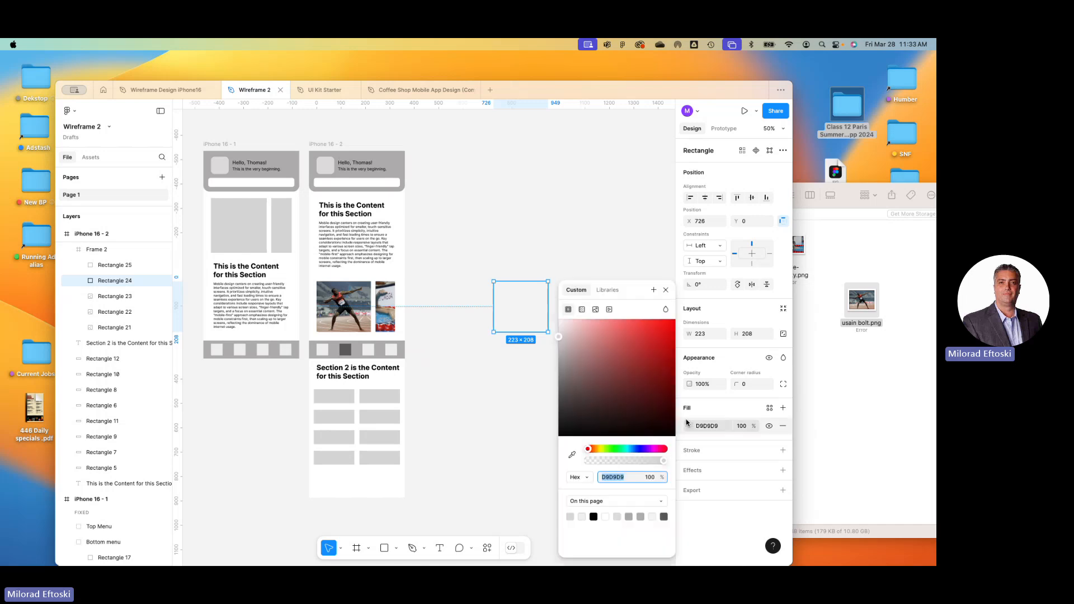
left_click(596, 309)
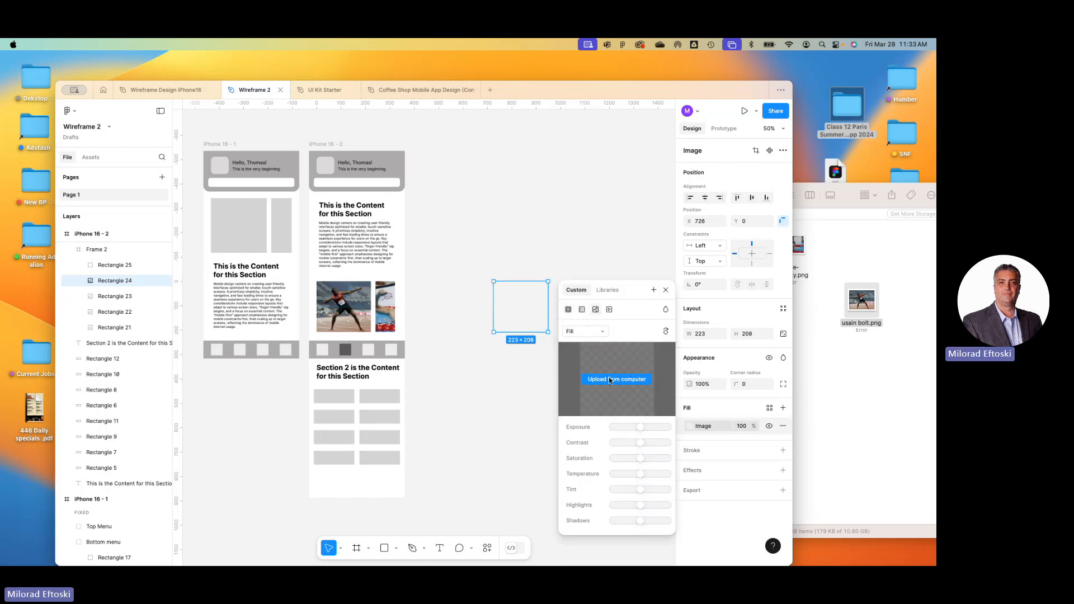
left_click(610, 380)
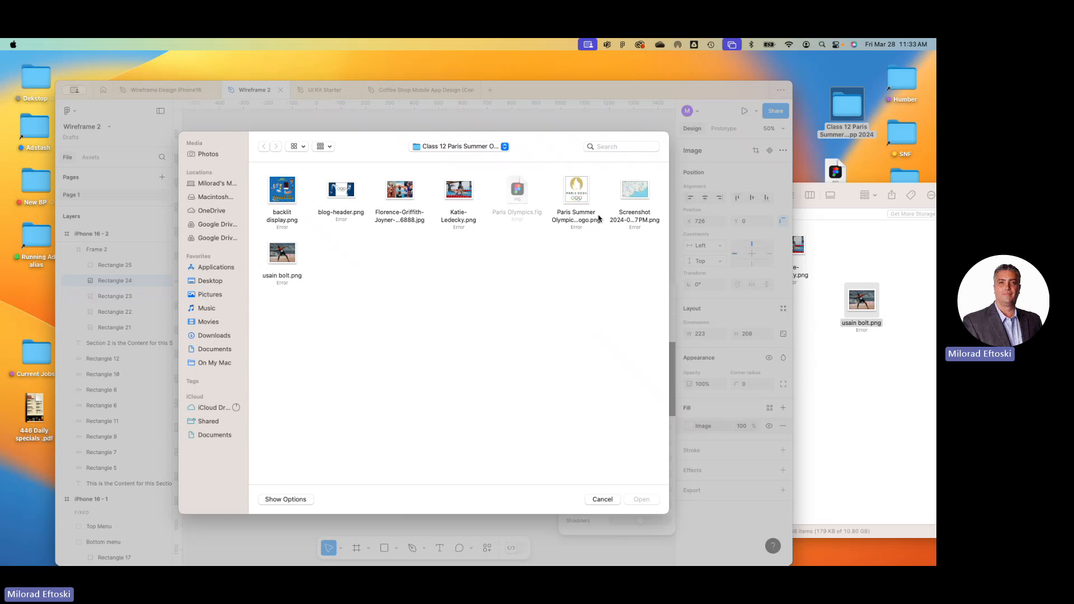
double_click(632, 193)
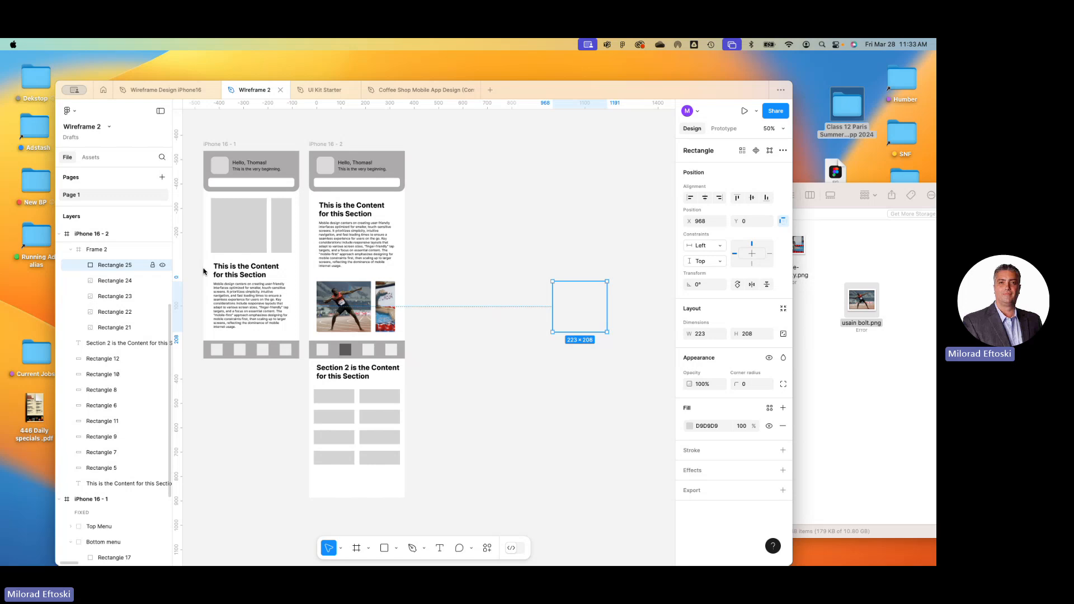
- Give Rectangle 25, the last carousel rectangle, an image fill using blog-header.png from the computer, and close the fill settings
left_click(688, 427)
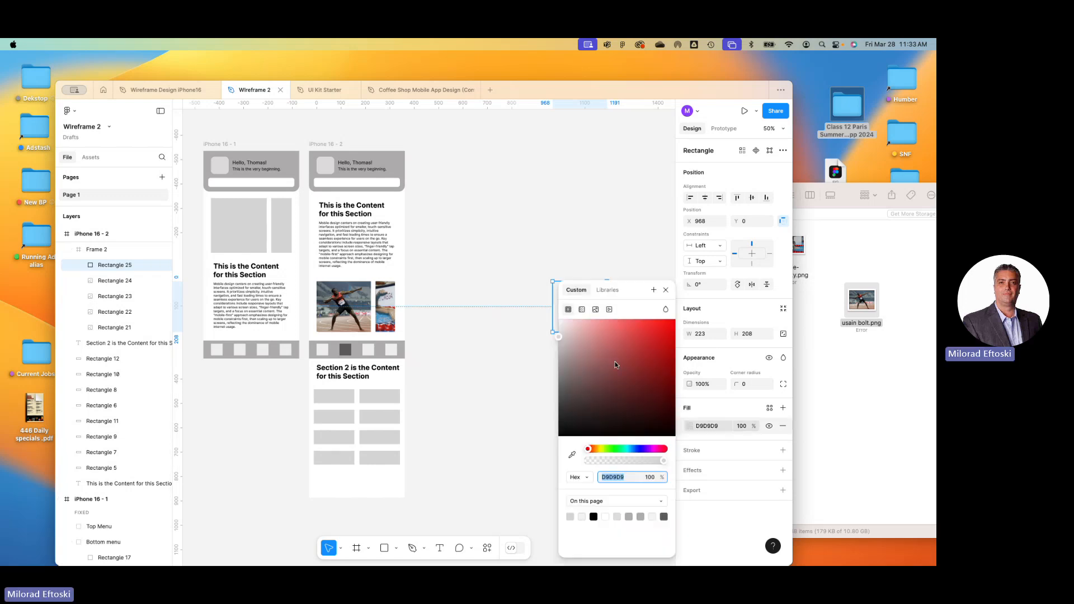
left_click(596, 310)
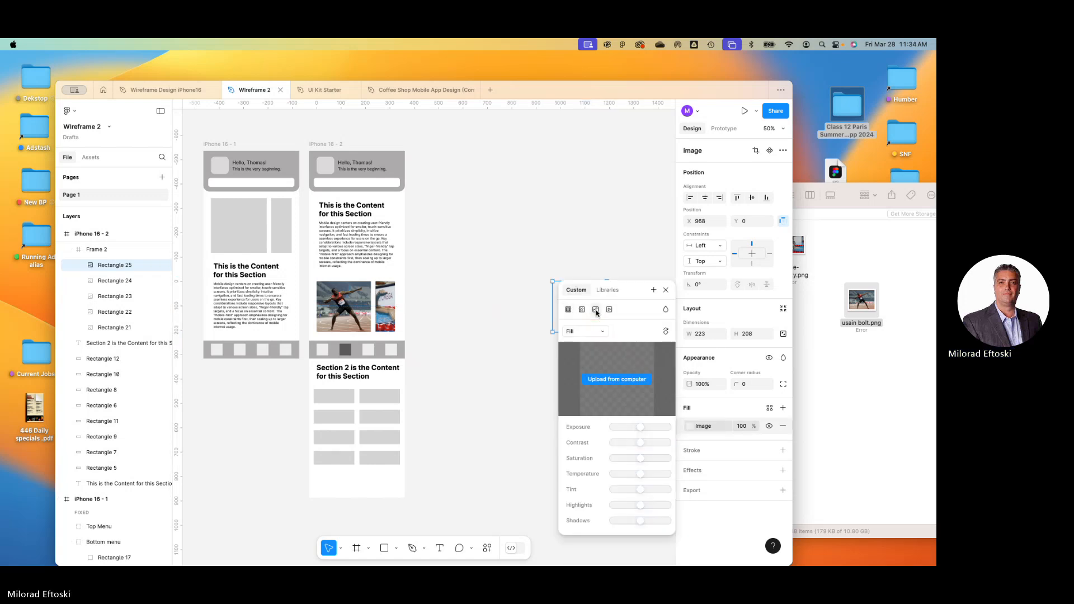
left_click(610, 380)
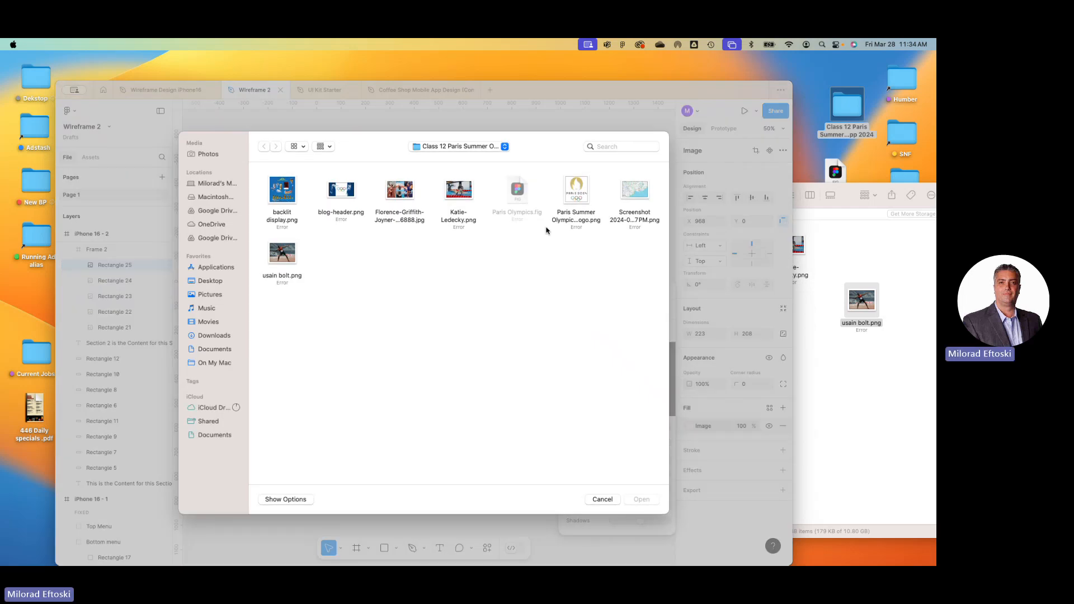
left_click(337, 192)
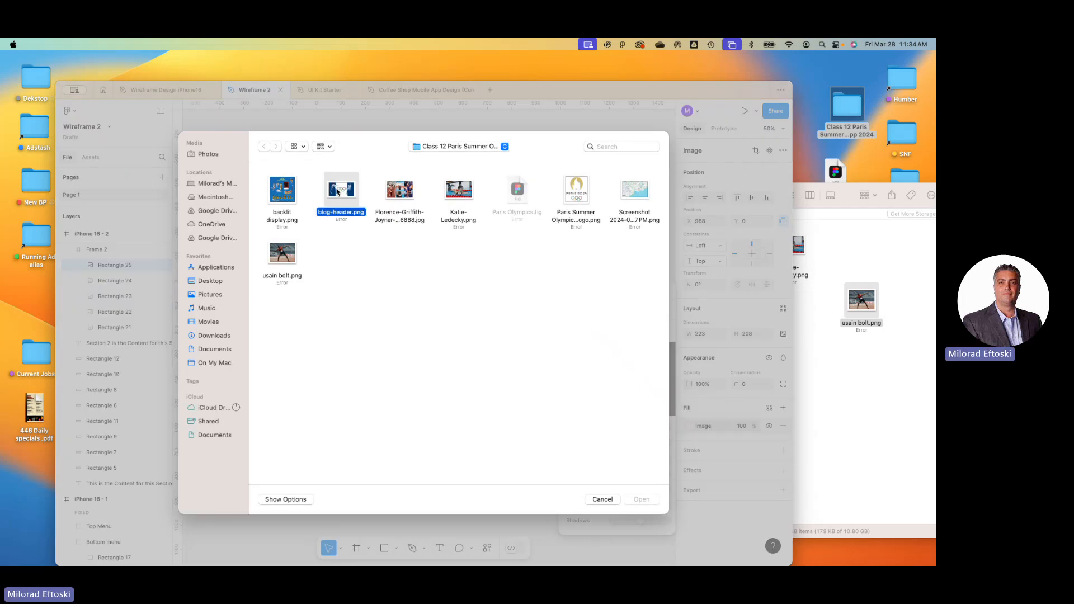
double_click(338, 192)
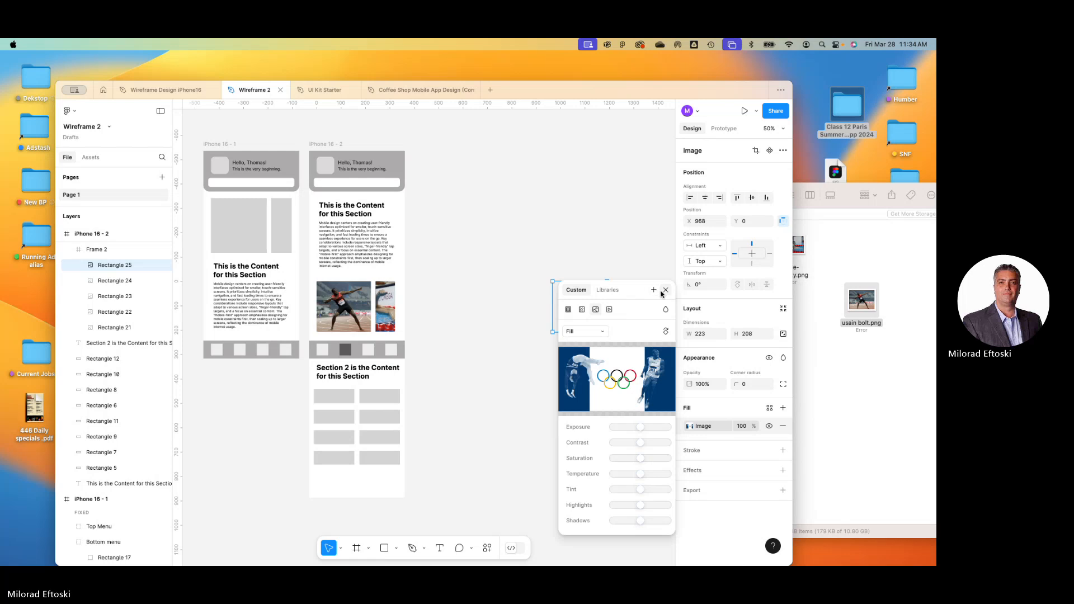
left_click(665, 290)
left_click(505, 251)
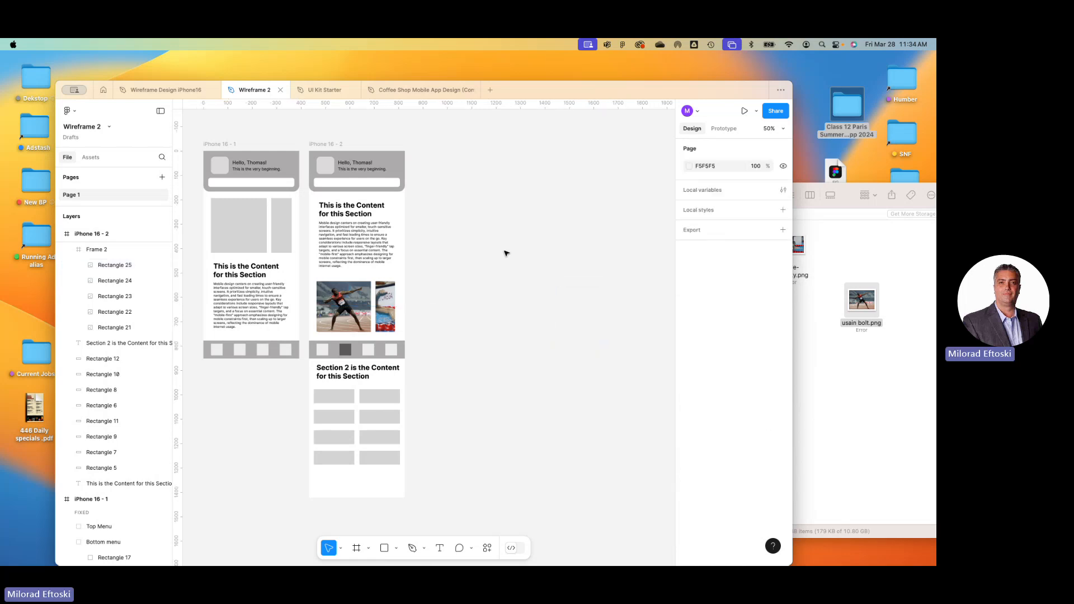
- Preview the prototype, swipe the first screen's carousel, and test vertical scrolling and sideways swiping of the image carousel on the second screen
left_click(744, 112)
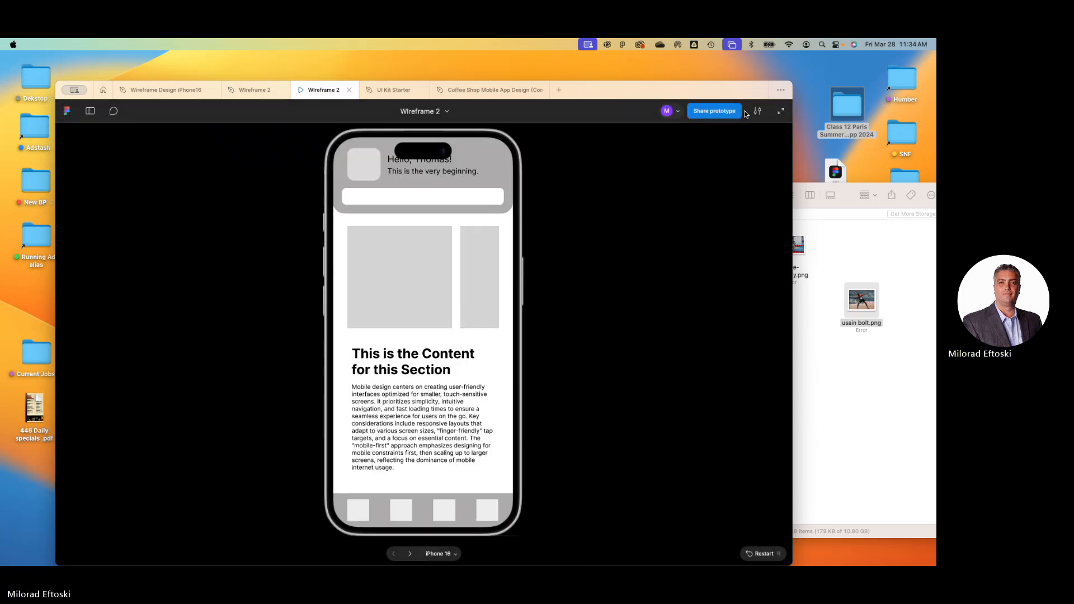
left_click_drag(458, 263, 364, 275)
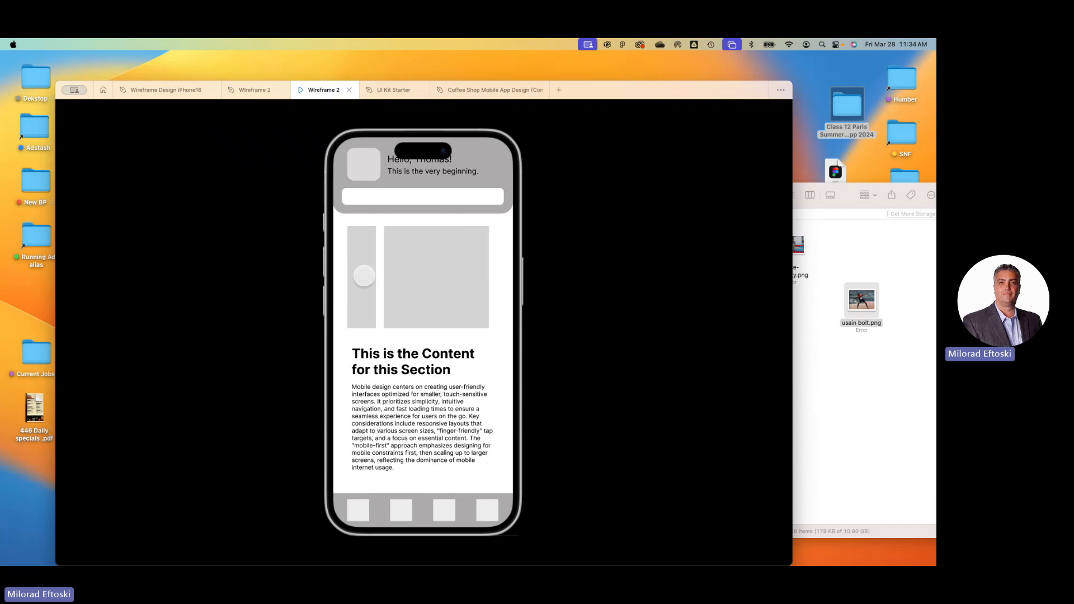
scroll(422, 471, "down", 3)
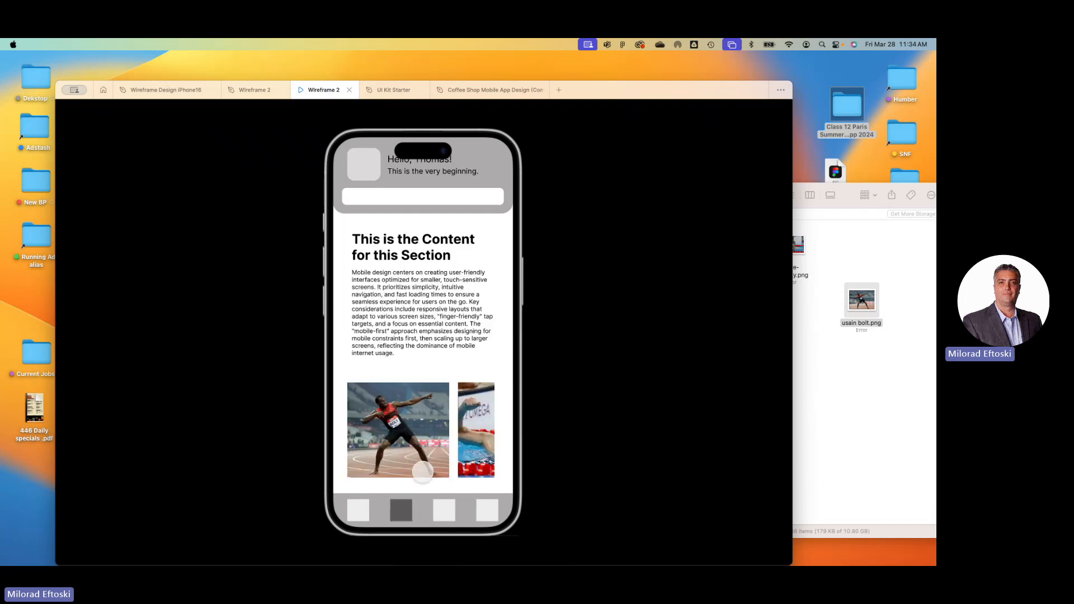
scroll(445, 398, "down", 3)
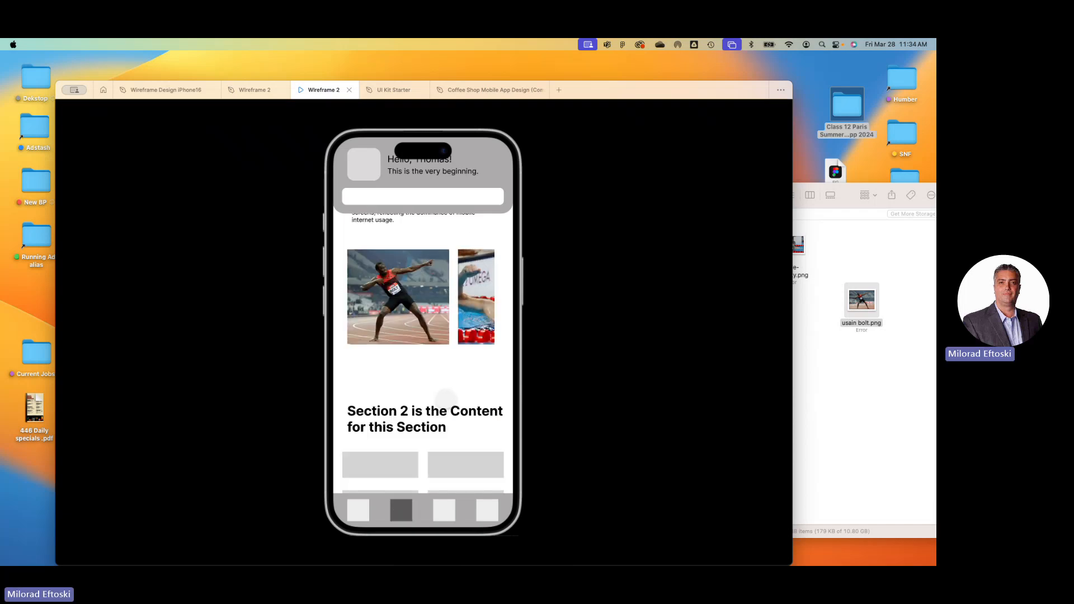
mouse_move(458, 315)
left_mouse_down()
mouse_move(397, 309)
mouse_move(470, 310)
mouse_move(352, 313)
mouse_move(456, 311)
mouse_move(359, 315)
mouse_move(440, 308)
left_mouse_up()
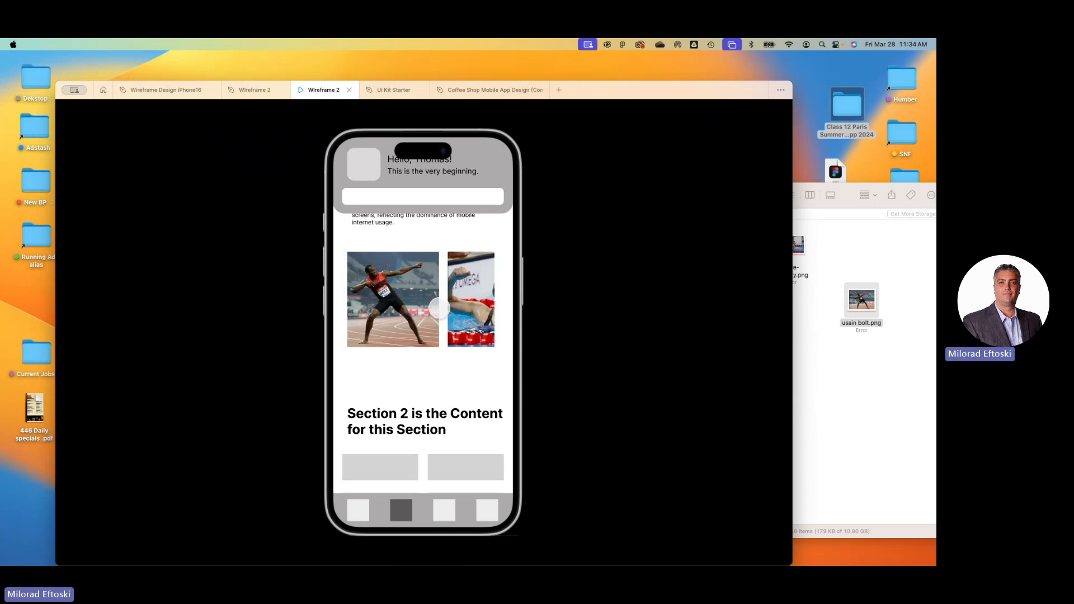
scroll(450, 293, "right", 3)
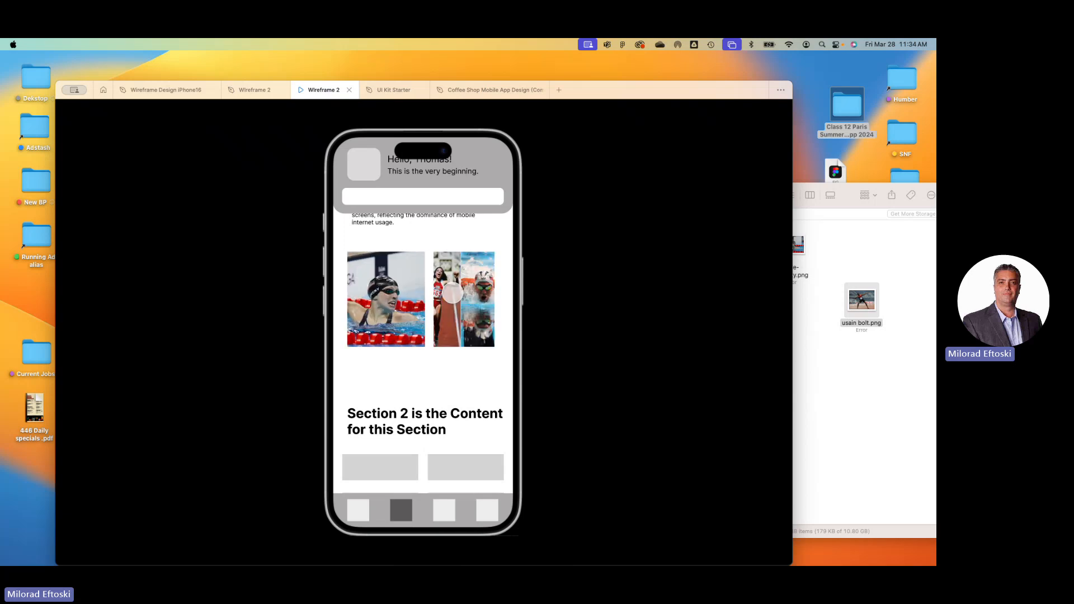
scroll(452, 292, "right", 3)
scroll(443, 303, "left", 2)
scroll(434, 312, "up", 3)
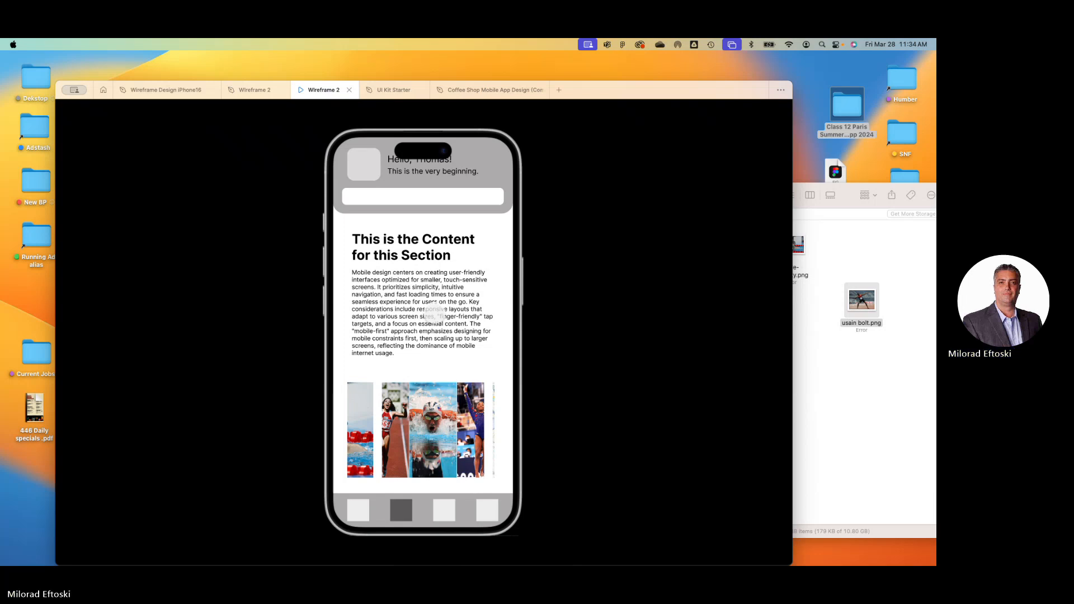
scroll(433, 310, "down", 2)
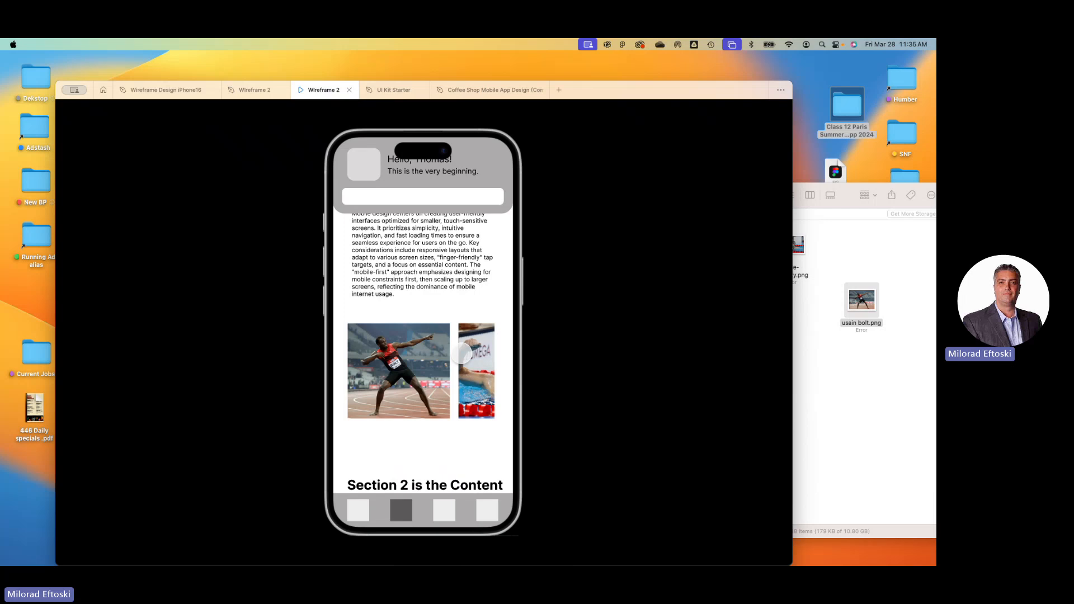
- Scroll the second screen to Section 2 and back up in the prototype preview, and close the preview
scroll(439, 355, "down", 3)
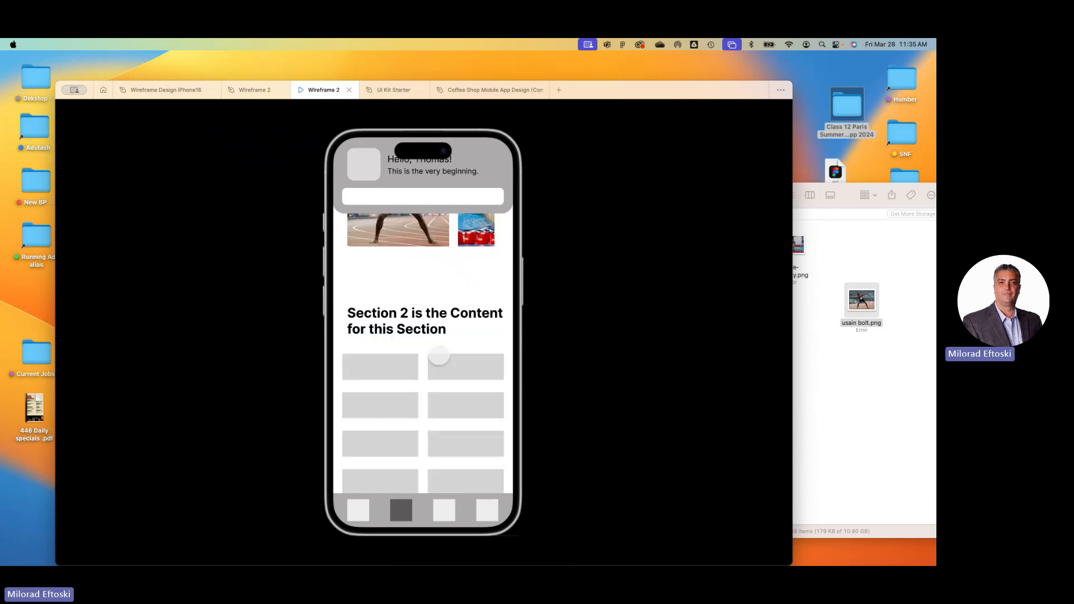
scroll(436, 356, "up", 4)
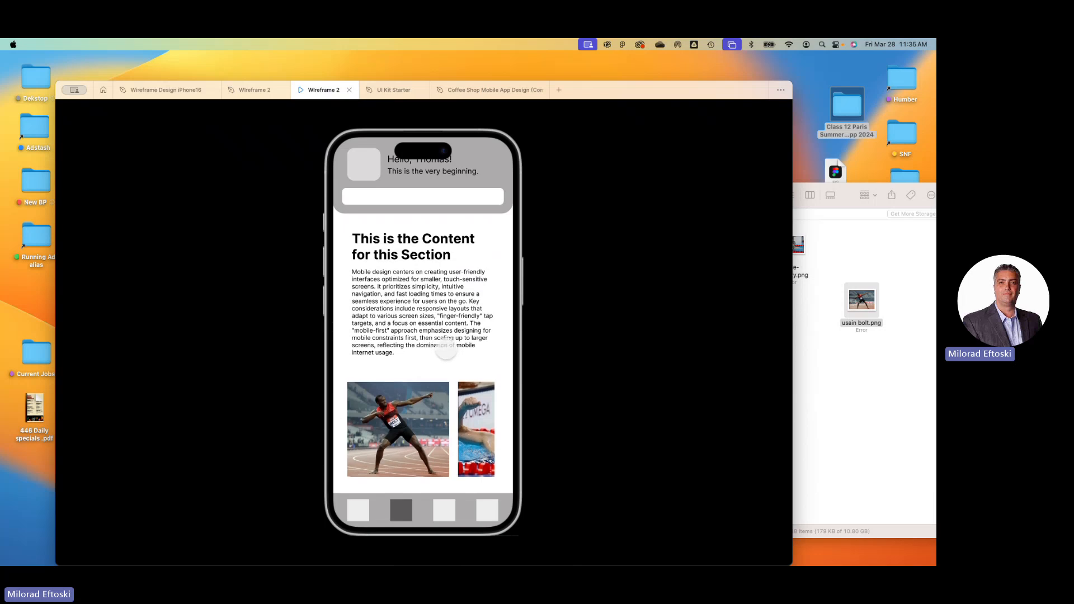
scroll(446, 351, "down", 1)
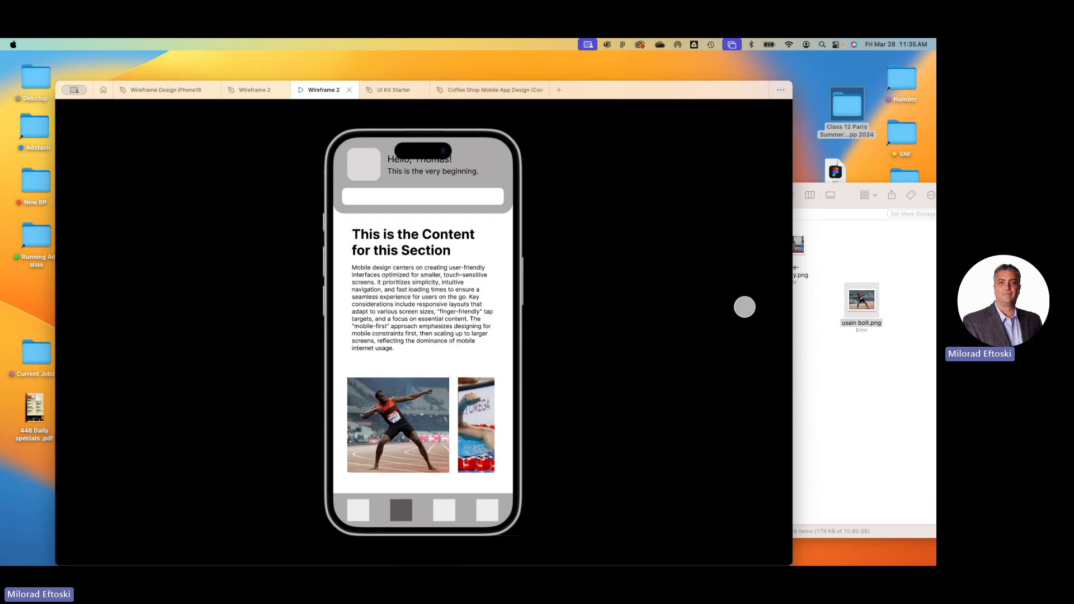
left_click(349, 90)
- Replace the image fill of Rectangle 21, the first carousel rectangle, with a video fill using test demo.mp4 from the Movies folder
left_click(340, 309)
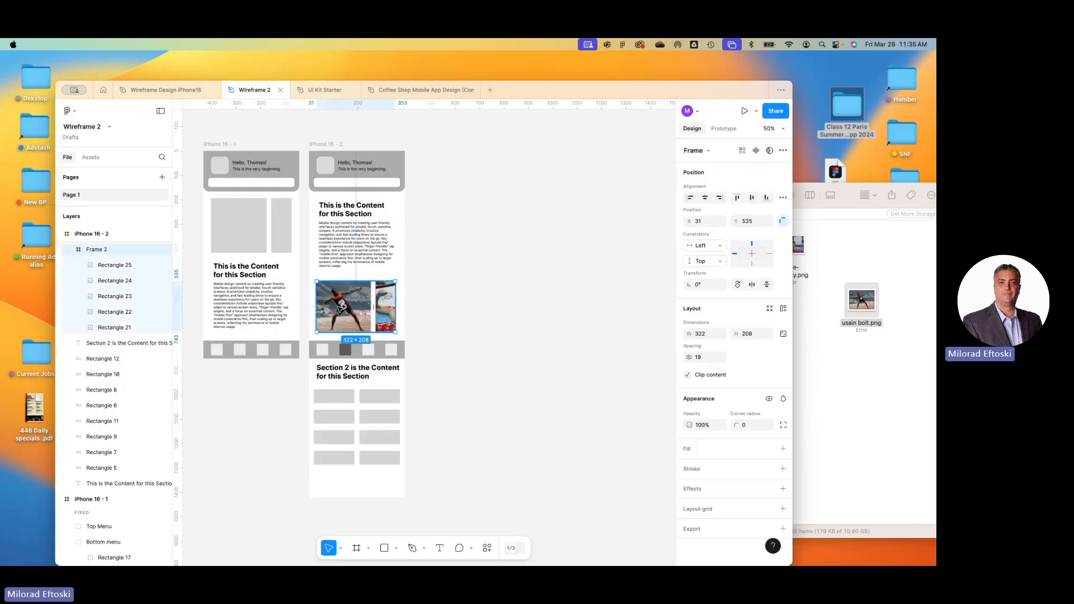
left_click(340, 309)
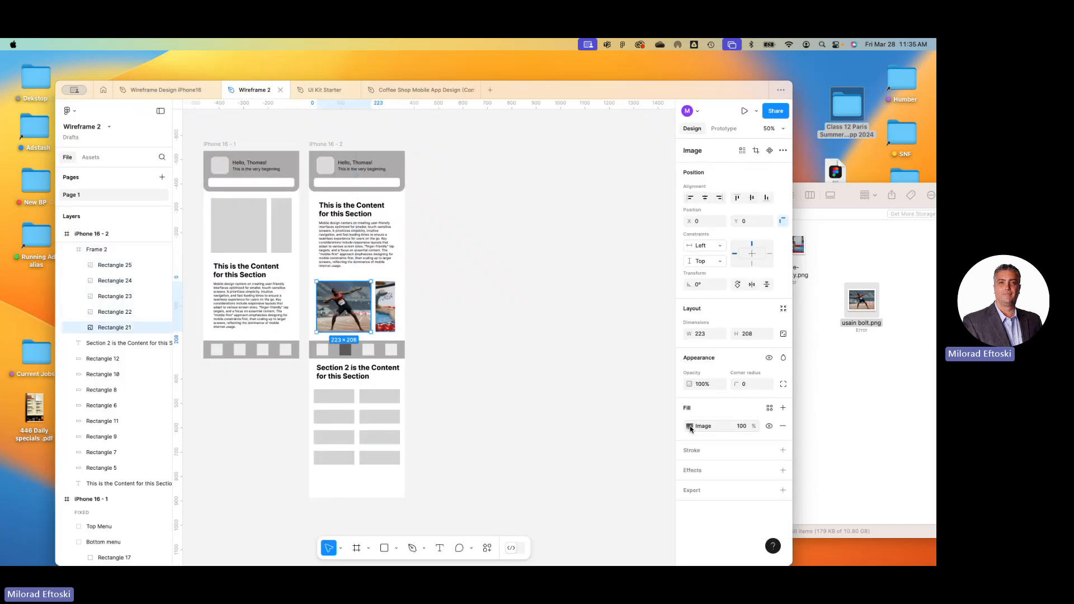
left_click(690, 426)
left_click(609, 332)
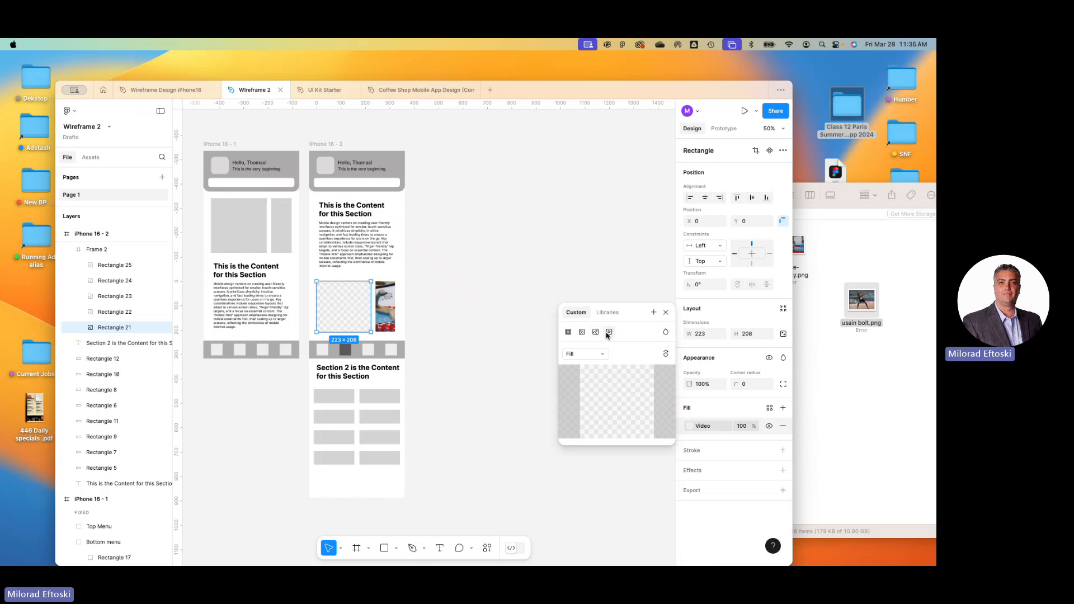
left_click(612, 403)
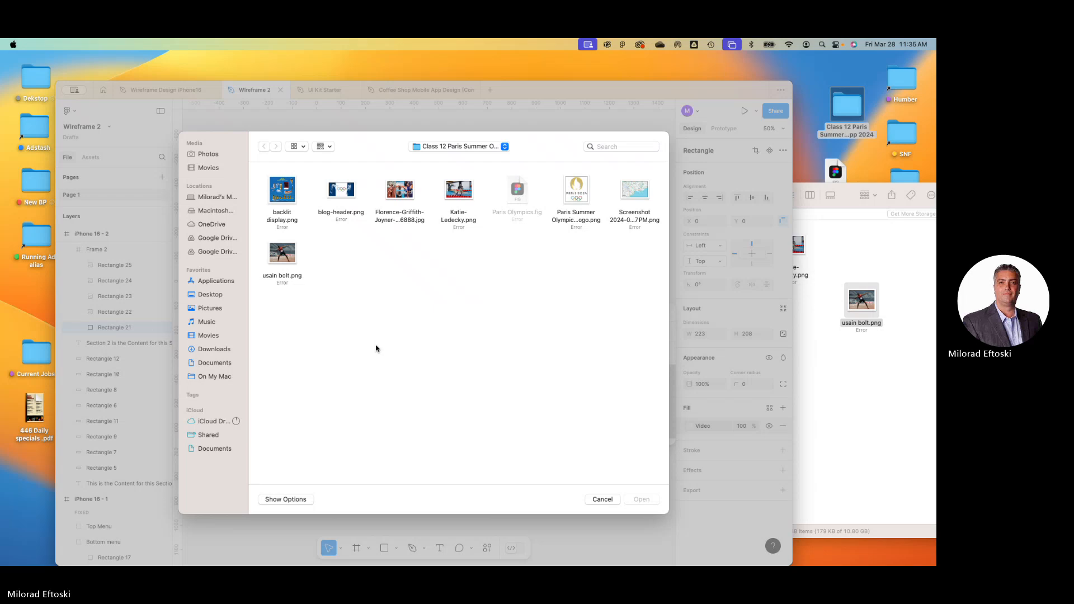
left_click(194, 336)
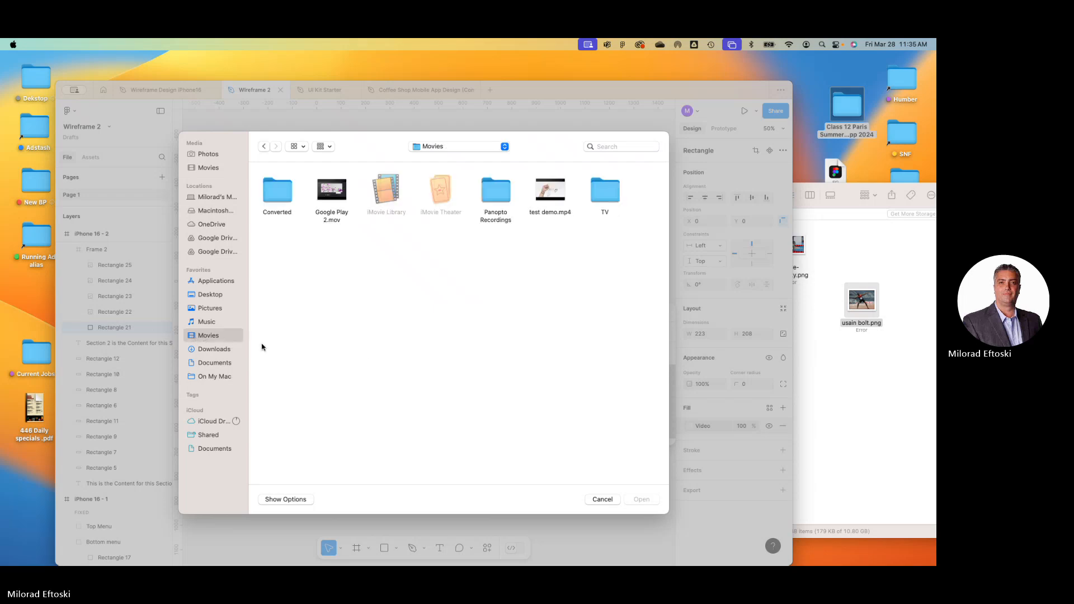
double_click(541, 196)
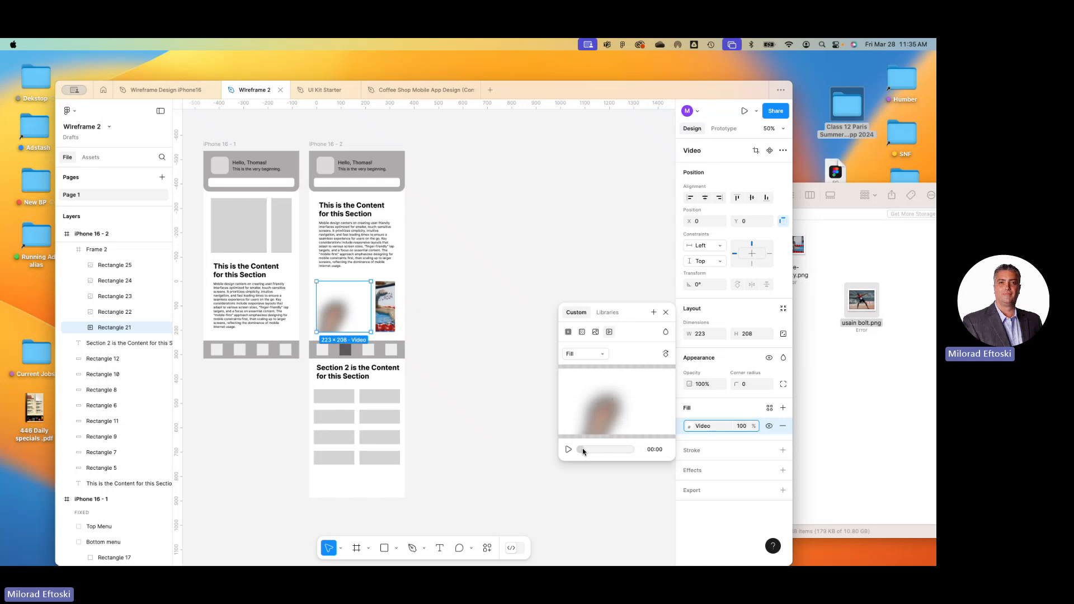
- Try to play the video in Rectangle 21's fill settings, close the settings and clear the selection
left_click_drag(583, 450, 567, 444)
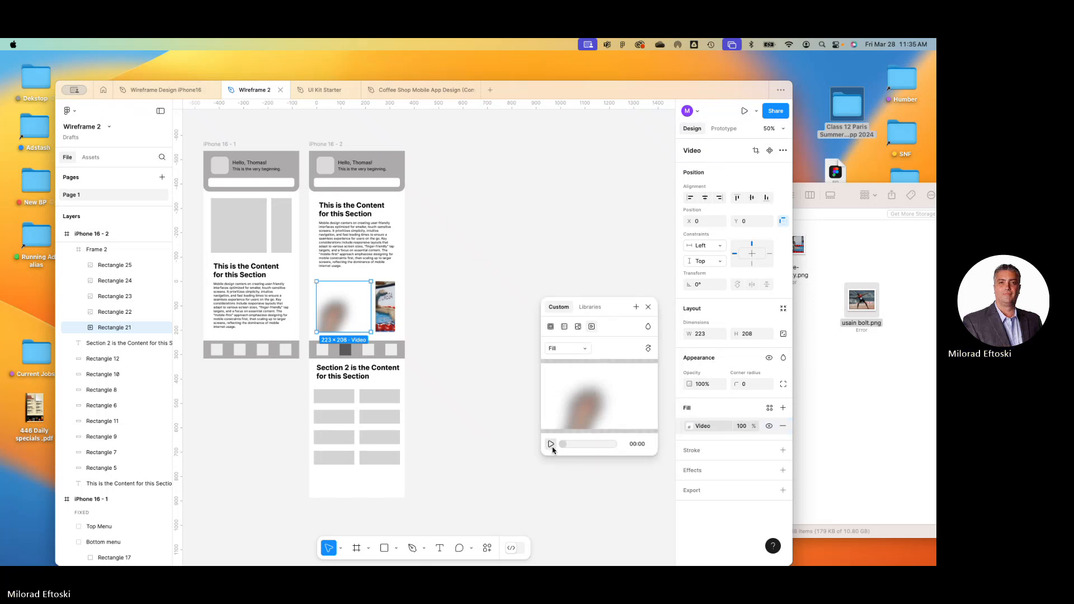
left_click(550, 444)
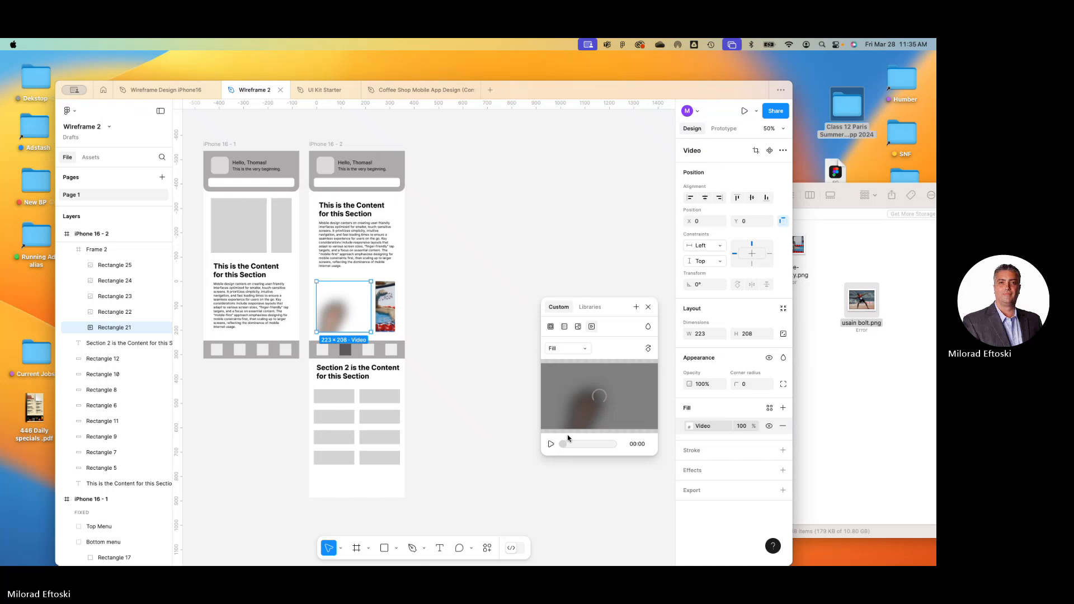
left_click(647, 307)
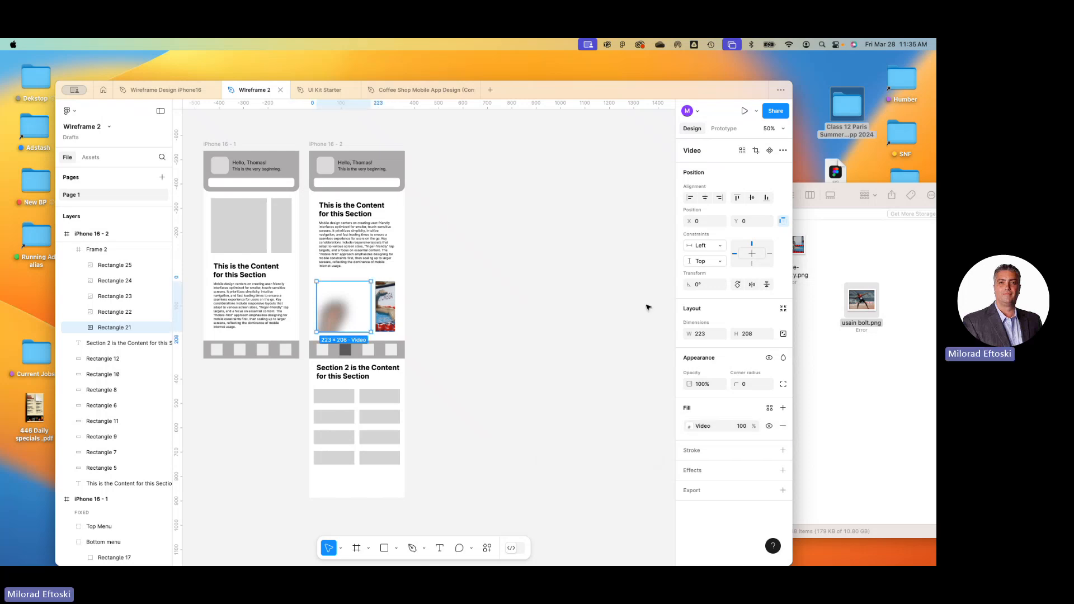
key("Escape")
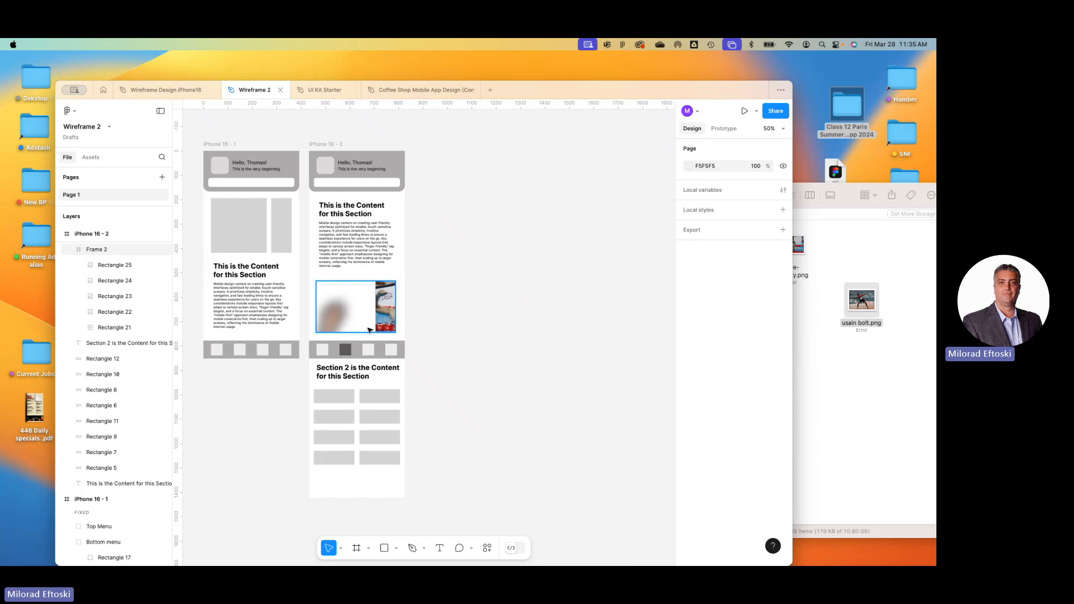
left_click(360, 324)
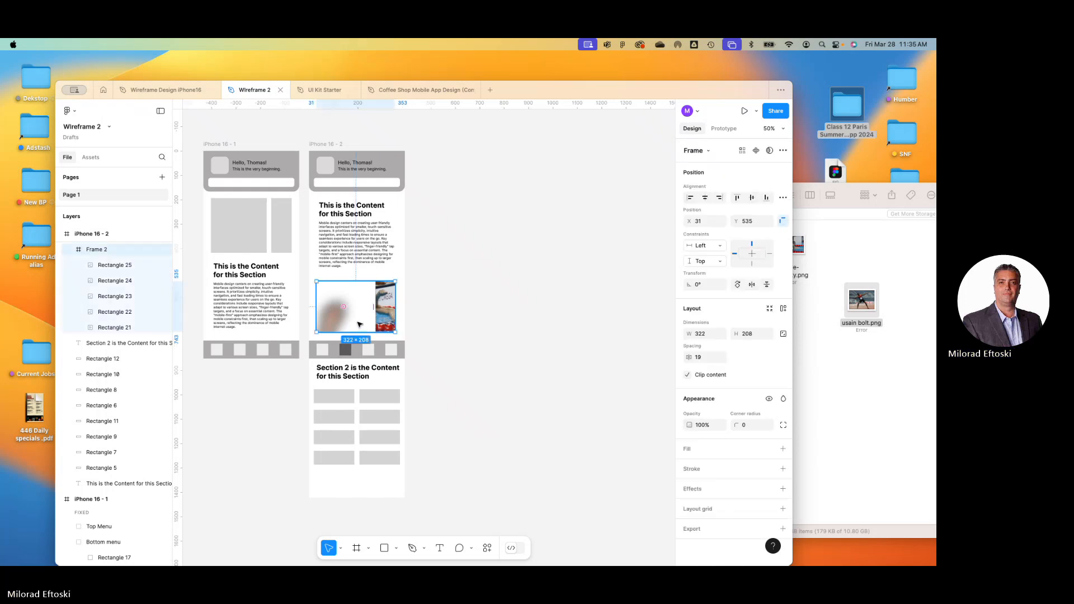
left_click(350, 318)
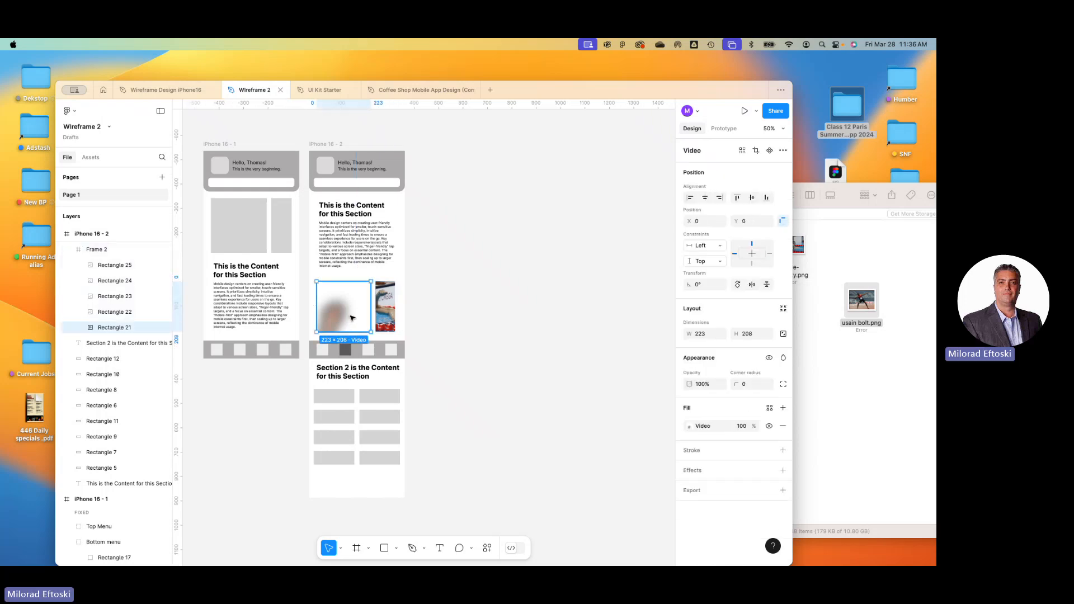
left_click(428, 323)
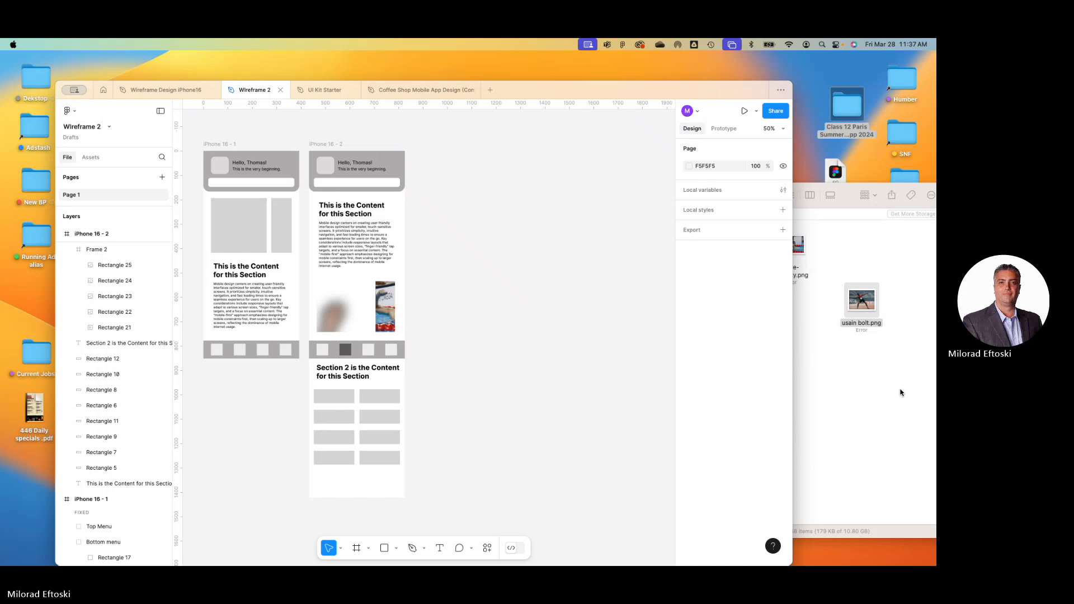
- Switch to the Microsoft Teams meeting and turn on the camera
key("ctrl+Left")
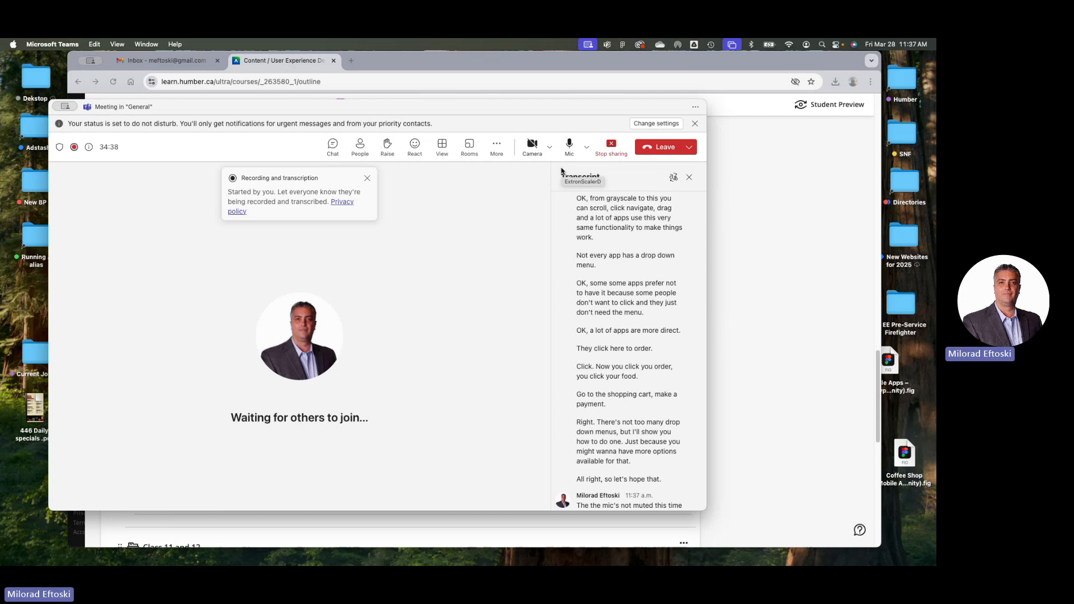
left_click(532, 144)
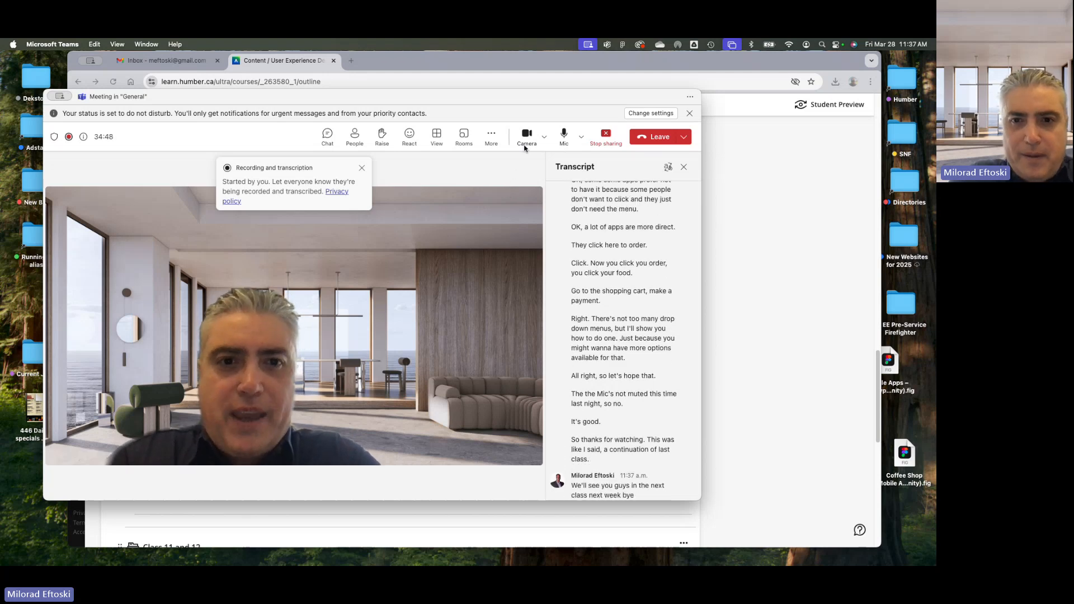
- Mute the microphone, turn off the camera and stop sharing the screen in the meeting
key("super+shift+m")
left_click(529, 136)
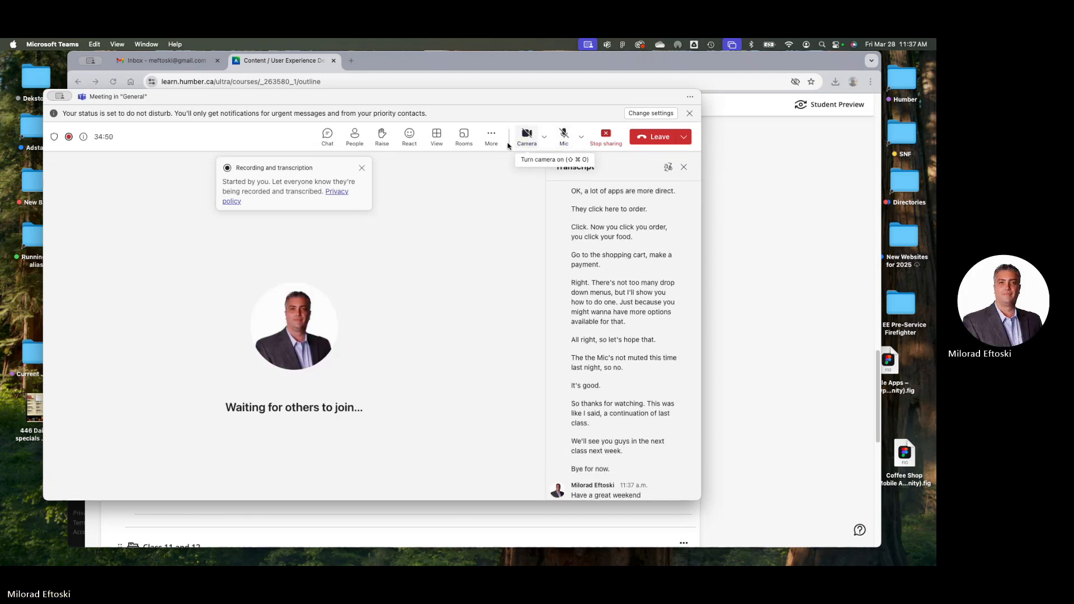
left_click(601, 140)
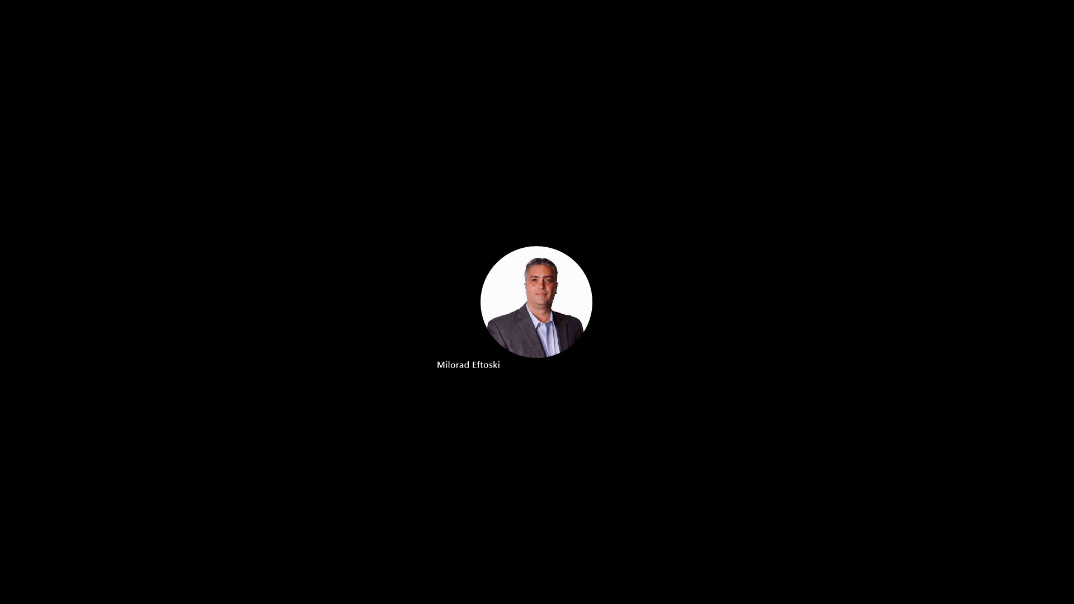